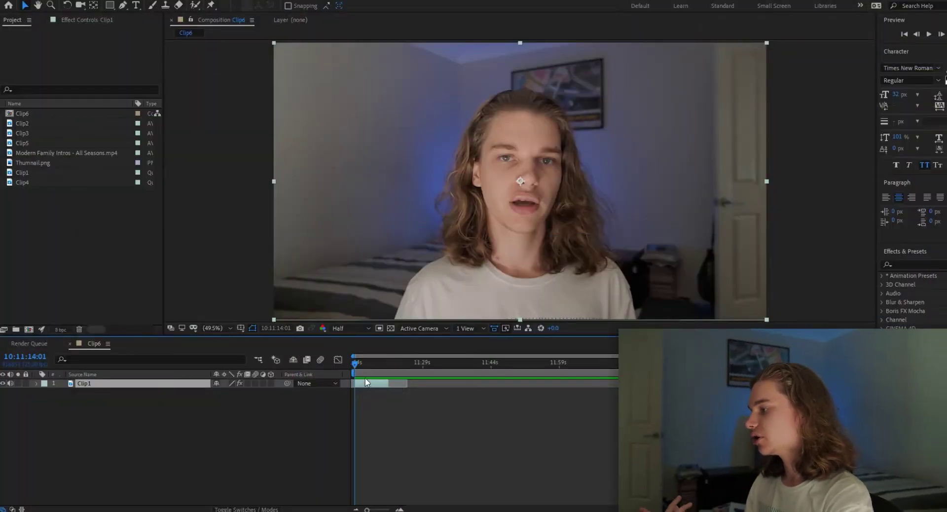
Add Modern Family Intros - All Seasons.mp4 to the composition beneath Clip1 and hide the Clip1 layer
{"action": "left_click_drag", "start_coordinate": [360, 362], "coordinate": [383, 363]}
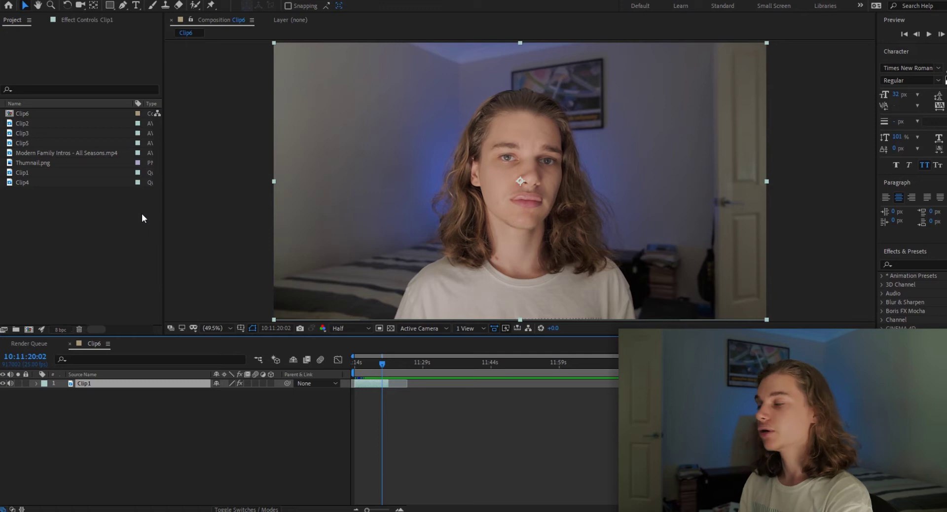
{"action": "left_click_drag", "start_coordinate": [50, 153], "coordinate": [103, 385]}
{"action": "left_click", "coordinate": [3, 384]}
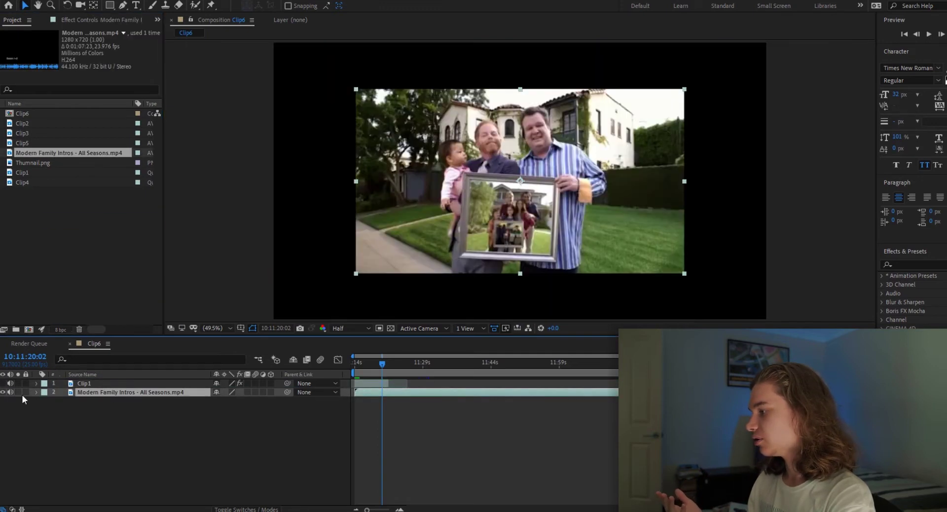
At 10:11:17:09, scale the Modern Family Intros layer to 149% so it fills the composition frame
{"action": "mouse_move", "coordinate": [386, 364]}
{"action": "left_mouse_down"}
{"action": "mouse_move", "coordinate": [419, 366]}
{"action": "mouse_move", "coordinate": [372, 375]}
{"action": "left_mouse_up"}
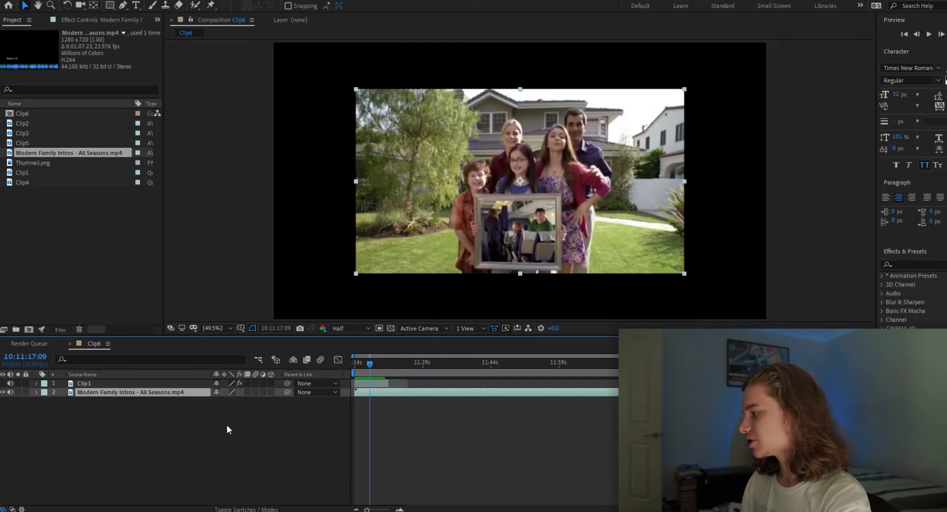
{"action": "left_click", "coordinate": [37, 393]}
{"action": "left_click", "coordinate": [46, 401]}
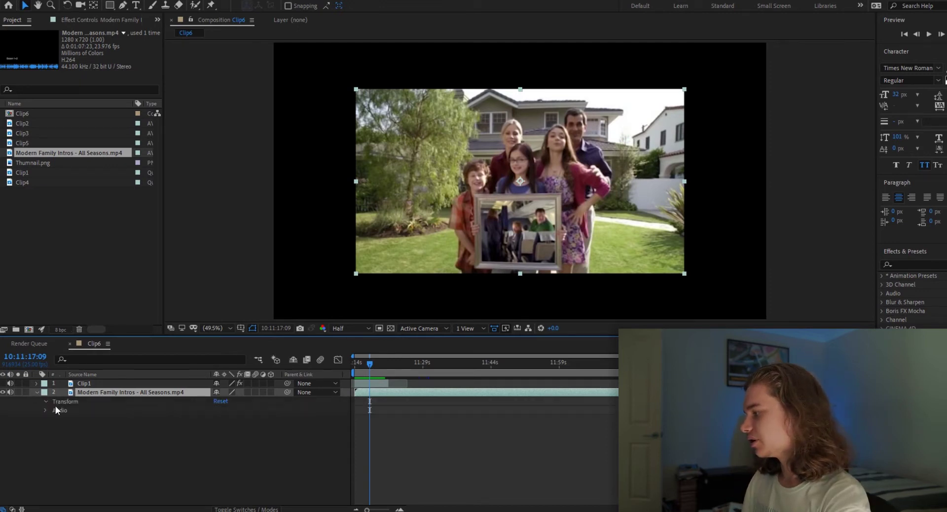
{"action": "left_click_drag", "start_coordinate": [242, 427], "coordinate": [261, 425]}
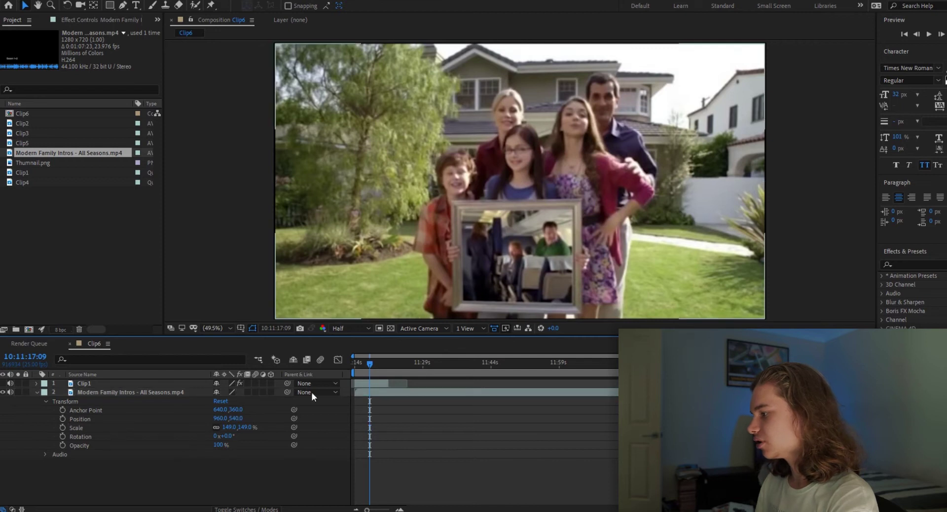
Step the current time back to 10:11:15:23, where the airplane shot fills the frame, and collapse the Modern Family layer's properties
{"action": "mouse_move", "coordinate": [369, 362]}
{"action": "left_mouse_down"}
{"action": "mouse_move", "coordinate": [354, 362]}
{"action": "mouse_move", "coordinate": [379, 342]}
{"action": "mouse_move", "coordinate": [365, 356]}
{"action": "left_mouse_up"}
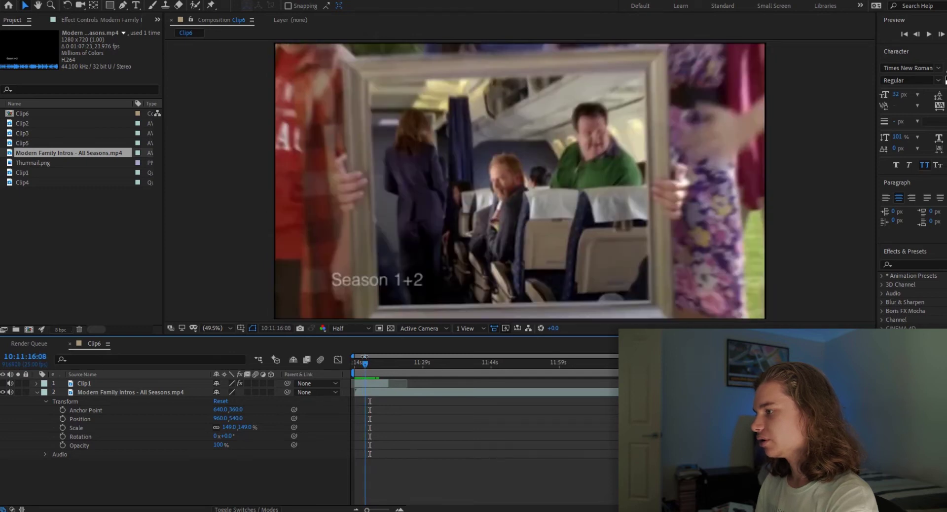
{"action": "left_click", "coordinate": [921, 33]}
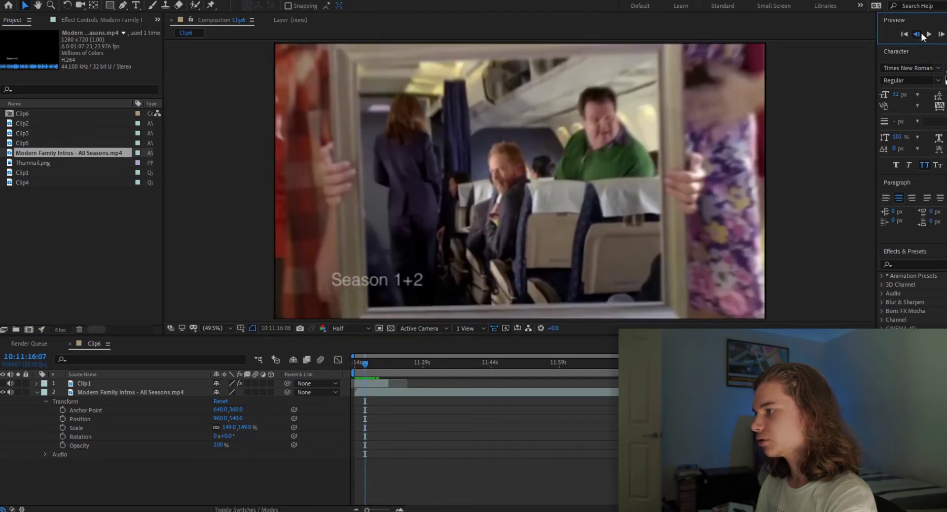
{"action": "left_click", "coordinate": [921, 33]}
{"action": "left_click", "coordinate": [921, 34]}
{"action": "left_click", "coordinate": [920, 34]}
{"action": "left_click", "coordinate": [921, 34]}
{"action": "left_click", "coordinate": [921, 34]}
{"action": "left_click", "coordinate": [921, 33]}
{"action": "left_click", "coordinate": [921, 33]}
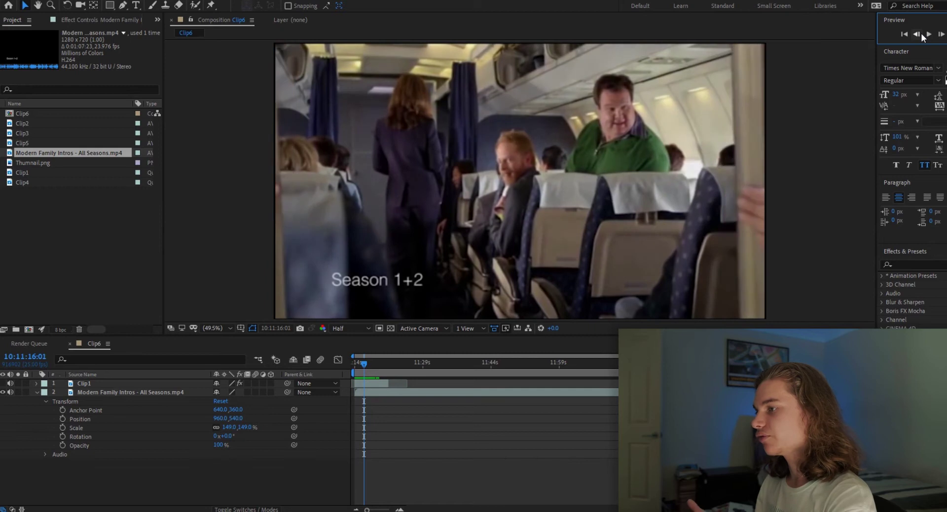
{"action": "left_click", "coordinate": [921, 33]}
{"action": "left_click", "coordinate": [921, 33]}
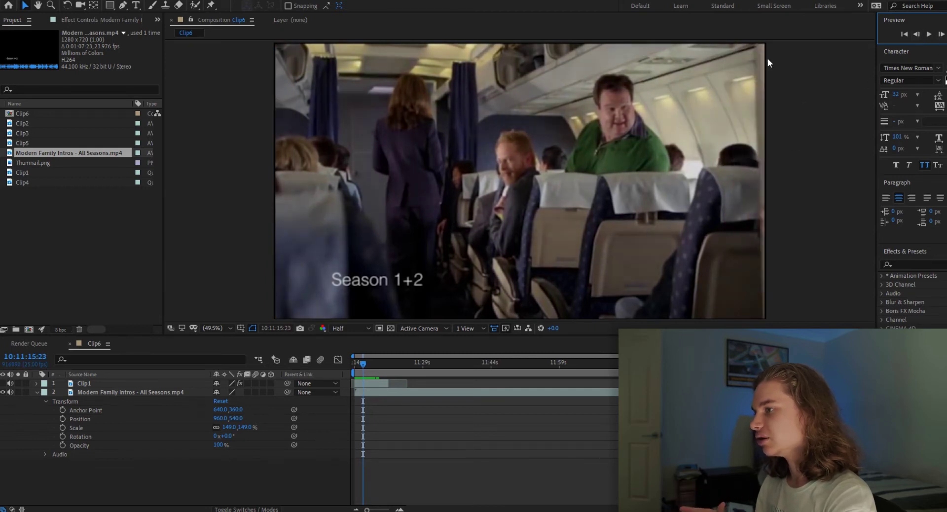
{"action": "left_click", "coordinate": [748, 93]}
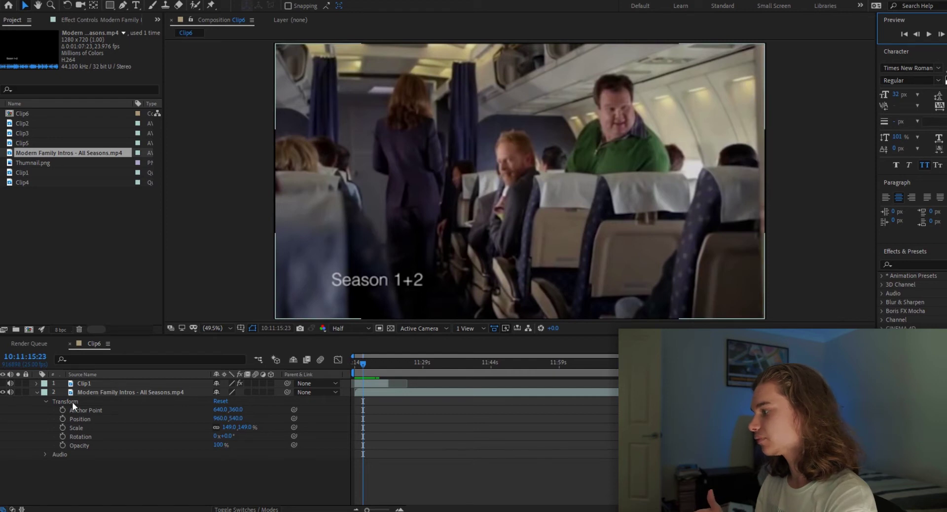
{"action": "left_click", "coordinate": [37, 393]}
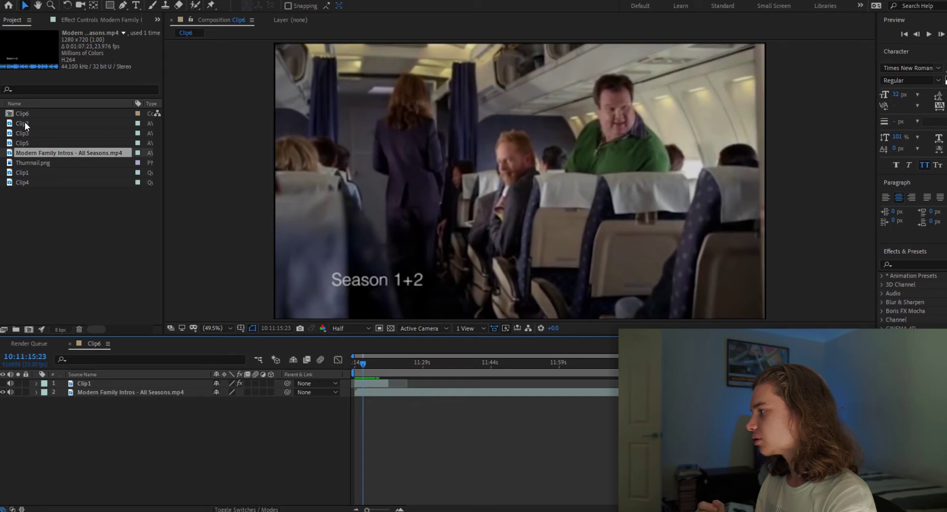
Add Clip2 as the uppermost layer and align its start with the current time at 10:11:15:23
{"action": "left_click_drag", "start_coordinate": [24, 122], "coordinate": [125, 382]}
{"action": "key", "text": "space"}
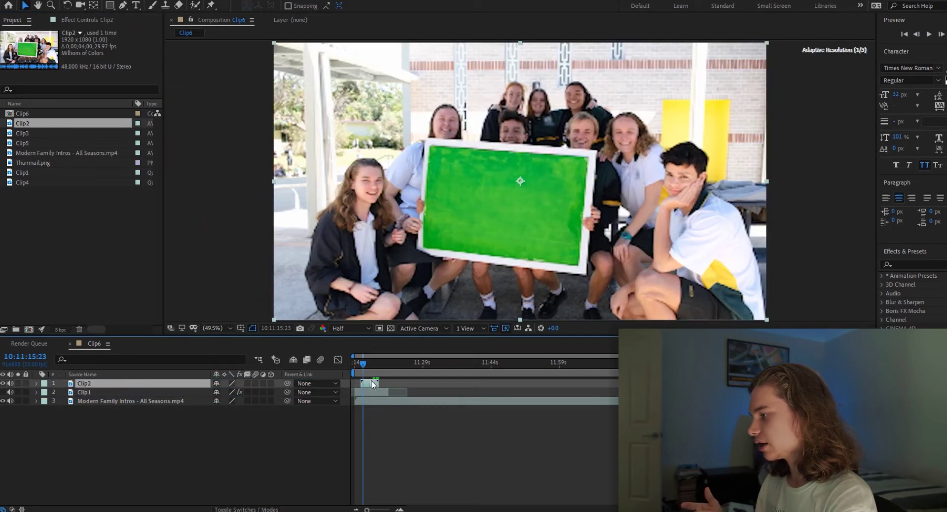
{"action": "key", "text": "space"}
{"action": "key", "text": "equal"}
{"action": "left_click_drag", "start_coordinate": [381, 509], "coordinate": [386, 511]}
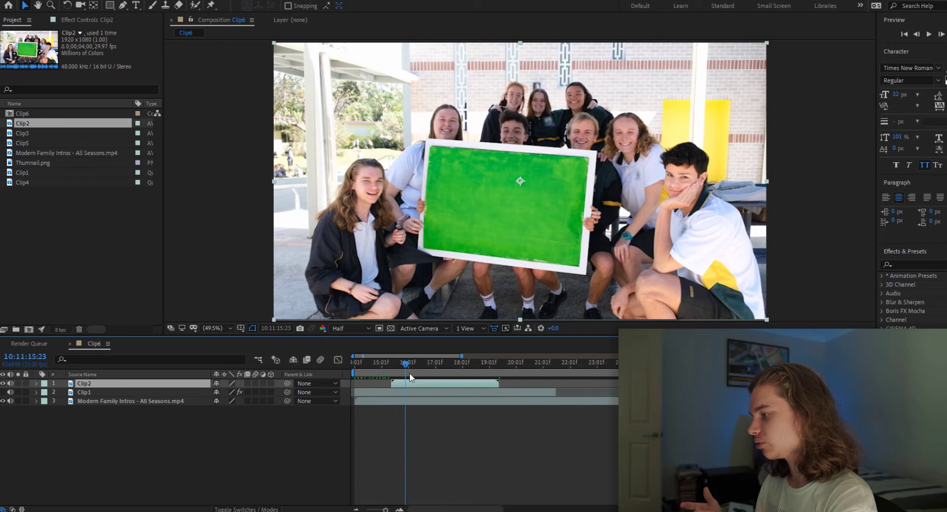
{"action": "left_click_drag", "start_coordinate": [413, 383], "coordinate": [427, 379]}
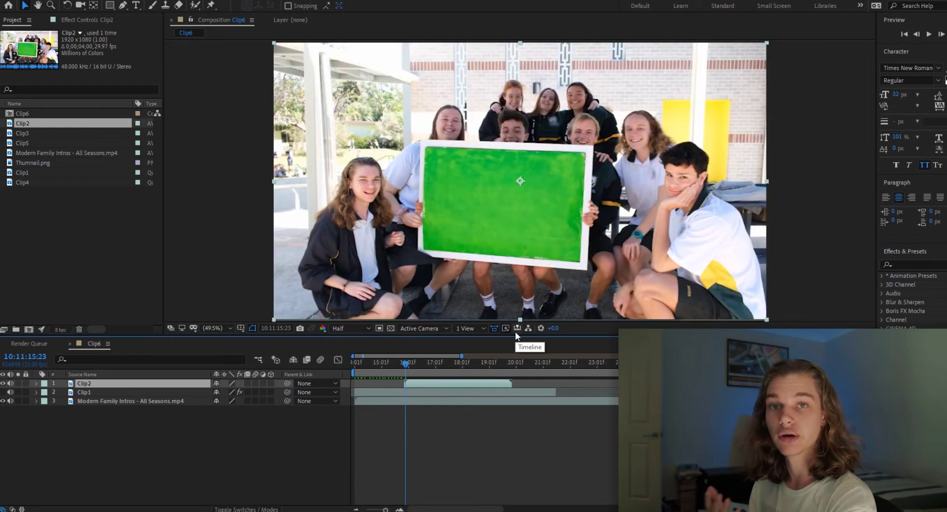
Make Clip1 visible again and briefly hide Clip2 to check the layer beneath it
{"action": "left_click", "coordinate": [3, 392]}
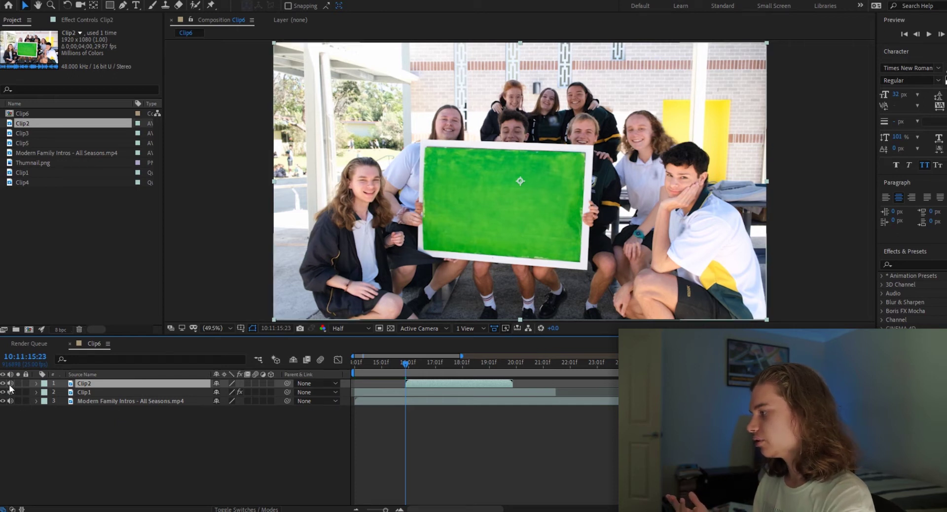
{"action": "left_click", "coordinate": [4, 384]}
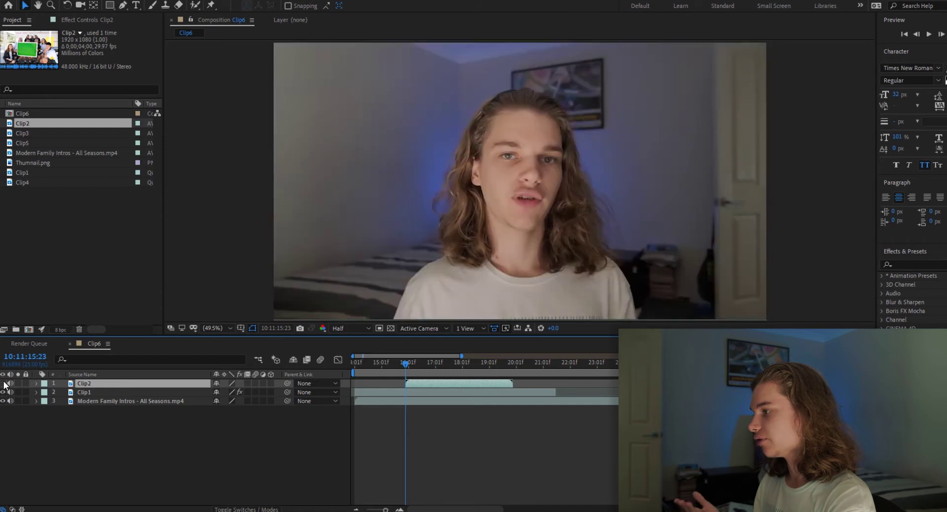
{"action": "left_click", "coordinate": [4, 384]}
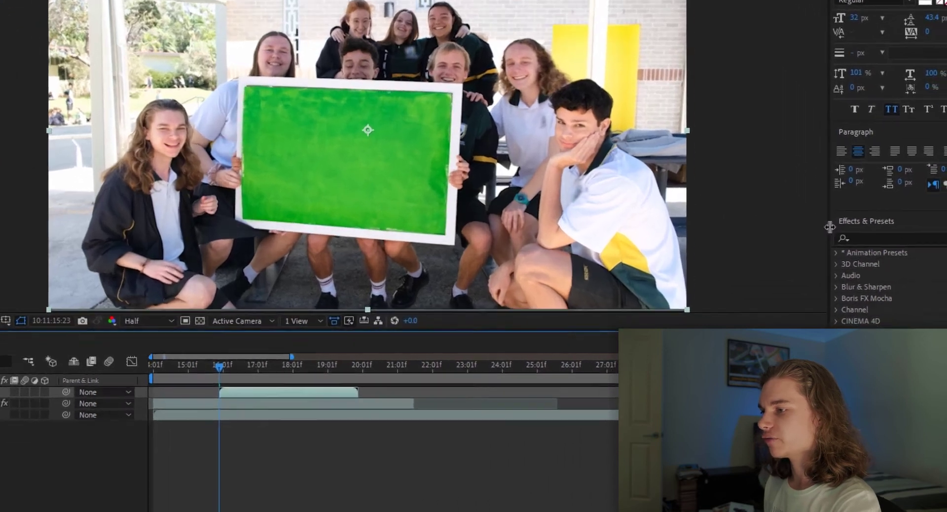
Try keying out the green board in Clip2 with Keylight (1.2), sampling its green as Screen Colour, and undo the effect
{"action": "left_click", "coordinate": [910, 263]}
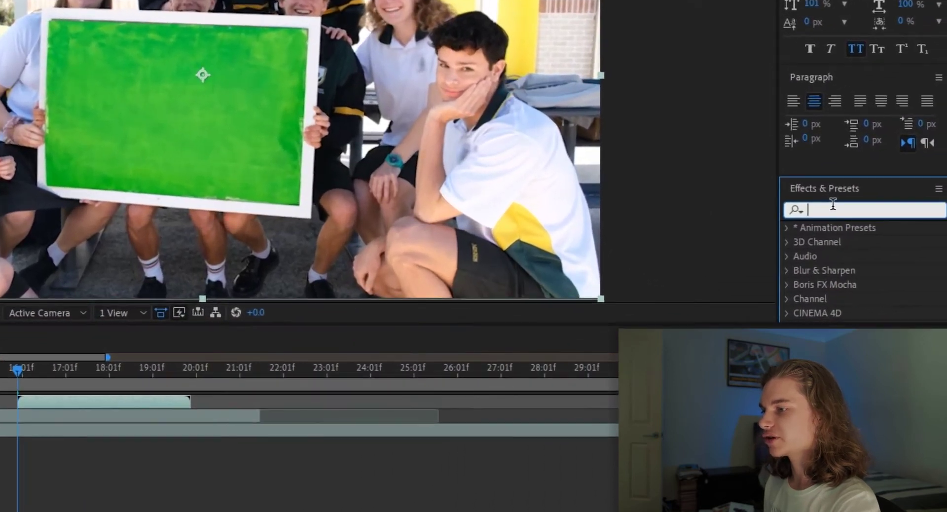
{"action": "type", "text": "keyli"}
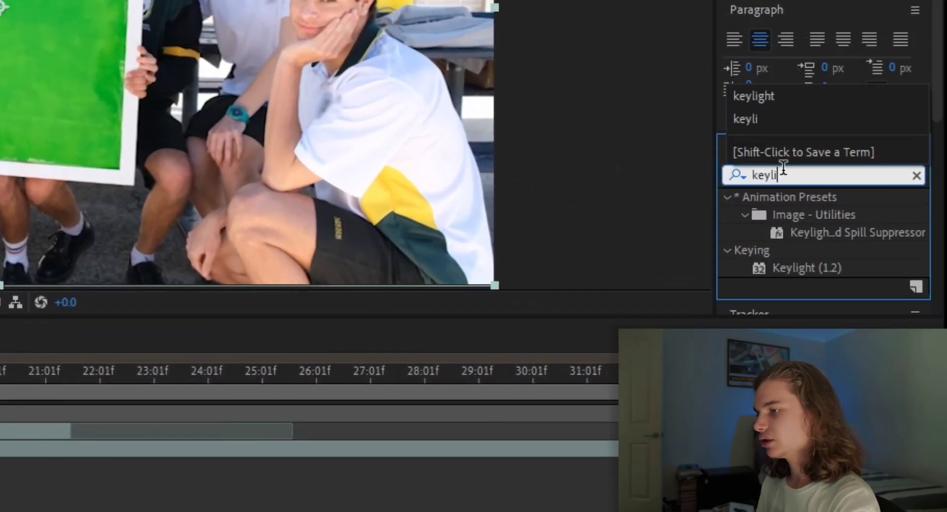
{"action": "left_click_drag", "start_coordinate": [807, 268], "coordinate": [106, 380]}
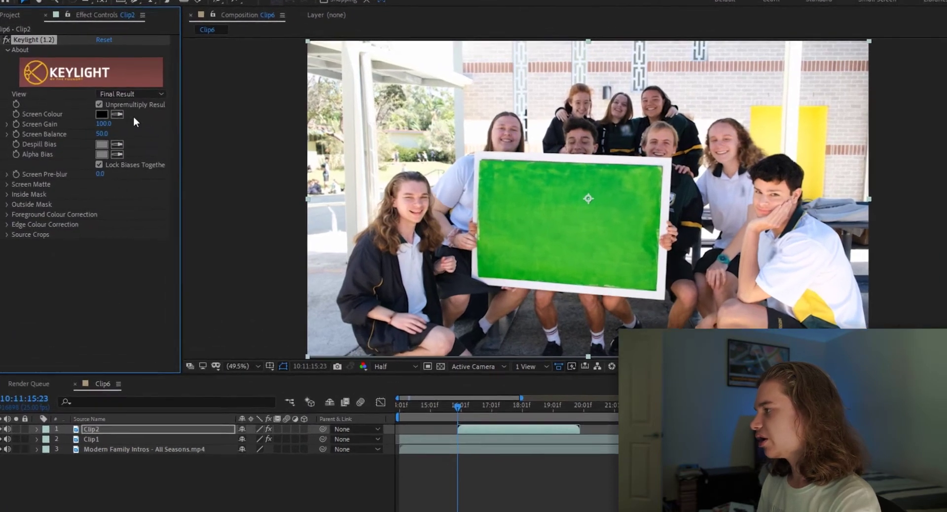
{"action": "left_click", "coordinate": [106, 107]}
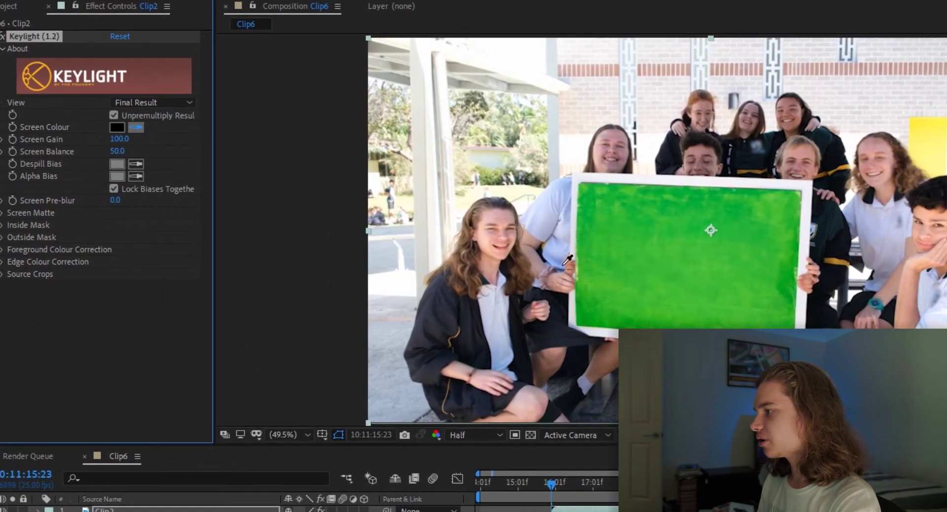
{"action": "left_click", "coordinate": [645, 268]}
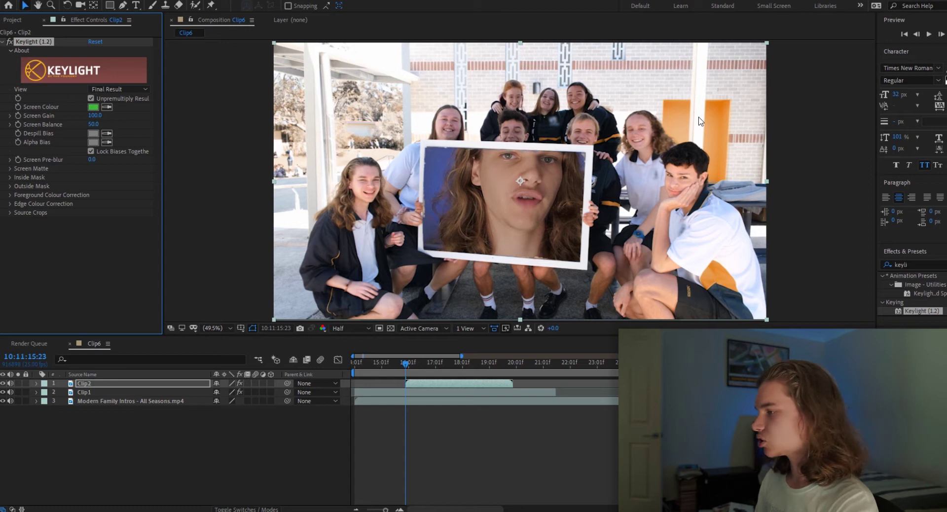
{"action": "key", "text": "ctrl+z"}
{"action": "key", "text": "ctrl+z"}
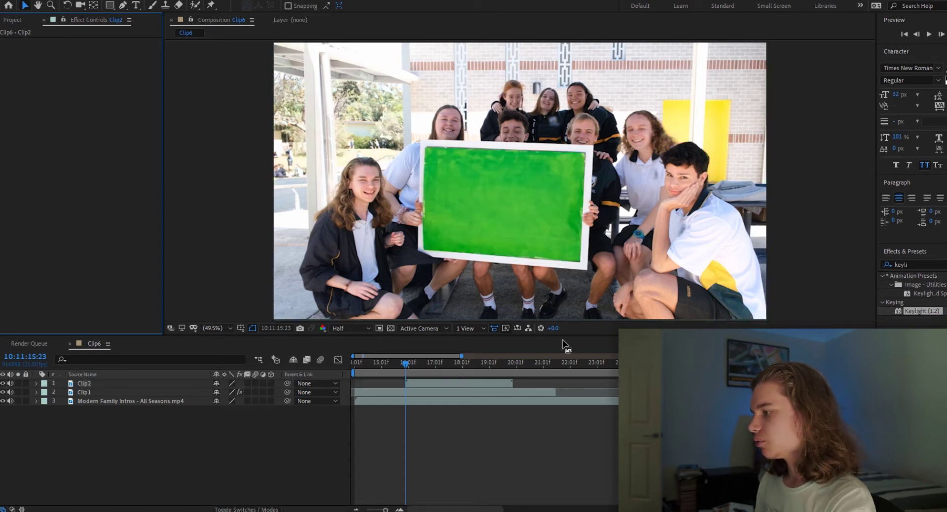
Draw a closed four-point Pen tool mask on Clip2 around the outer corners of the white-framed green board
{"action": "left_click", "coordinate": [432, 384]}
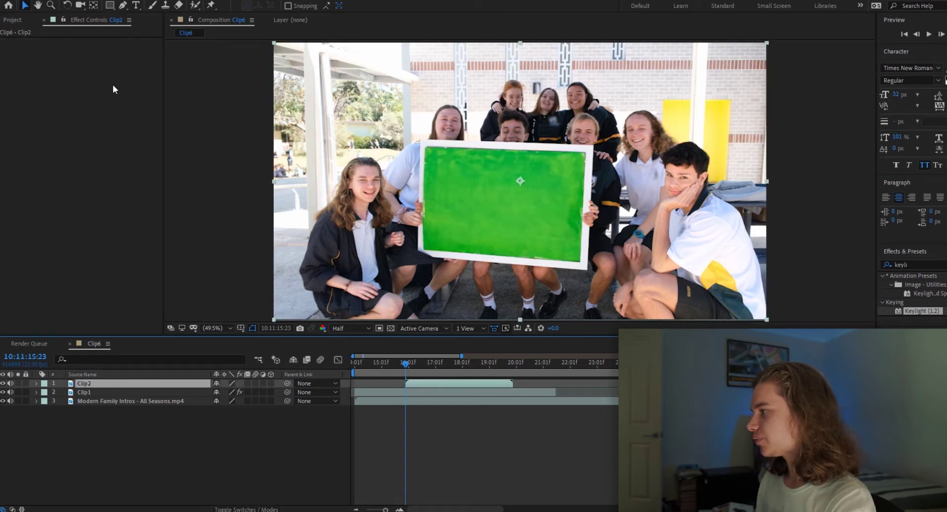
{"action": "left_click", "coordinate": [123, 5]}
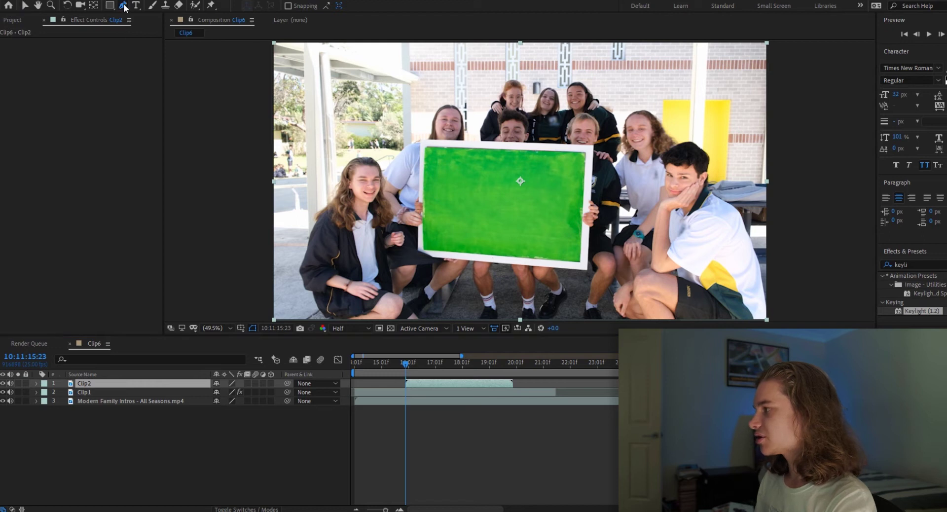
{"action": "left_click", "coordinate": [420, 138]}
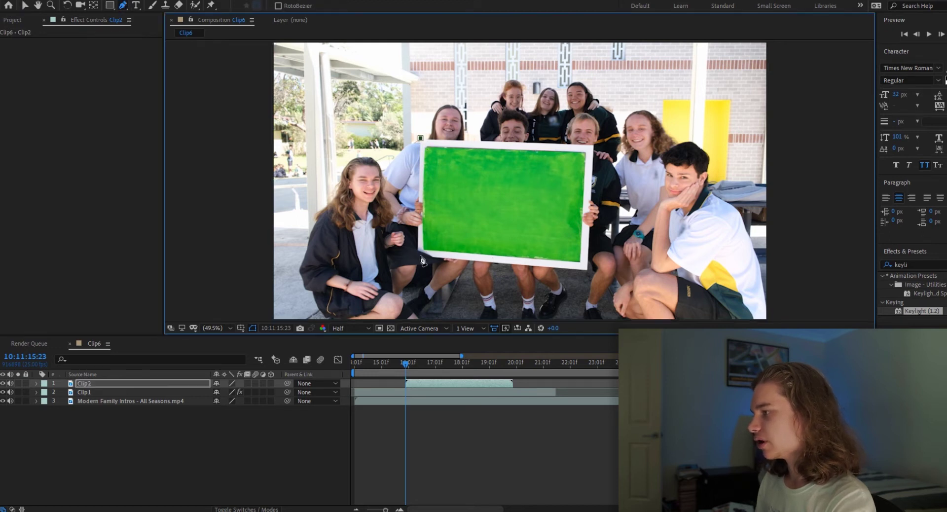
{"action": "left_click", "coordinate": [421, 261]}
{"action": "left_click", "coordinate": [587, 269]}
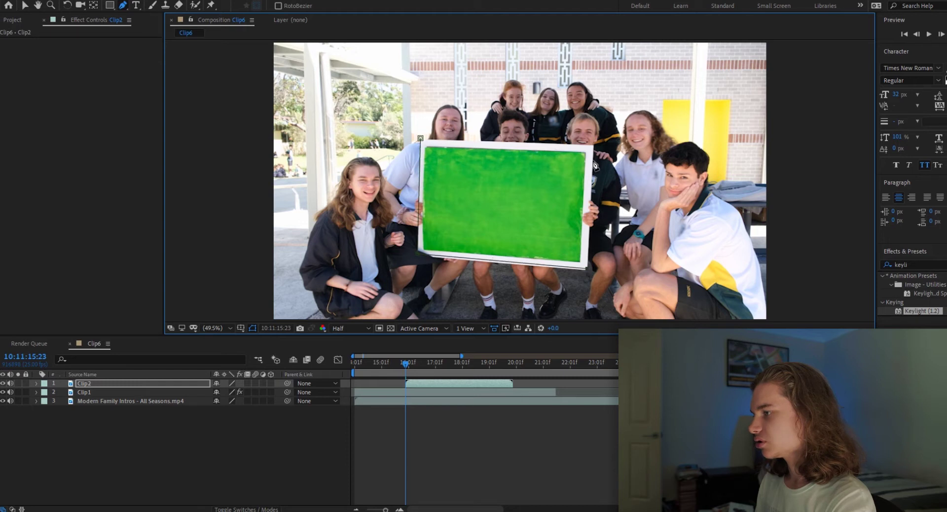
{"action": "left_click", "coordinate": [592, 146]}
{"action": "left_click", "coordinate": [421, 138]}
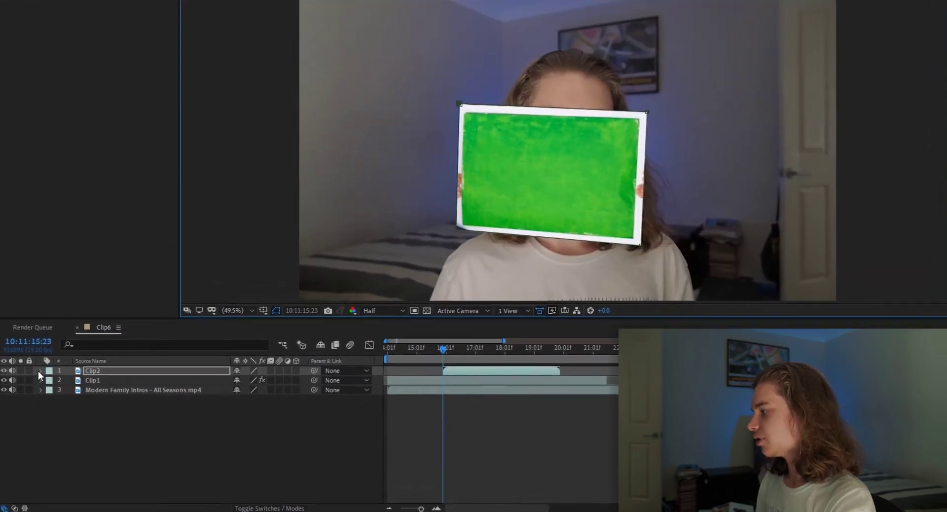
Enable Mask Path and Mask Expansion keyframing for Clip2's mask at 10:11:15:23
{"action": "left_click", "coordinate": [36, 383]}
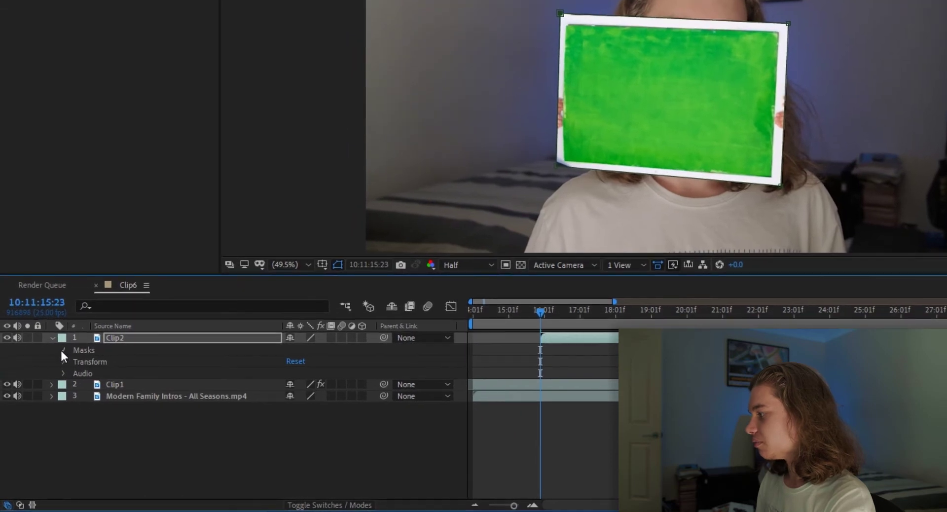
{"action": "left_click", "coordinate": [63, 350]}
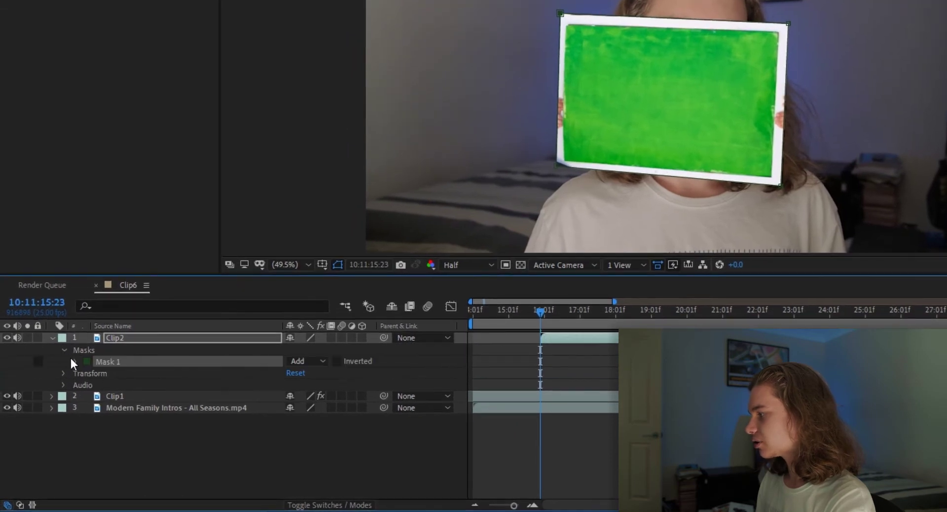
{"action": "left_click", "coordinate": [75, 362]}
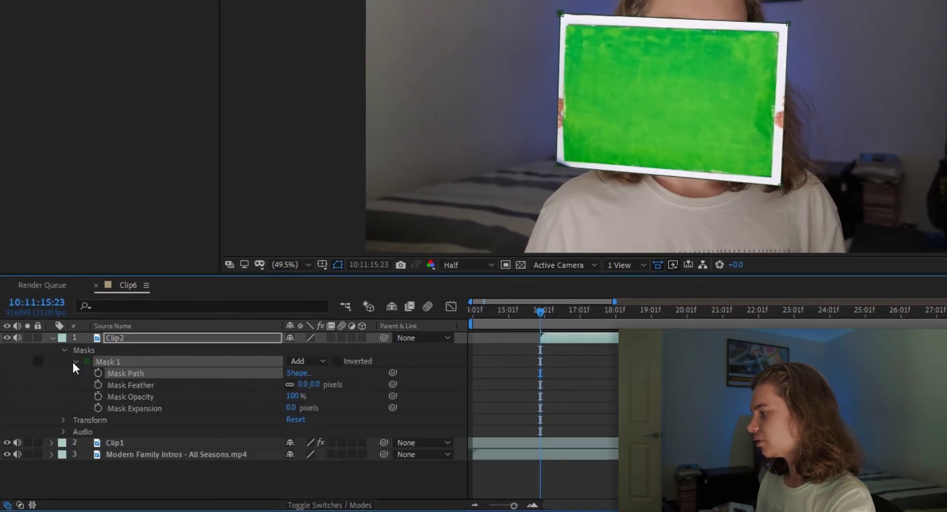
{"action": "left_click", "coordinate": [99, 373]}
{"action": "left_click", "coordinate": [98, 408]}
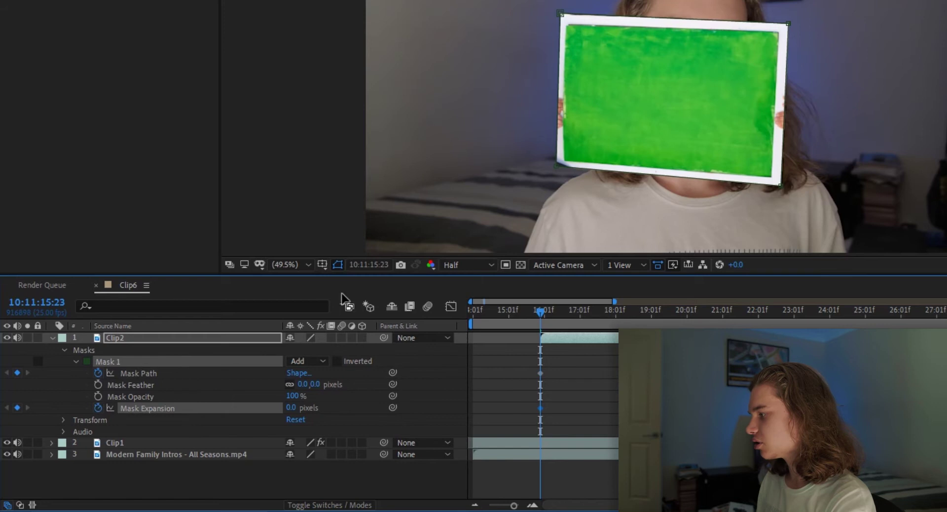
Add Mask Path and Mask Expansion keyframes for Clip2's mask at 10:11:19:20, near the clip's end
{"action": "left_click_drag", "start_coordinate": [544, 317], "coordinate": [680, 304]}
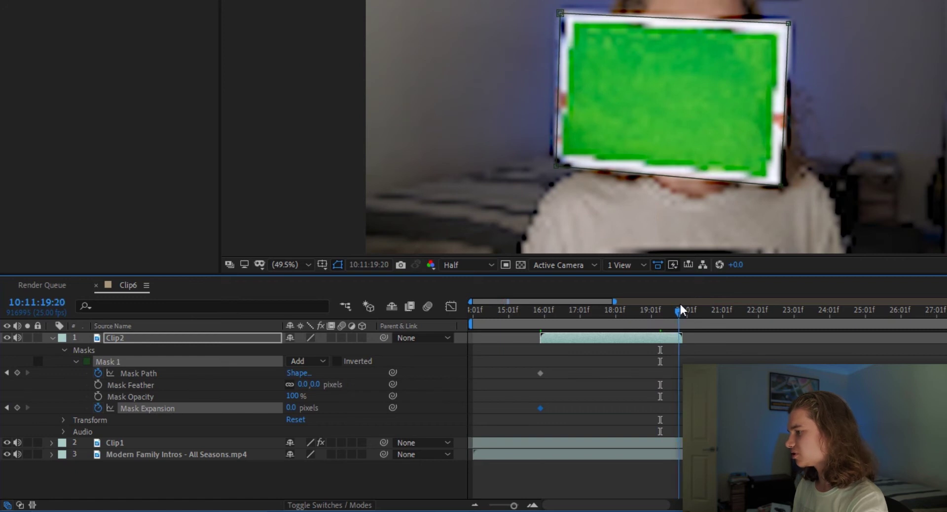
{"action": "left_click", "coordinate": [17, 373]}
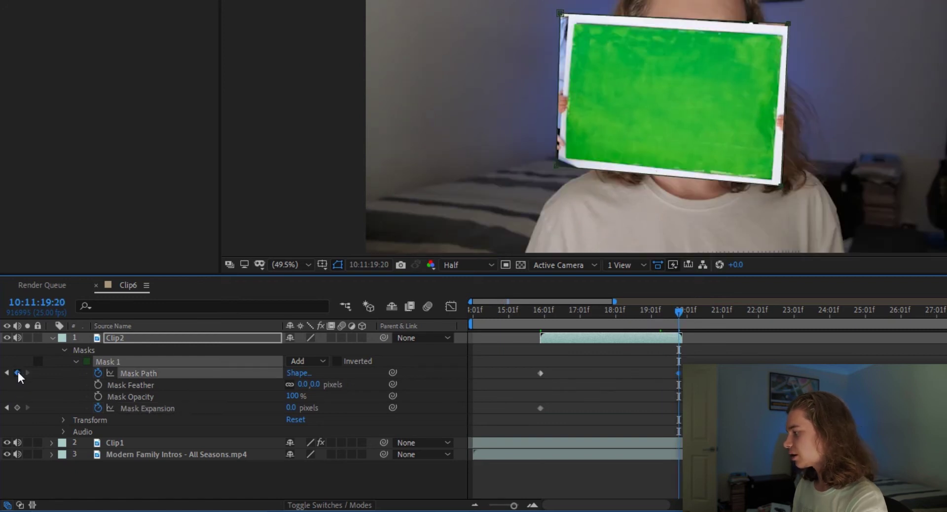
{"action": "left_click", "coordinate": [17, 408]}
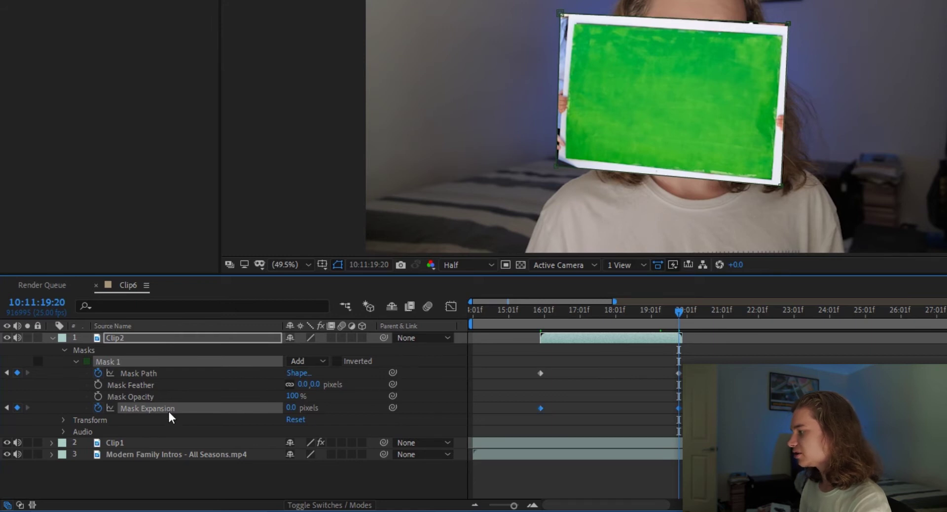
Fit the four corners of Clip2's mask to the white frame's corners at 10:11:19:20 and scrub the clip to check
{"action": "mouse_move", "coordinate": [560, 14]}
{"action": "left_mouse_down"}
{"action": "mouse_move", "coordinate": [556, 5]}
{"action": "mouse_move", "coordinate": [570, 15]}
{"action": "left_mouse_up"}
{"action": "mouse_move", "coordinate": [557, 160]}
{"action": "left_mouse_down"}
{"action": "mouse_move", "coordinate": [549, 150]}
{"action": "mouse_move", "coordinate": [560, 167]}
{"action": "left_mouse_up"}
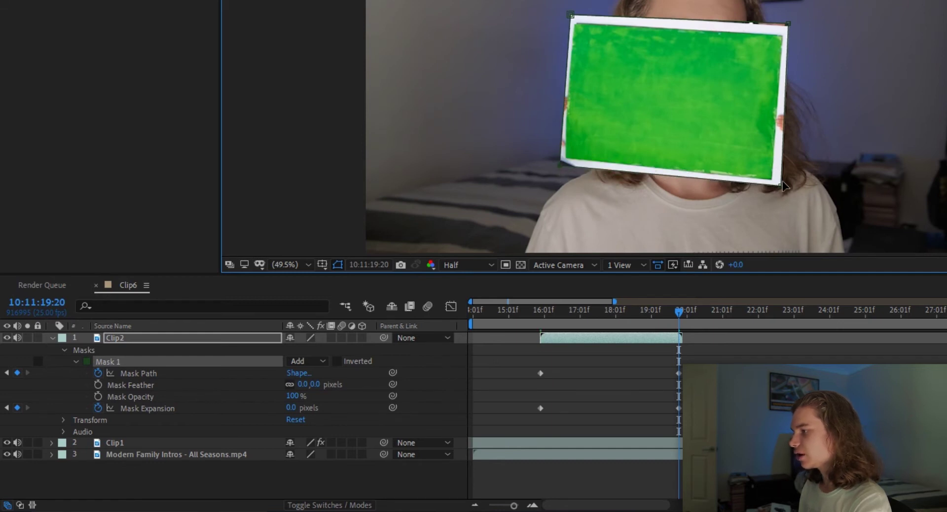
{"action": "left_click_drag", "start_coordinate": [783, 186], "coordinate": [783, 192]}
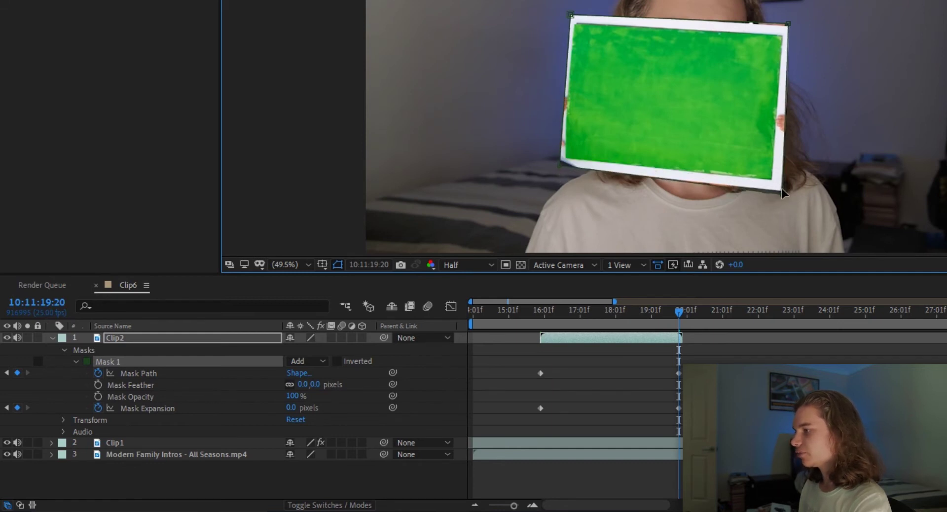
{"action": "mouse_move", "coordinate": [788, 25]}
{"action": "left_mouse_down"}
{"action": "mouse_move", "coordinate": [800, 17]}
{"action": "mouse_move", "coordinate": [793, 29]}
{"action": "left_mouse_up"}
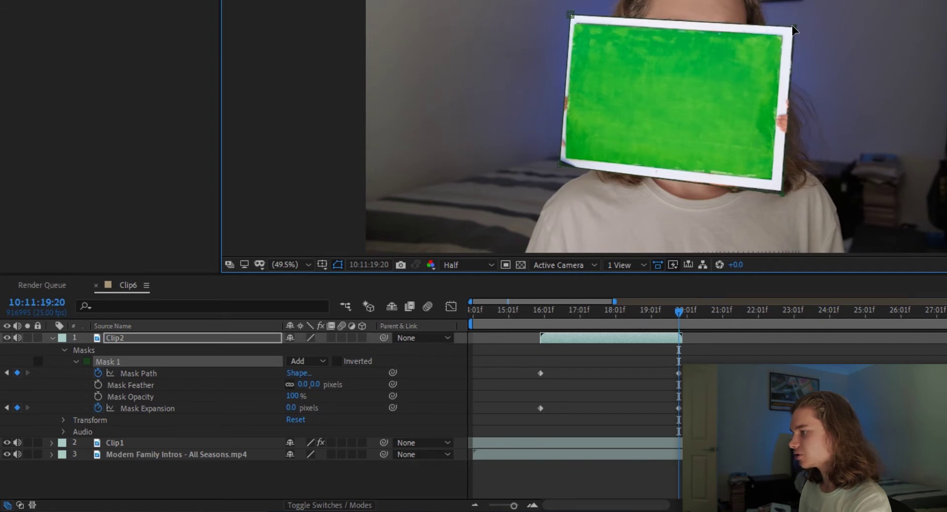
{"action": "left_click_drag", "start_coordinate": [679, 303], "coordinate": [539, 330]}
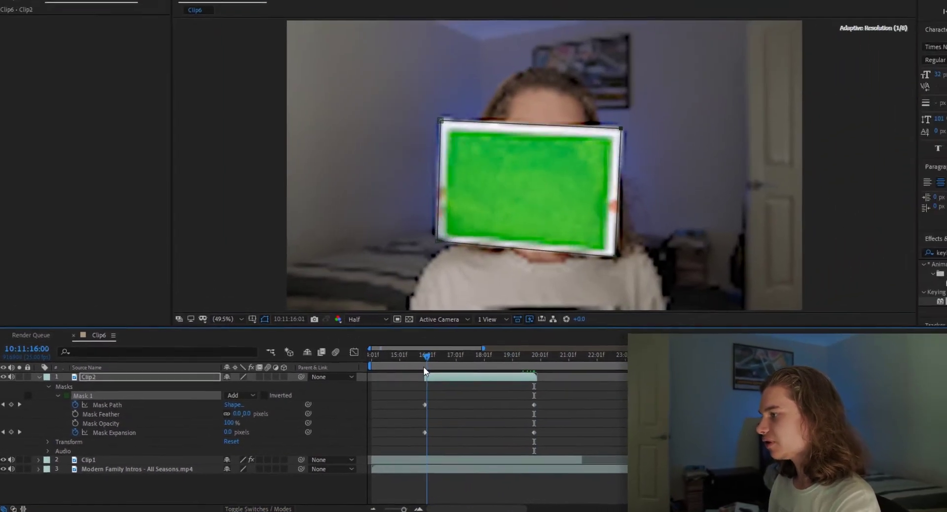
{"action": "left_click_drag", "start_coordinate": [424, 371], "coordinate": [442, 368]}
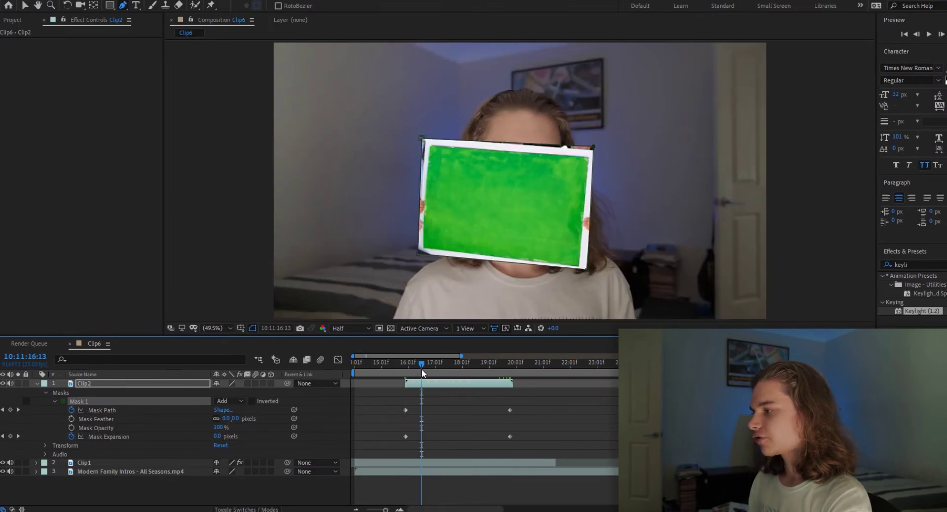
Collapse Clip2's mask properties and duplicate the Clip2 layer
{"action": "left_click", "coordinate": [37, 383]}
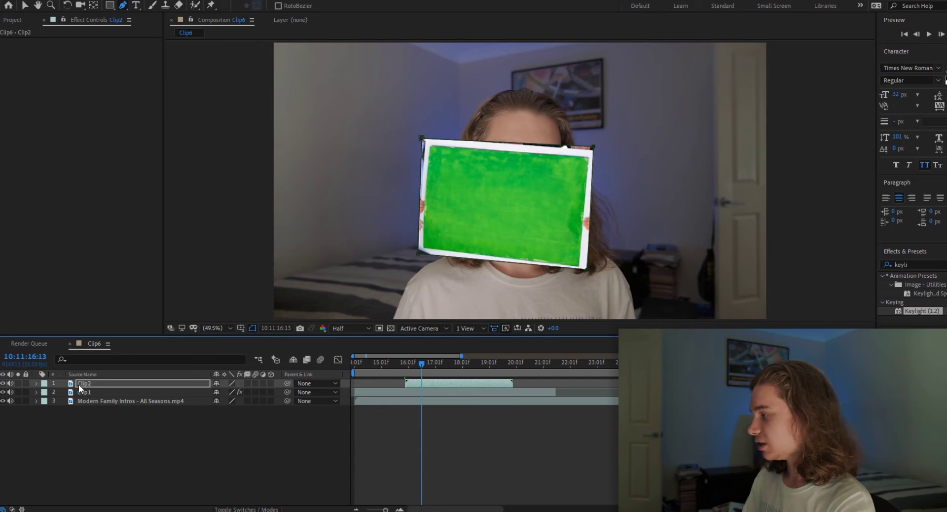
{"action": "left_click", "coordinate": [78, 384]}
{"action": "key", "text": "ctrl+d"}
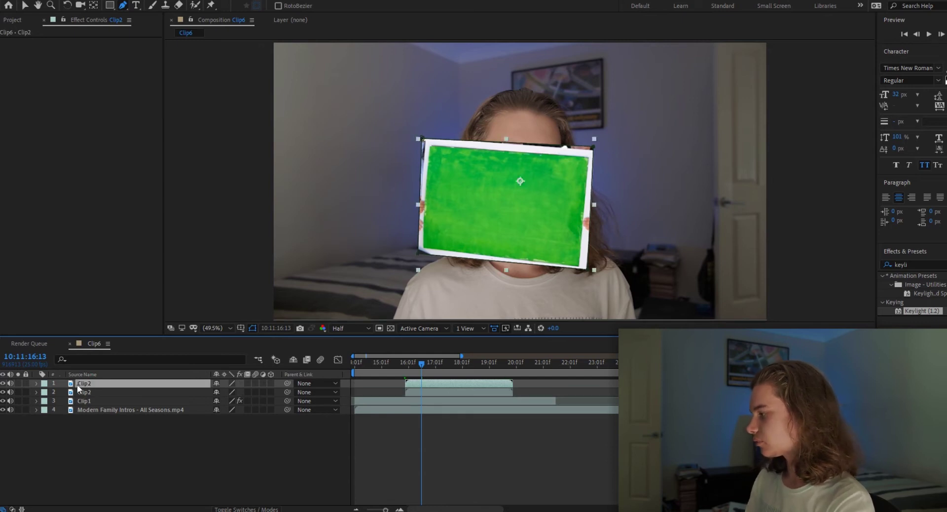
Invert Mask 1 and Mask 2 on the upper Clip2 layer, then collapse and deselect it
{"action": "left_click", "coordinate": [38, 384]}
{"action": "left_click", "coordinate": [46, 393]}
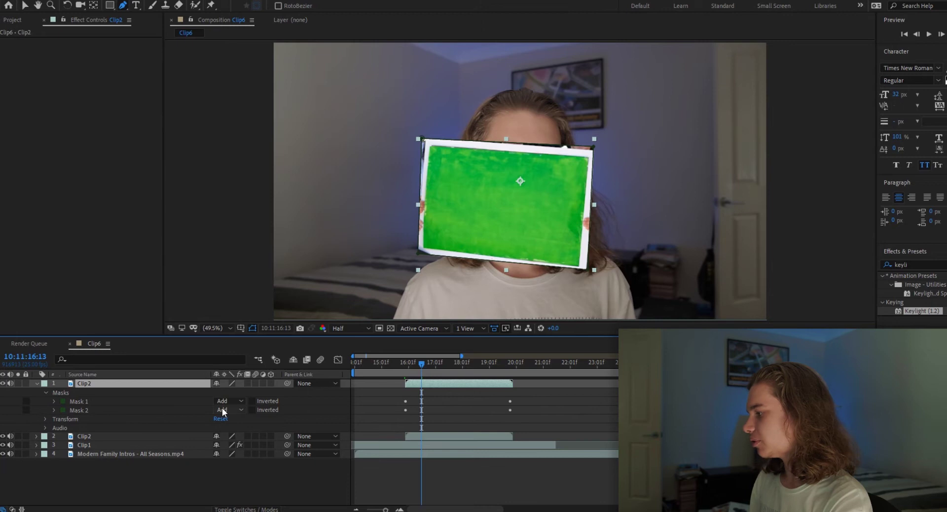
{"action": "left_click", "coordinate": [253, 401]}
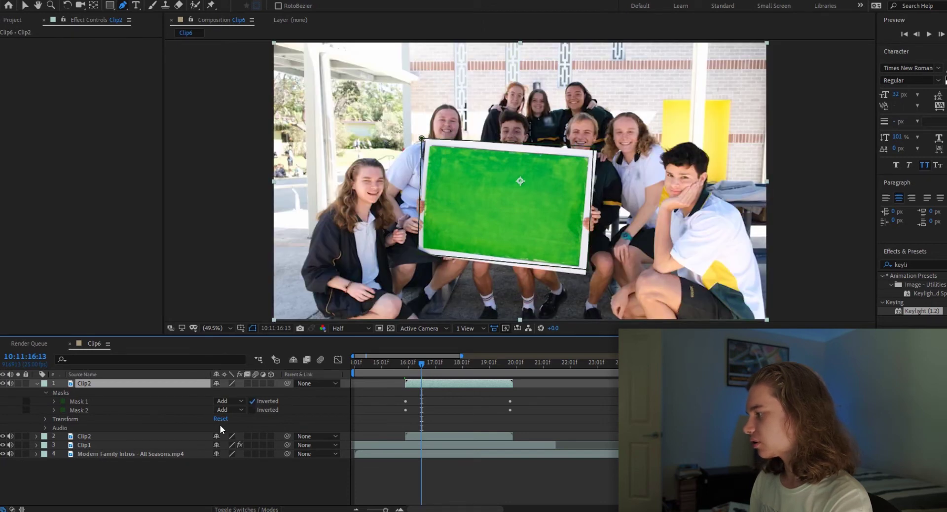
{"action": "left_click", "coordinate": [113, 410]}
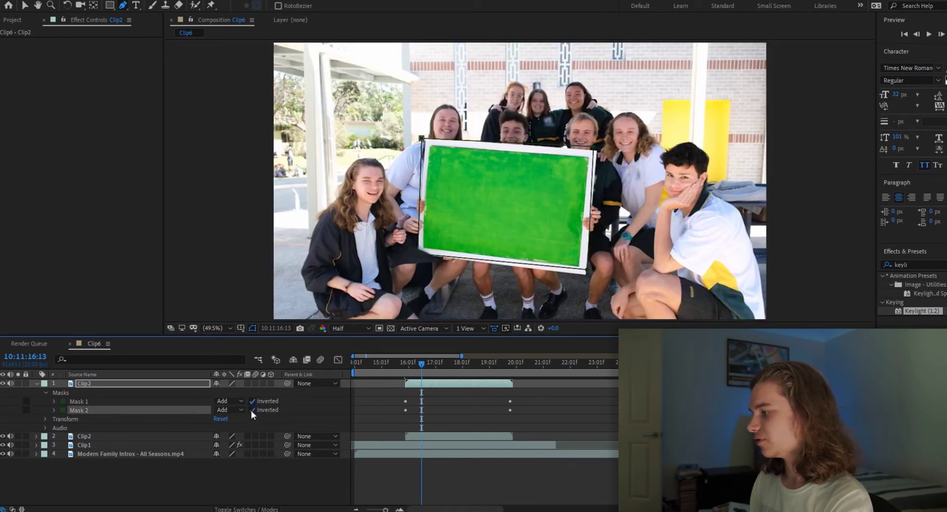
{"action": "left_click", "coordinate": [37, 383]}
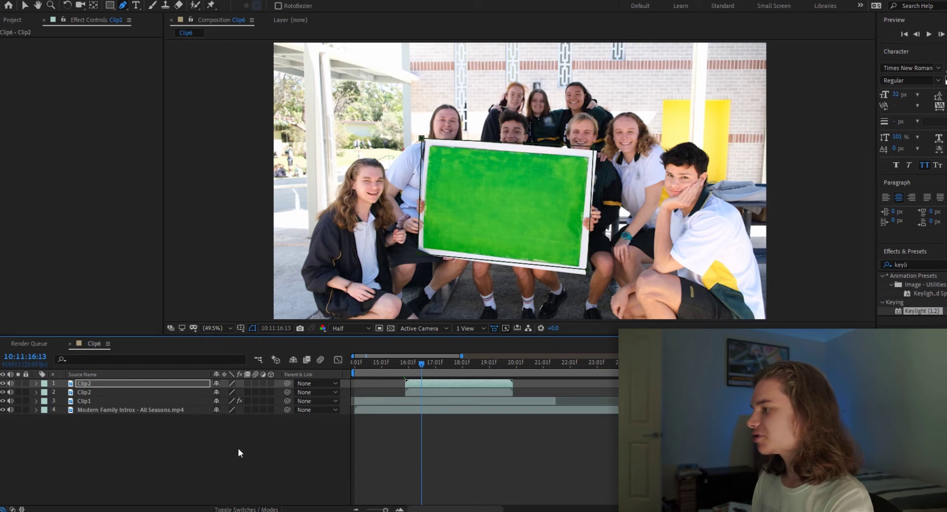
{"action": "left_click", "coordinate": [235, 464]}
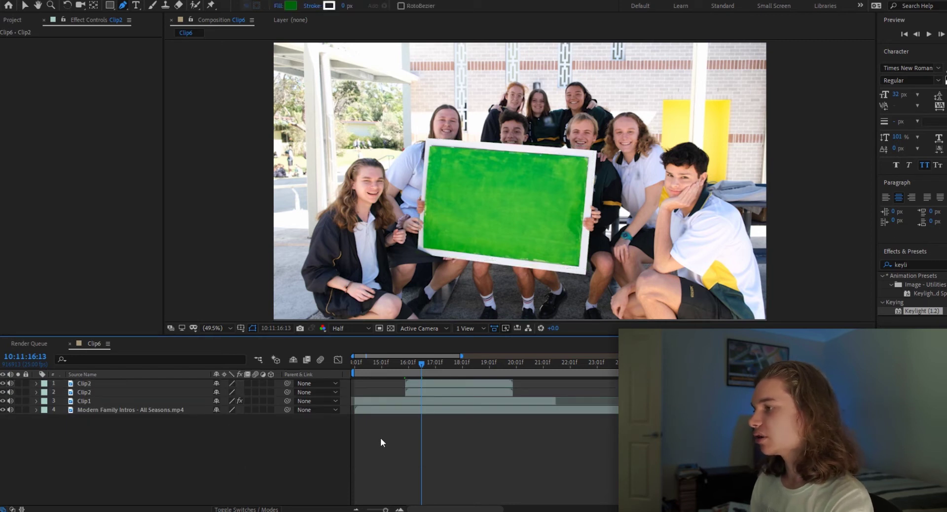
Toggle the visibility of each Clip2 layer to check which masked area it shows
{"action": "left_click", "coordinate": [3, 385]}
{"action": "left_click", "coordinate": [3, 385]}
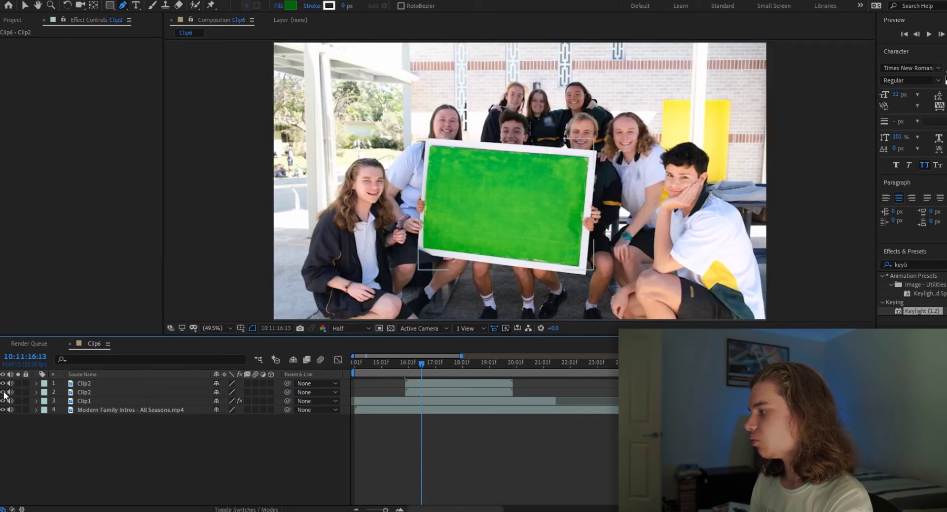
{"action": "left_click", "coordinate": [3, 393]}
{"action": "left_click", "coordinate": [3, 393]}
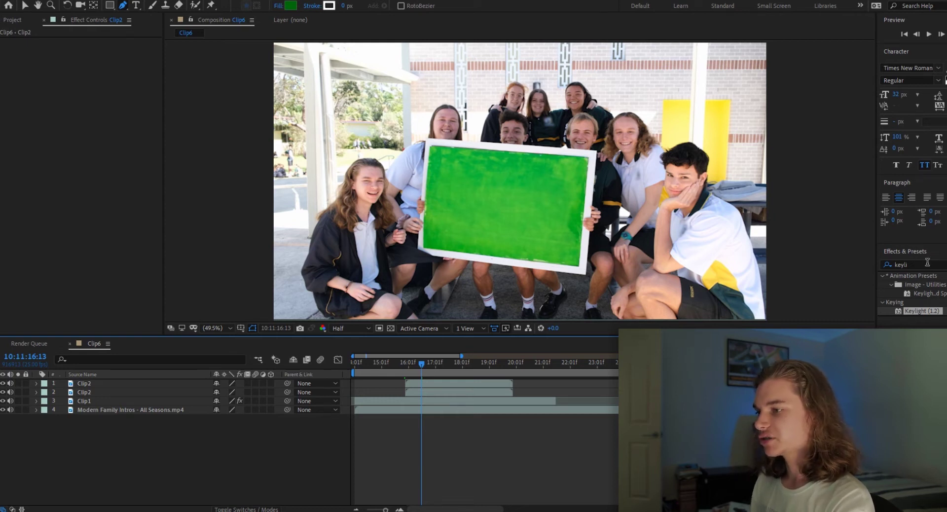
Apply the Keylight (1.2) effect to the lower Clip2 layer, the one containing the green board
{"action": "left_click_drag", "start_coordinate": [920, 306], "coordinate": [443, 443]}
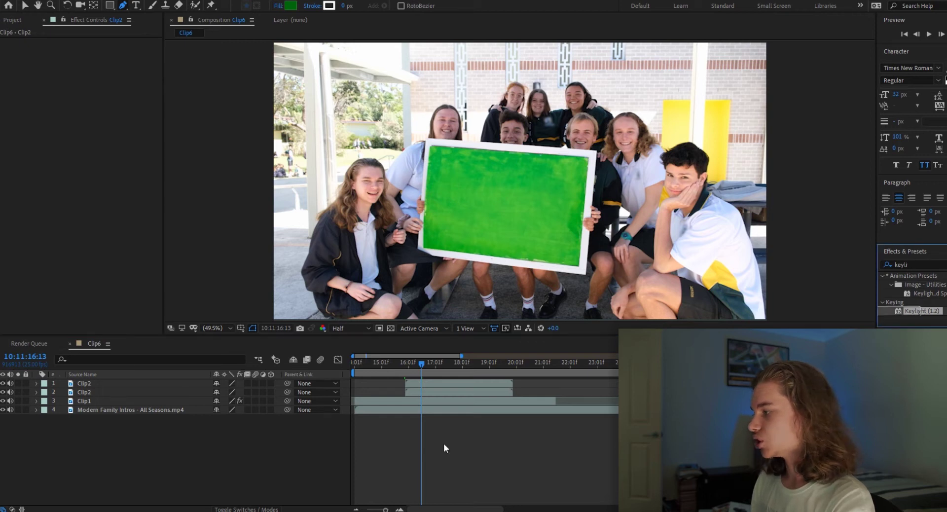
{"action": "left_click_drag", "start_coordinate": [136, 392], "coordinate": [135, 394]}
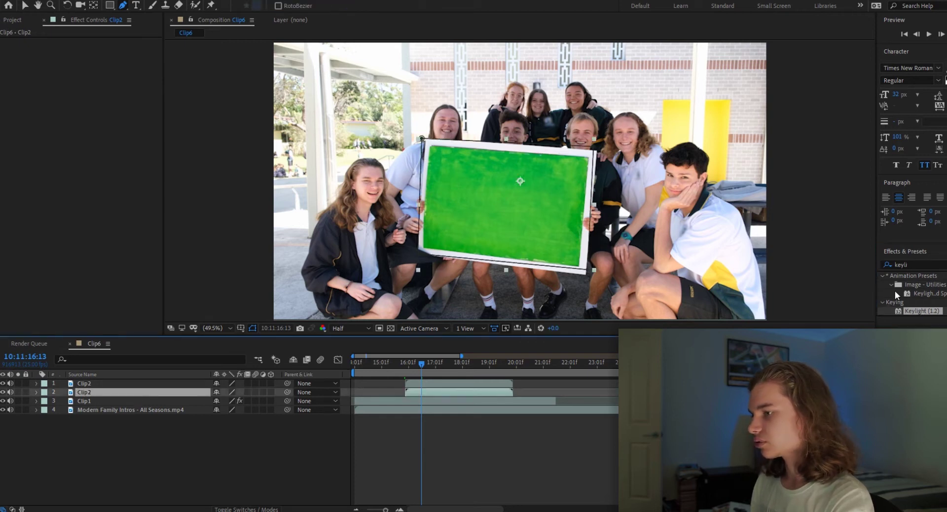
{"action": "left_click_drag", "start_coordinate": [934, 314], "coordinate": [507, 424]}
{"action": "left_click_drag", "start_coordinate": [495, 394], "coordinate": [495, 394]}
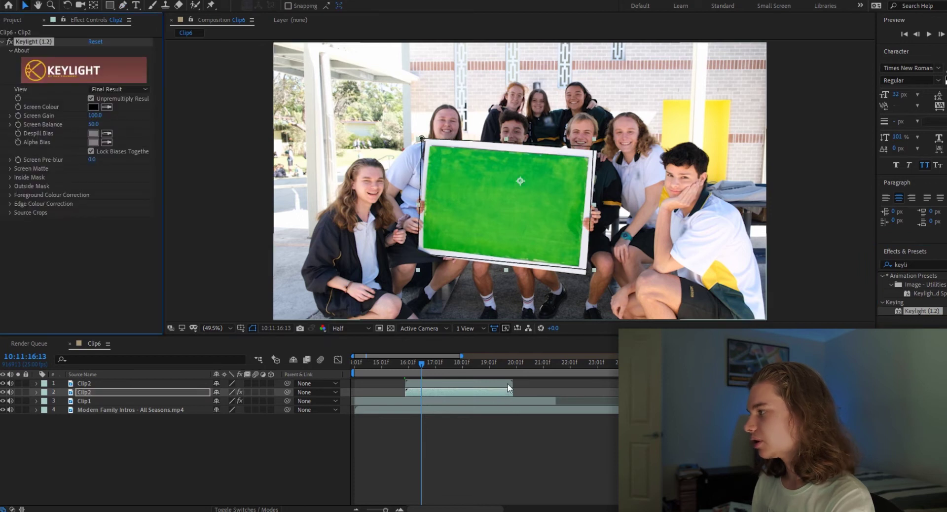
Sample the board's green as Keylight's Screen Colour and set Clip Black to 39 in the Screen Matte settings
{"action": "left_click", "coordinate": [108, 107]}
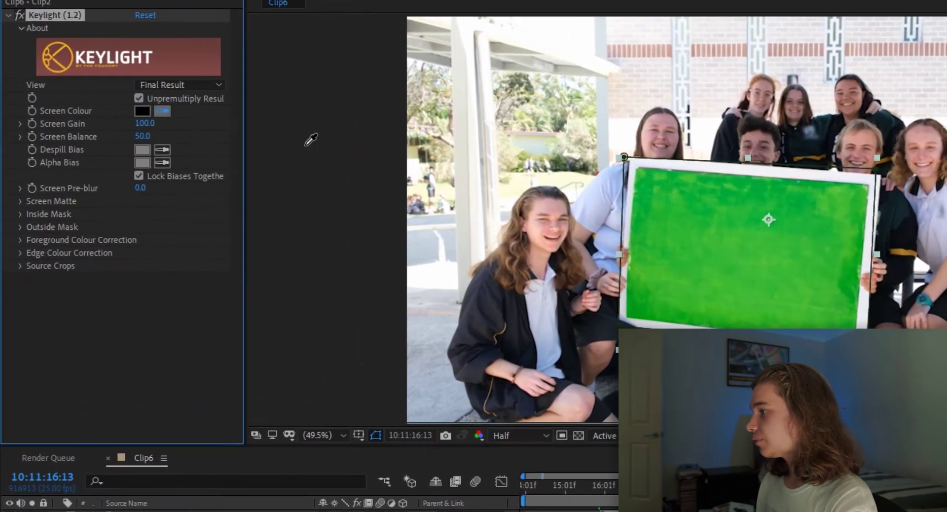
{"action": "left_click", "coordinate": [710, 200]}
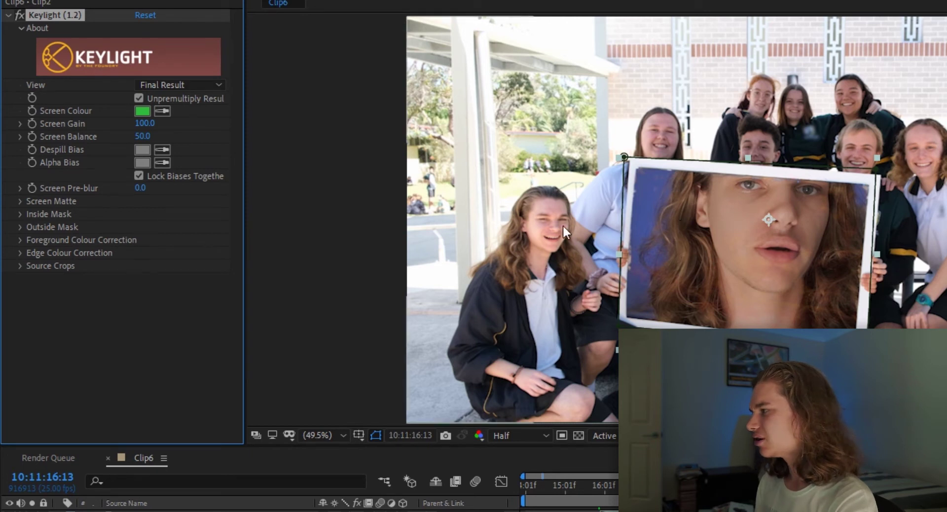
{"action": "left_click", "coordinate": [19, 201]}
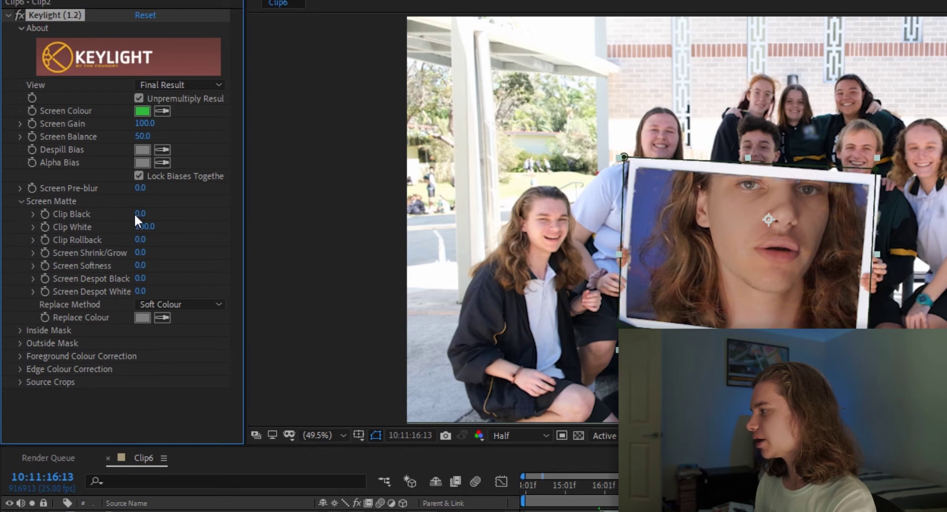
{"action": "left_click_drag", "start_coordinate": [134, 213], "coordinate": [180, 213]}
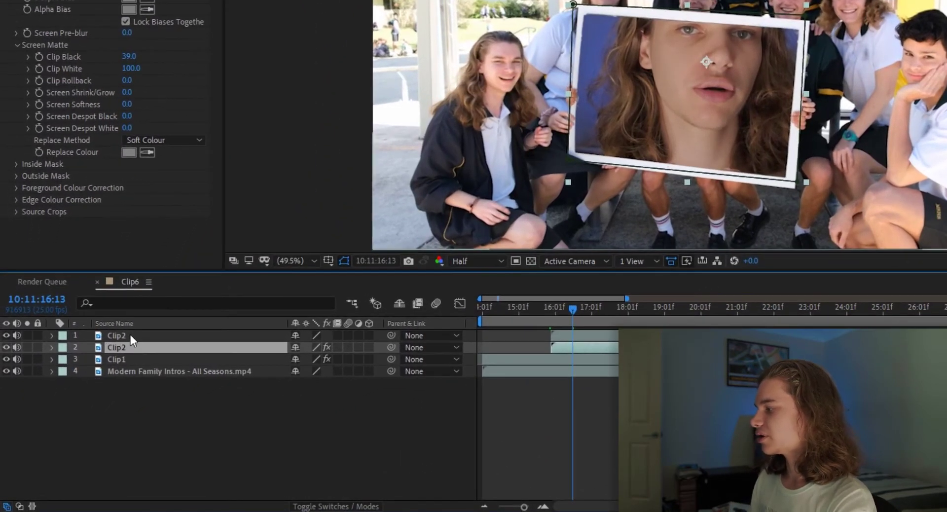
Pre-compose both Clip2 layers into a new composition named Clip2, moving all attributes into it
{"action": "left_click", "coordinate": [128, 342], "text": "shift"}
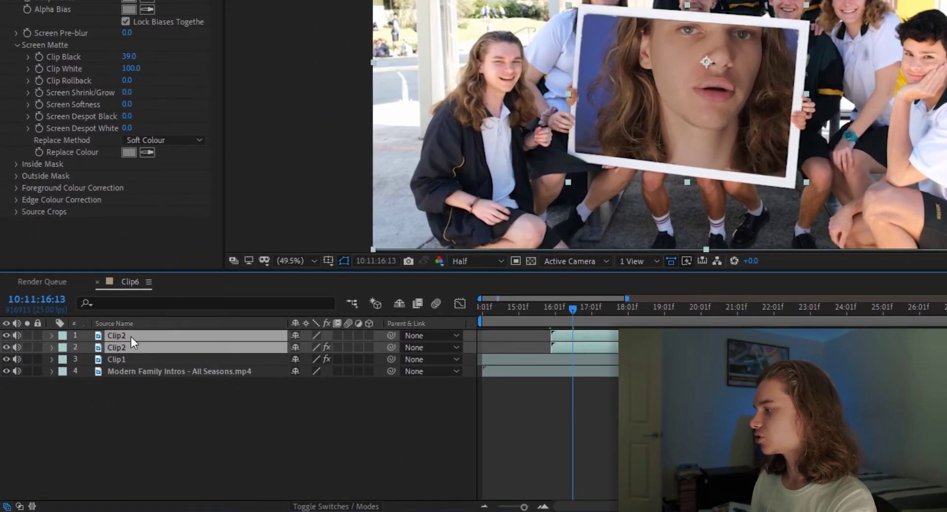
{"action": "right_click", "coordinate": [149, 341]}
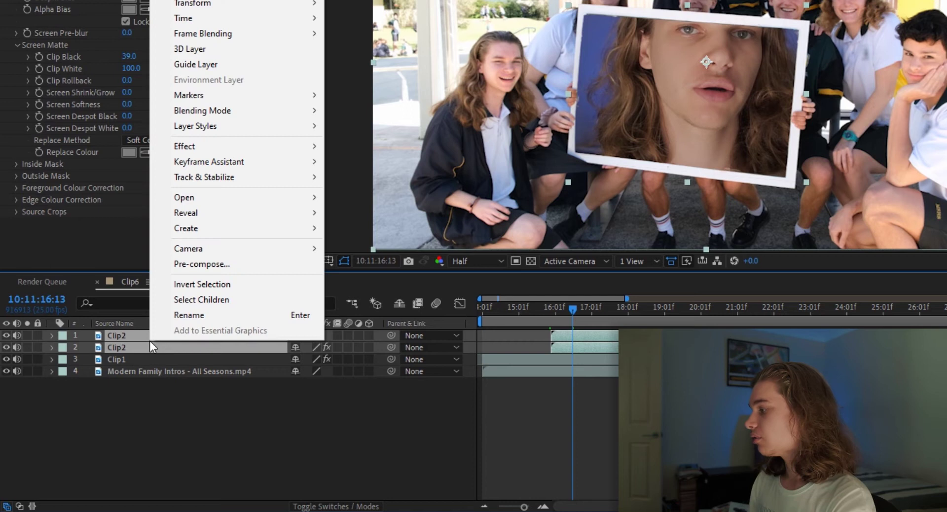
{"action": "left_click", "coordinate": [209, 265]}
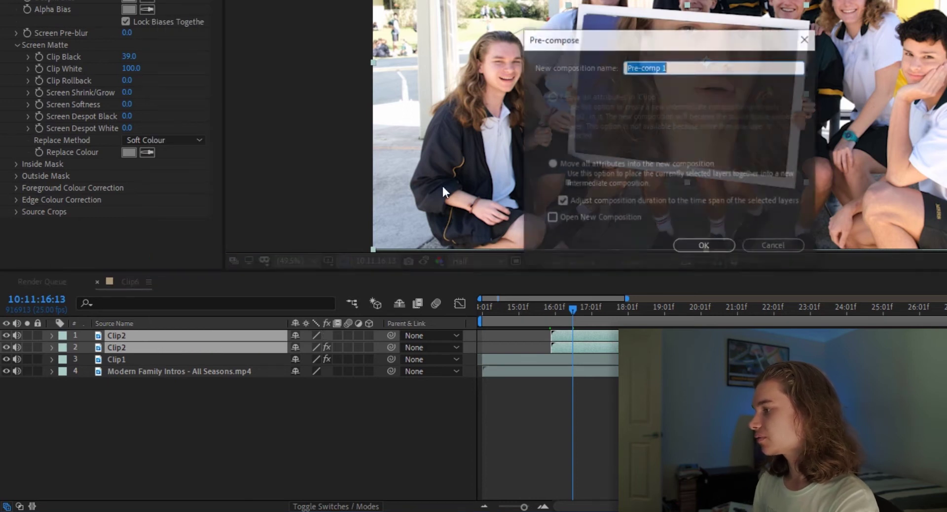
{"action": "type", "text": "Clip2"}
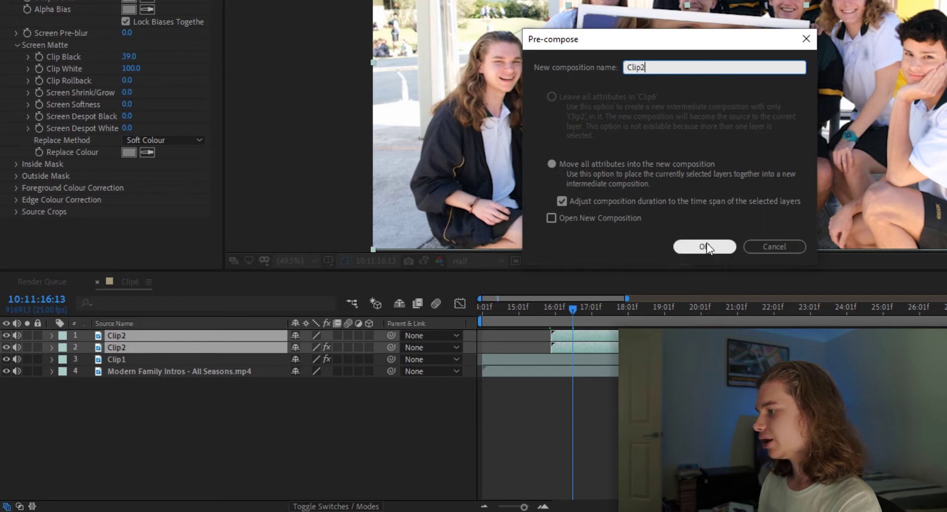
{"action": "left_click", "coordinate": [706, 245]}
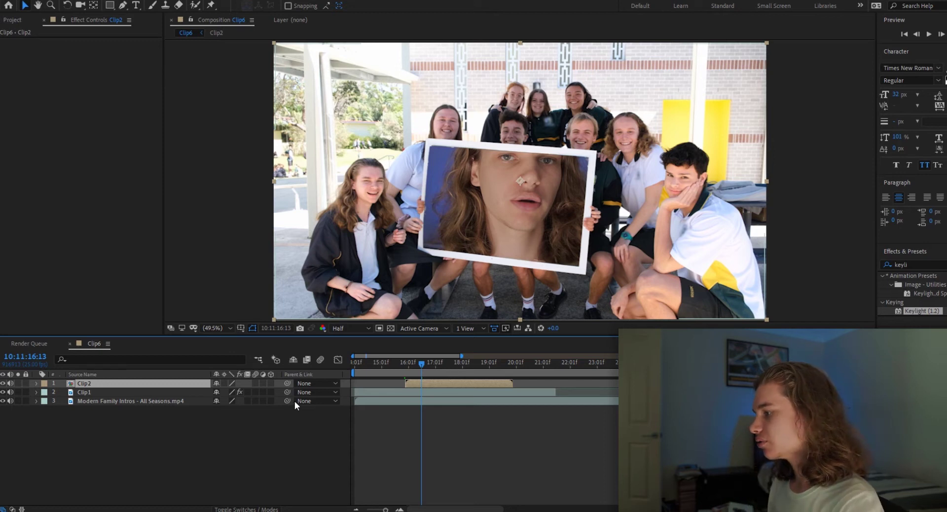
Hide the Clip2 and Clip1 layers to reveal the reference intro, and move the current time to 10:11:15:23
{"action": "left_click", "coordinate": [3, 384]}
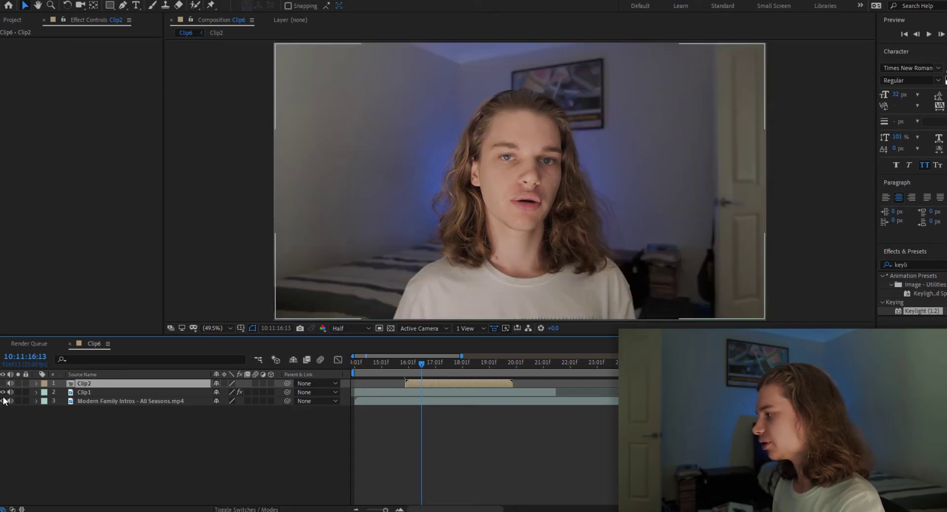
{"action": "left_click", "coordinate": [2, 393]}
{"action": "left_click_drag", "start_coordinate": [422, 367], "coordinate": [408, 375]}
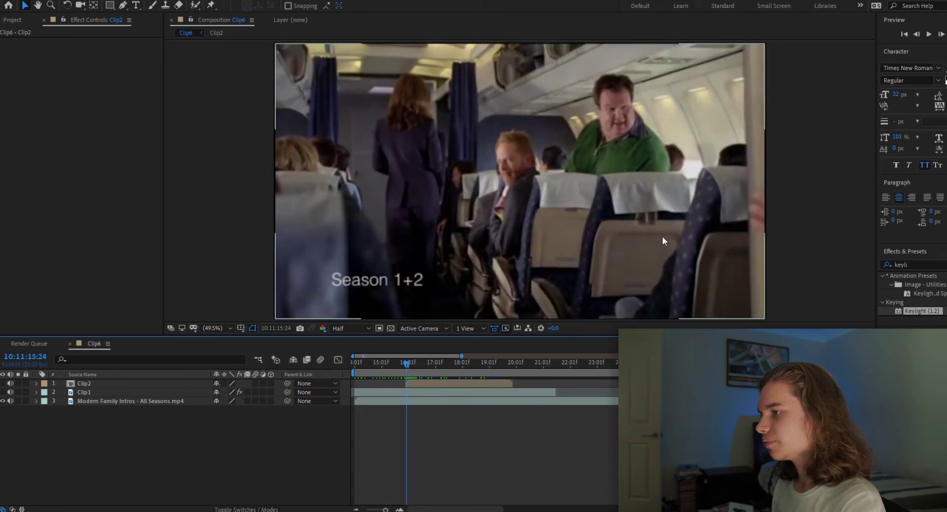
{"action": "left_click", "coordinate": [917, 34]}
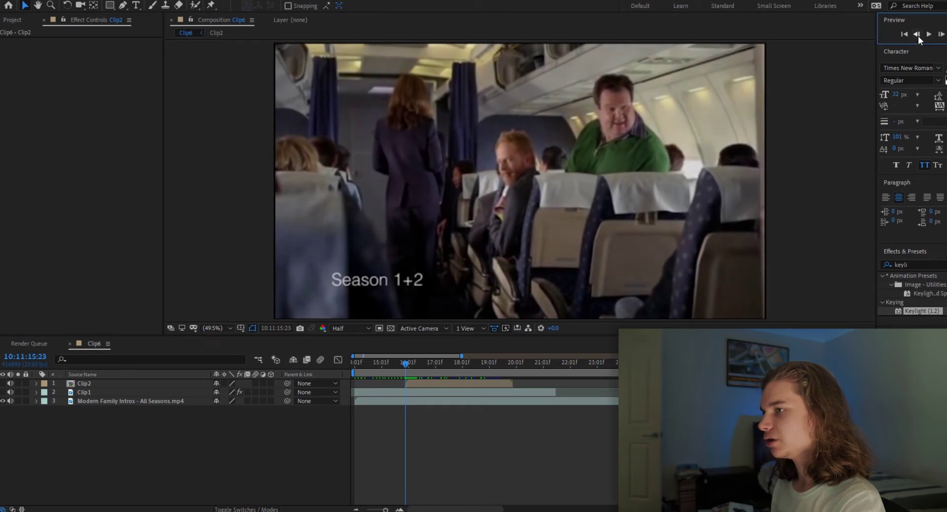
{"action": "left_click", "coordinate": [917, 35]}
{"action": "left_click", "coordinate": [941, 34]}
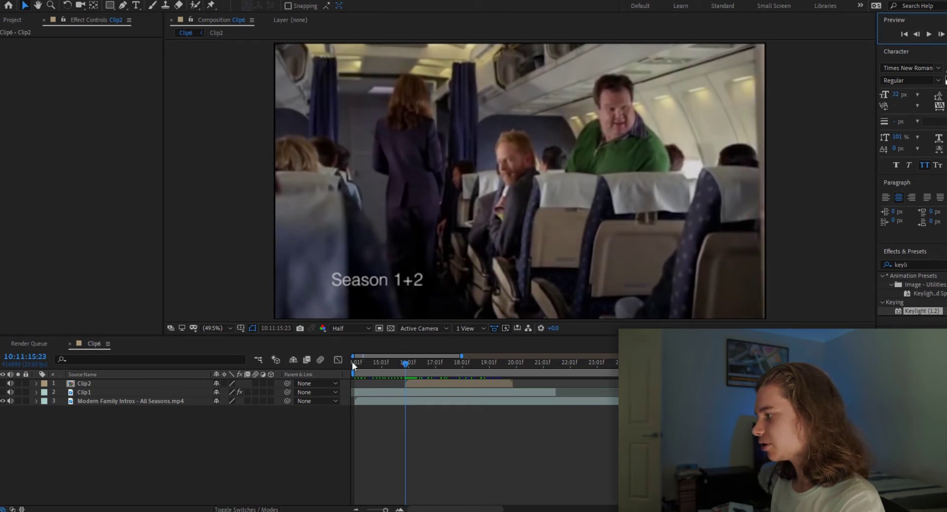
Enable Position, Scale and Rotation keyframing for the Clip2 pre-composition at 10:11:15:23
{"action": "left_click", "coordinate": [108, 383]}
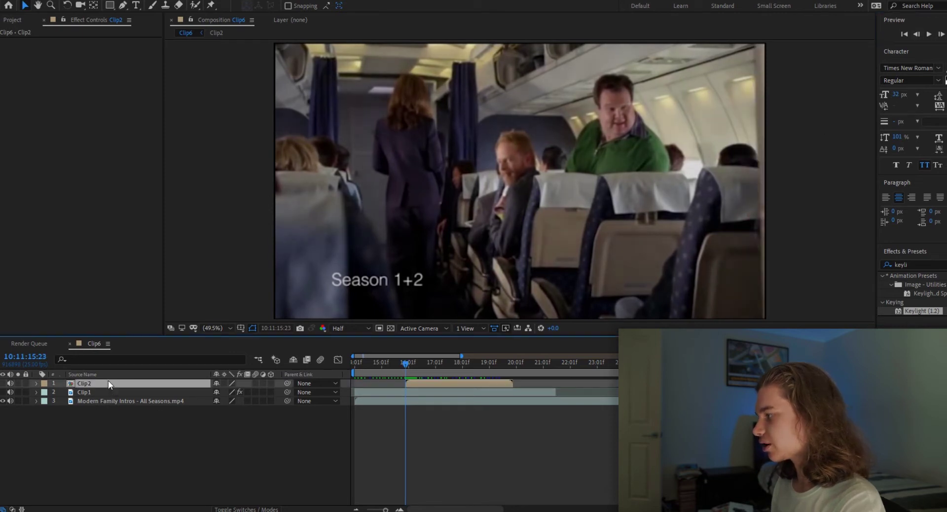
{"action": "left_click", "coordinate": [36, 383]}
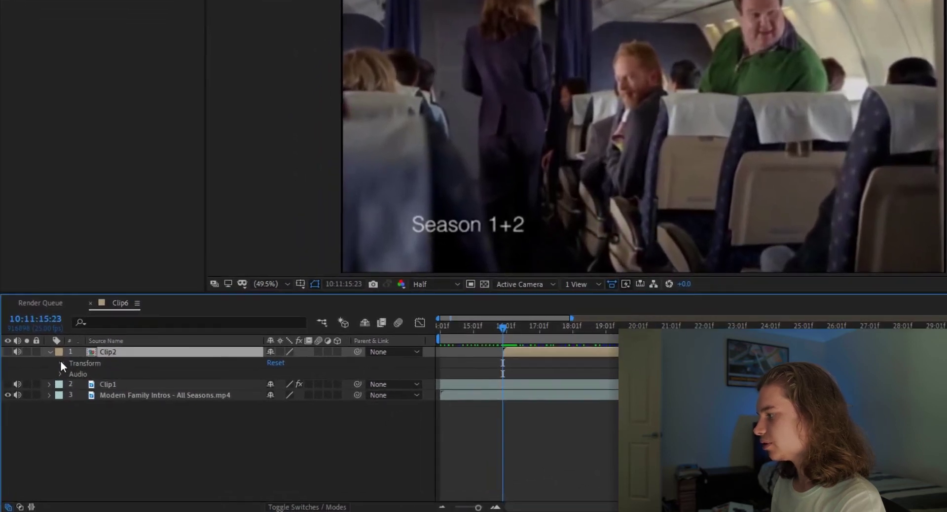
{"action": "left_click", "coordinate": [46, 393]}
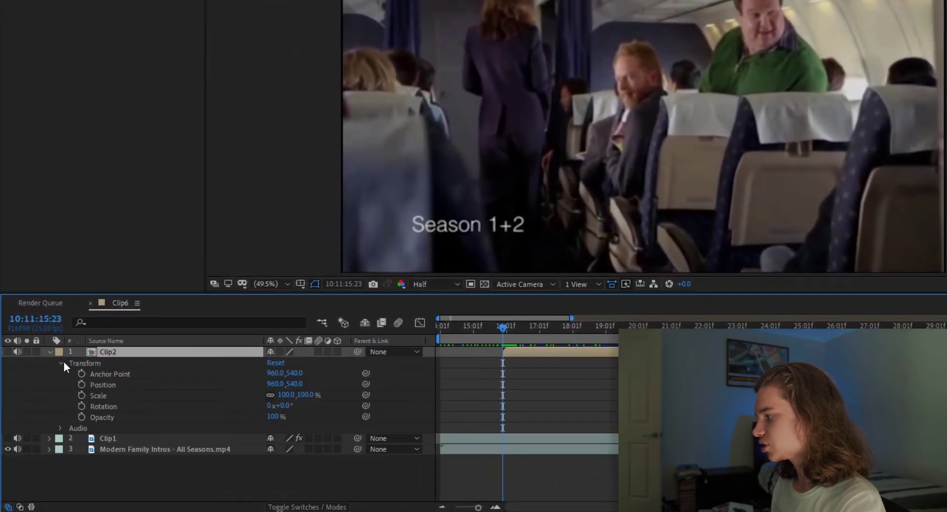
{"action": "left_click", "coordinate": [80, 385]}
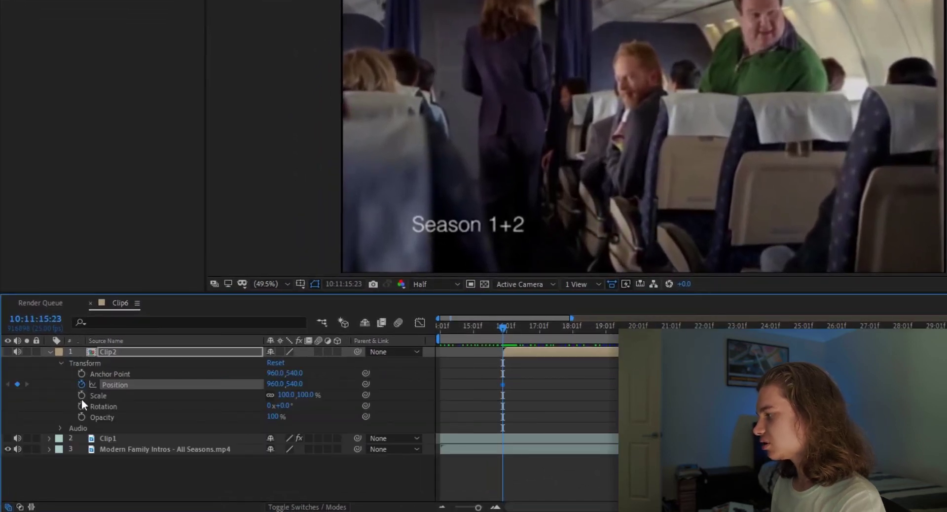
{"action": "left_click", "coordinate": [81, 396]}
{"action": "left_click", "coordinate": [82, 406]}
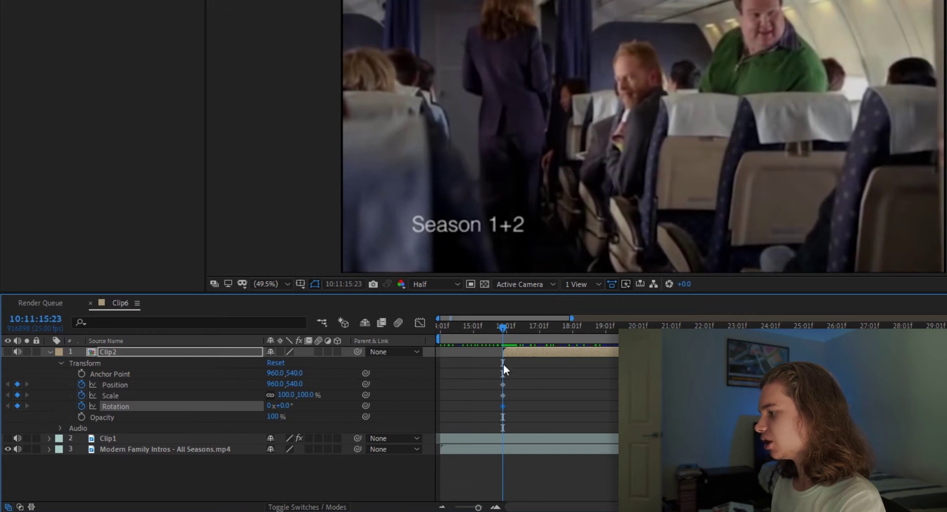
Add Rotation, Scale and Position keyframes to the Clip2 pre-composition at 10:11:16:15, keeping its full-frame values
{"action": "left_click_drag", "start_coordinate": [503, 329], "coordinate": [525, 326]}
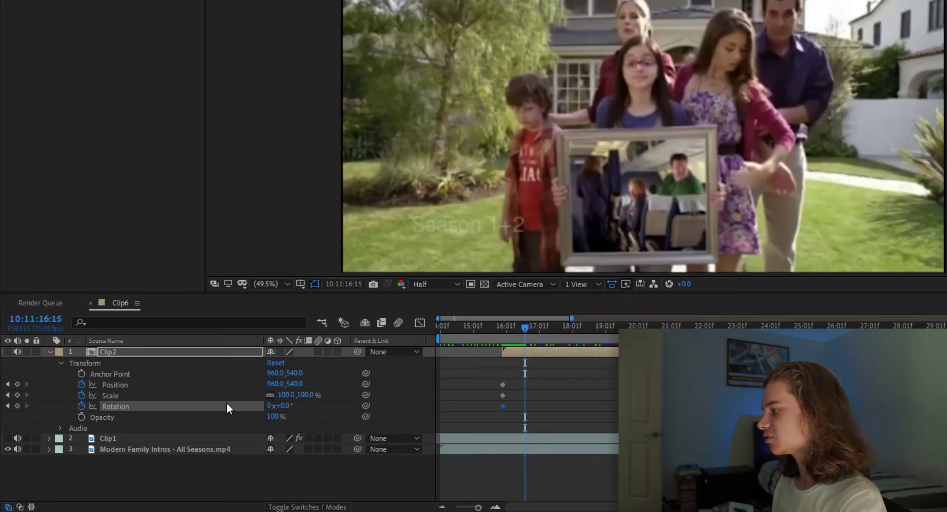
{"action": "left_click", "coordinate": [16, 405]}
{"action": "left_click", "coordinate": [17, 395]}
{"action": "left_click", "coordinate": [17, 384]}
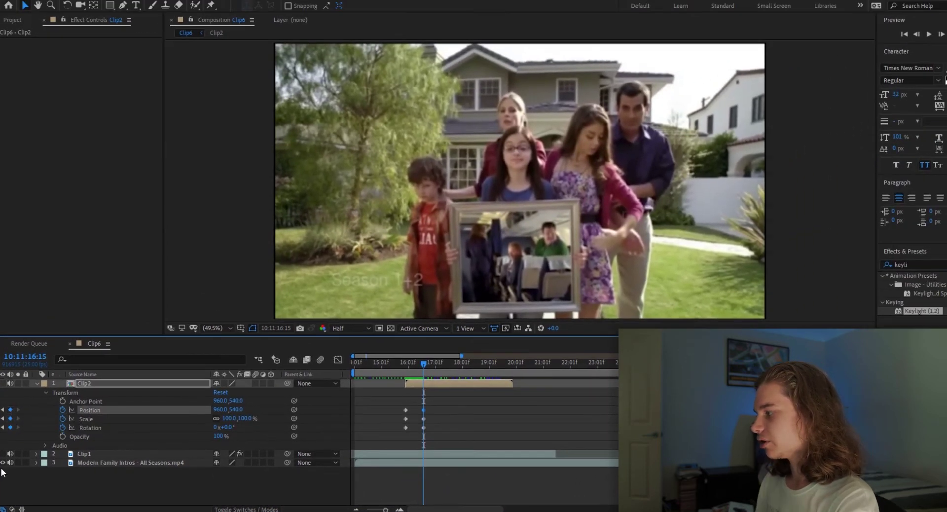
Hide the Modern Family reference layer and show the Clip1 and Clip2 layers again
{"action": "left_click", "coordinate": [2, 463]}
{"action": "left_click", "coordinate": [3, 453]}
{"action": "left_click", "coordinate": [3, 383]}
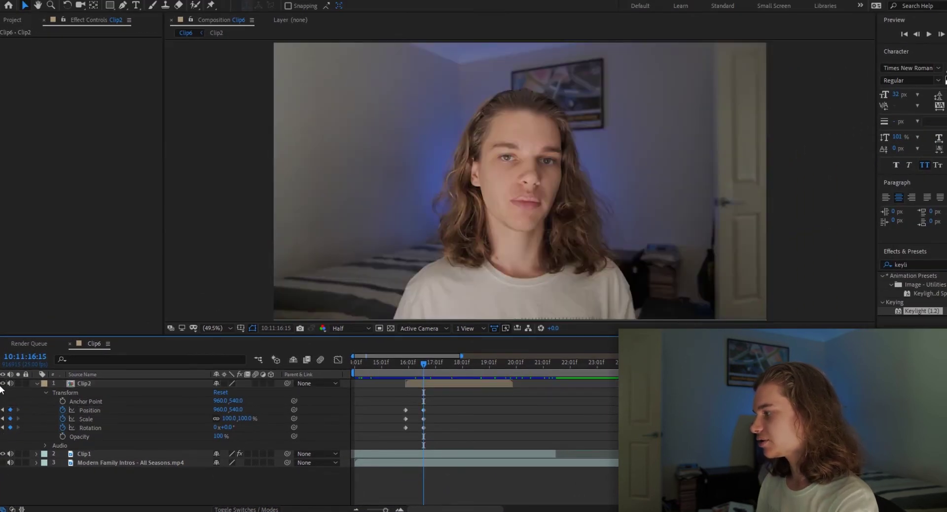
At Clip2's first keyframes, set Scale to 360% and Position to 1084, 361, and preview the zoom-out
{"action": "left_click", "coordinate": [3, 415]}
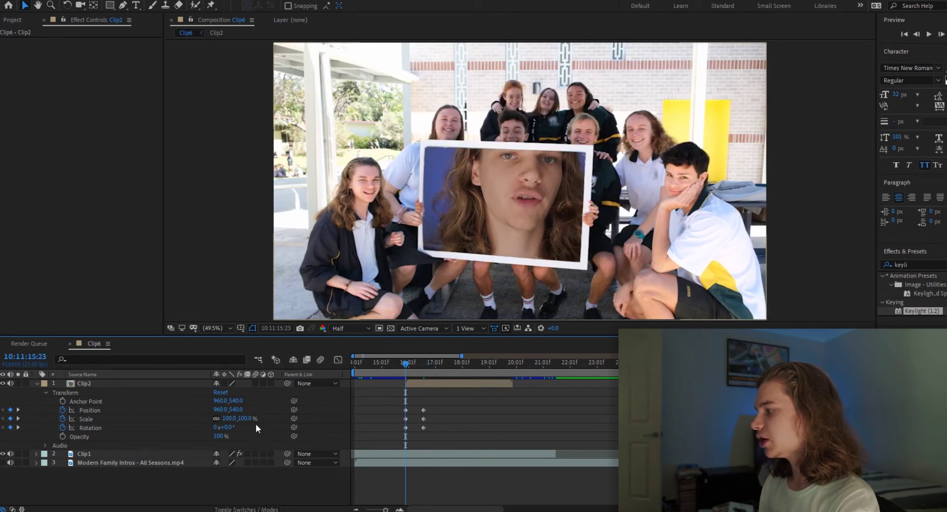
{"action": "left_click_drag", "start_coordinate": [251, 420], "coordinate": [276, 408]}
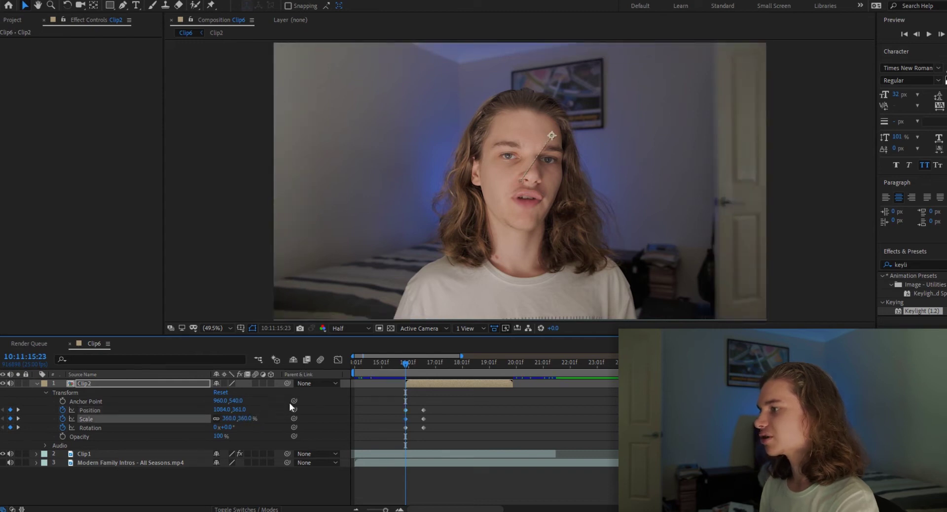
{"action": "key", "text": "Page_Up"}
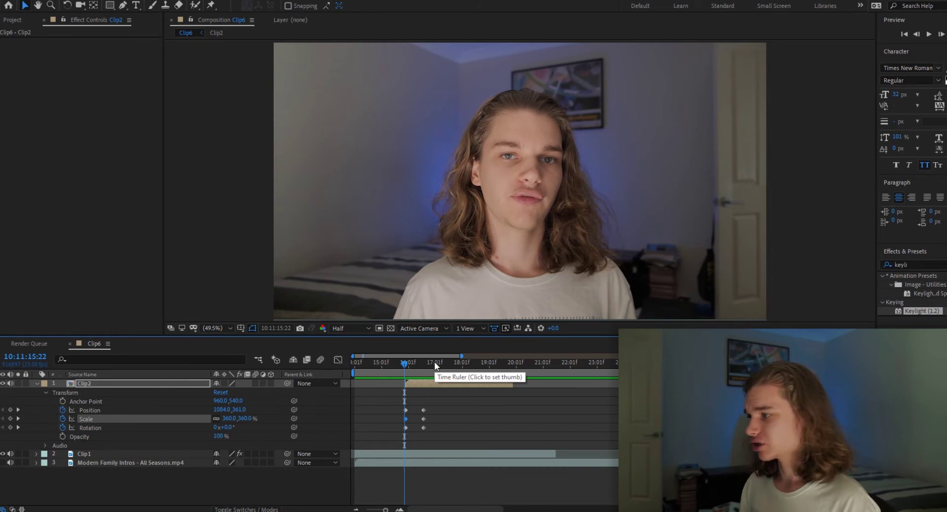
{"action": "key", "text": "space"}
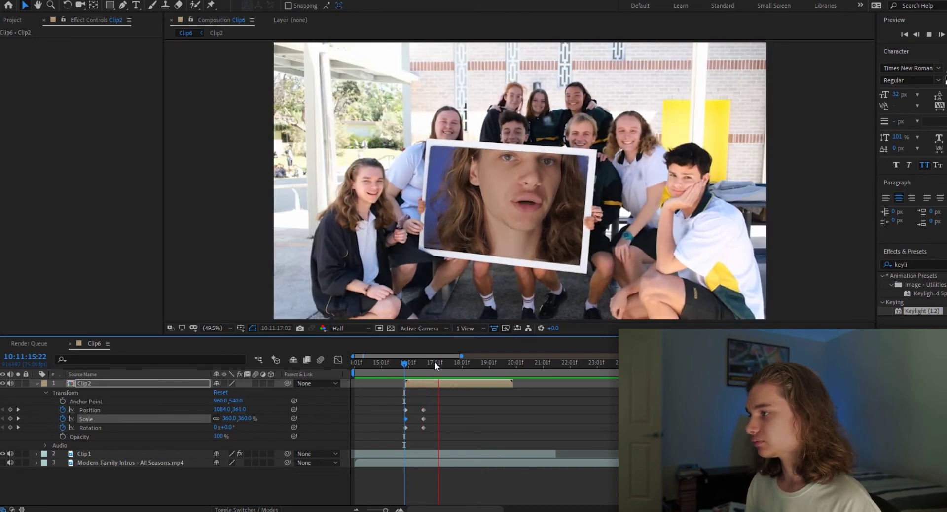
{"action": "key", "text": "space"}
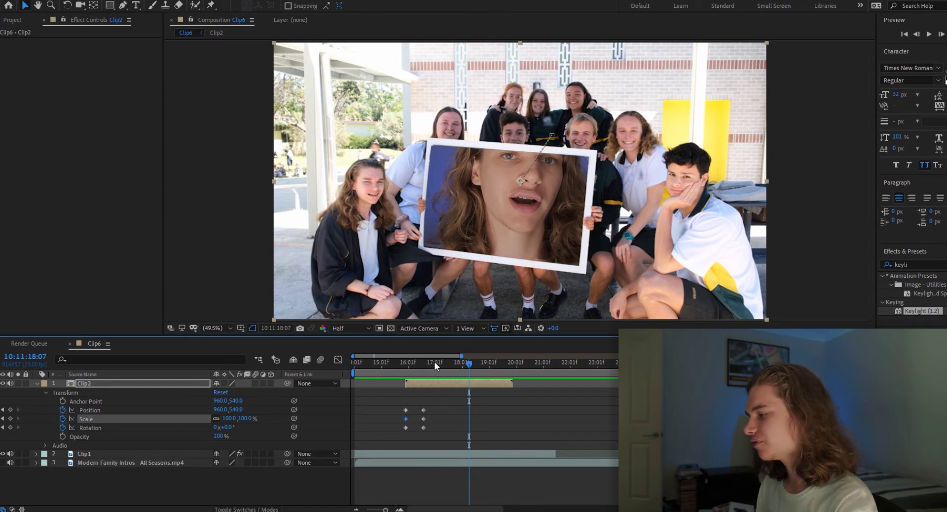
Shift the Clip2 and Modern Family reference layers together in time so that Clip2 starts at 10:11:19:18
{"action": "left_click", "coordinate": [38, 384]}
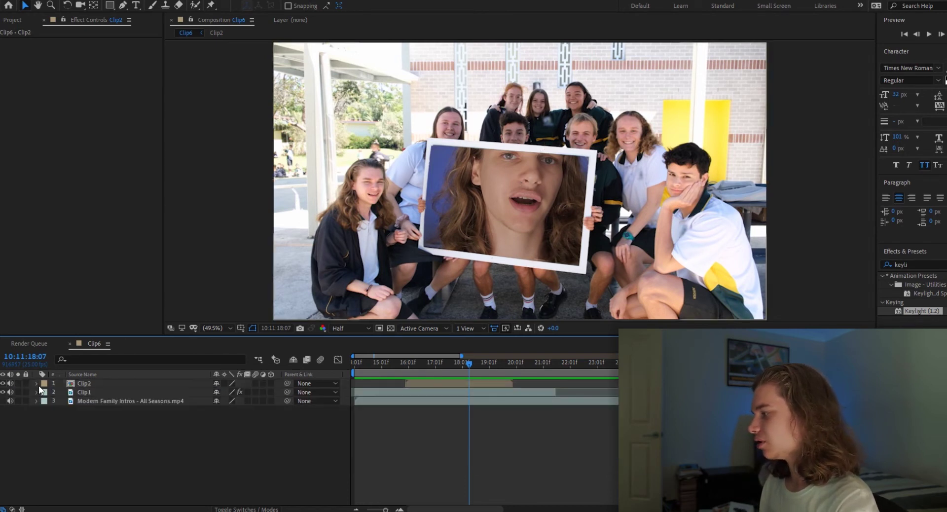
{"action": "left_click", "coordinate": [70, 383]}
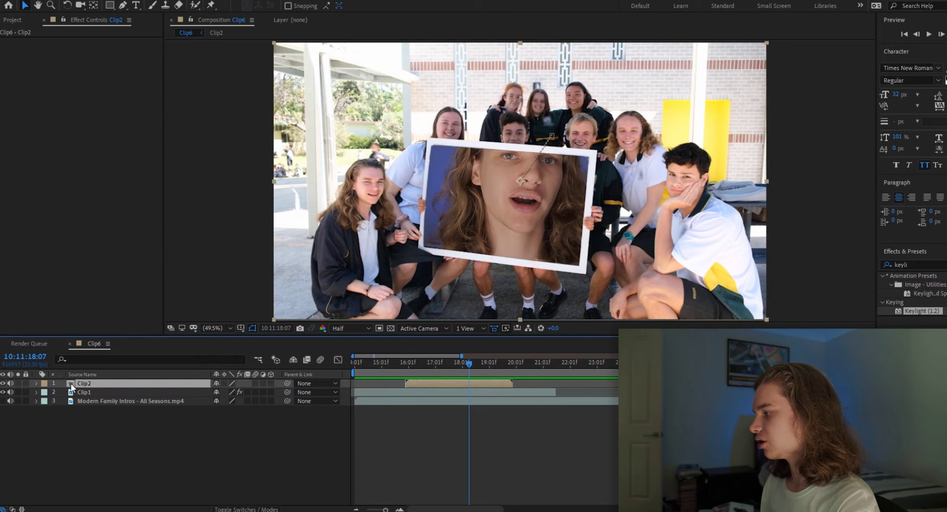
{"action": "left_click", "coordinate": [100, 402], "text": "ctrl"}
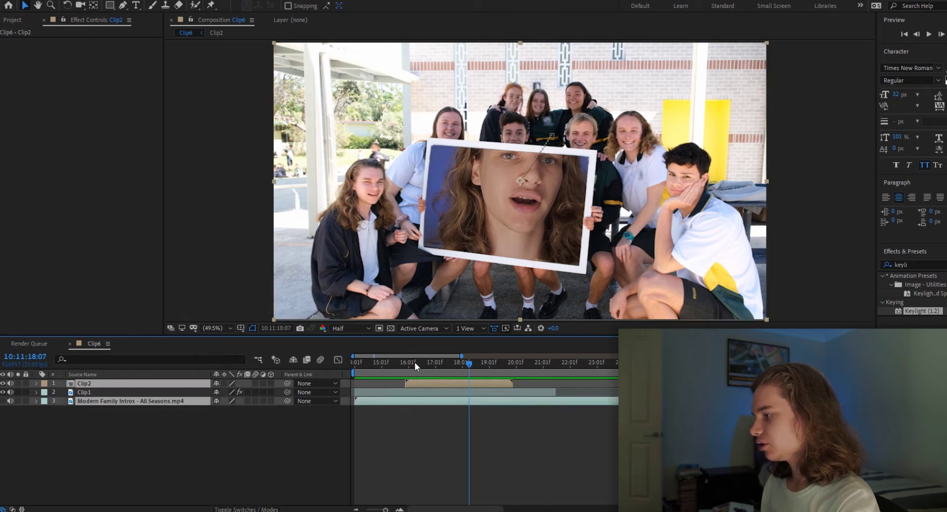
{"action": "left_click_drag", "start_coordinate": [414, 362], "coordinate": [506, 348]}
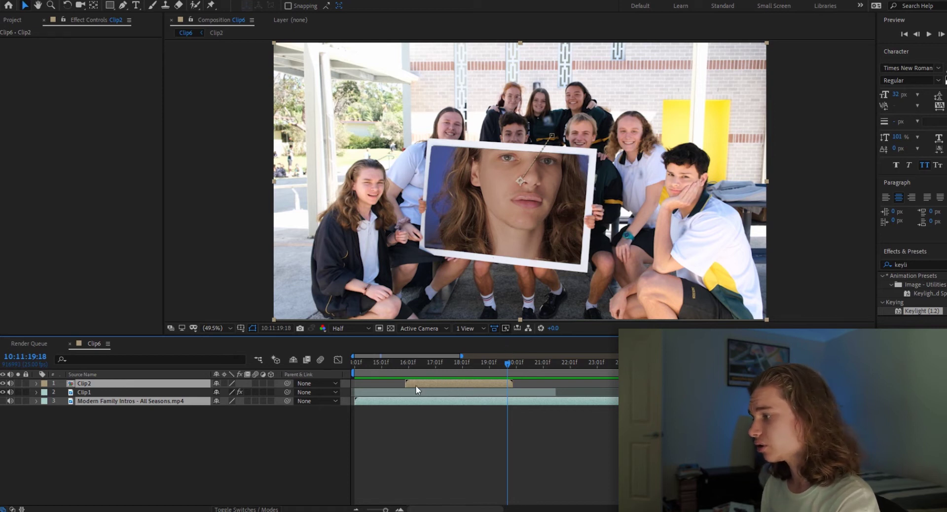
{"action": "left_click_drag", "start_coordinate": [413, 383], "coordinate": [515, 379]}
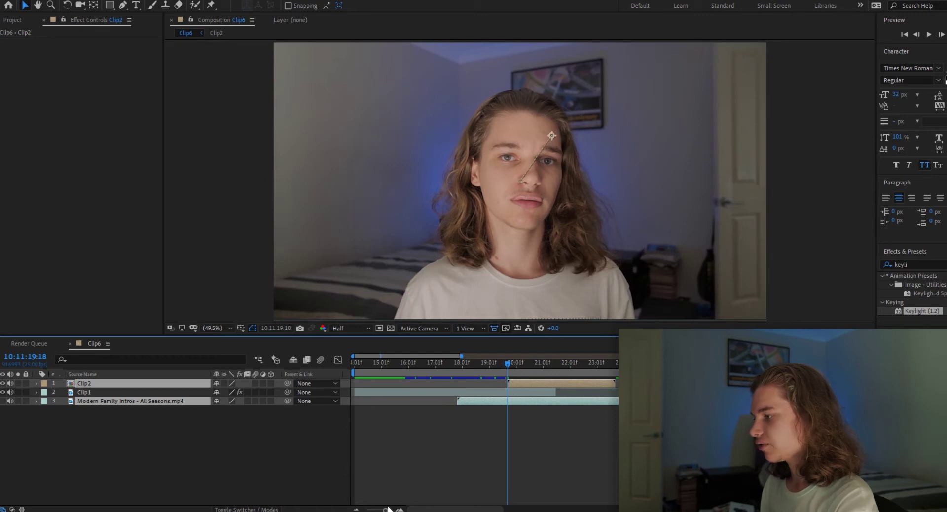
Play back the composition to check the timing of the cut from Clip1 into Clip2
{"action": "key", "text": "semicolon"}
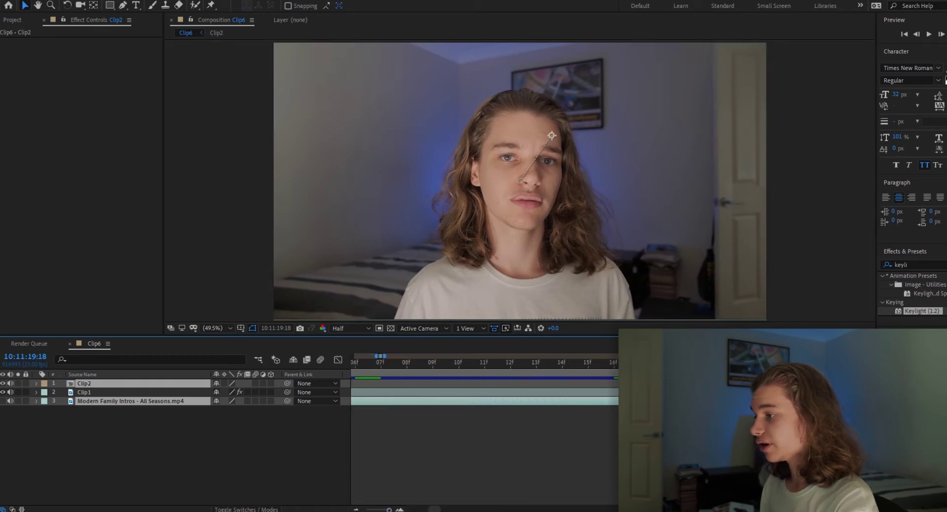
{"action": "key", "text": "Page_Up"}
{"action": "key", "text": "semicolon"}
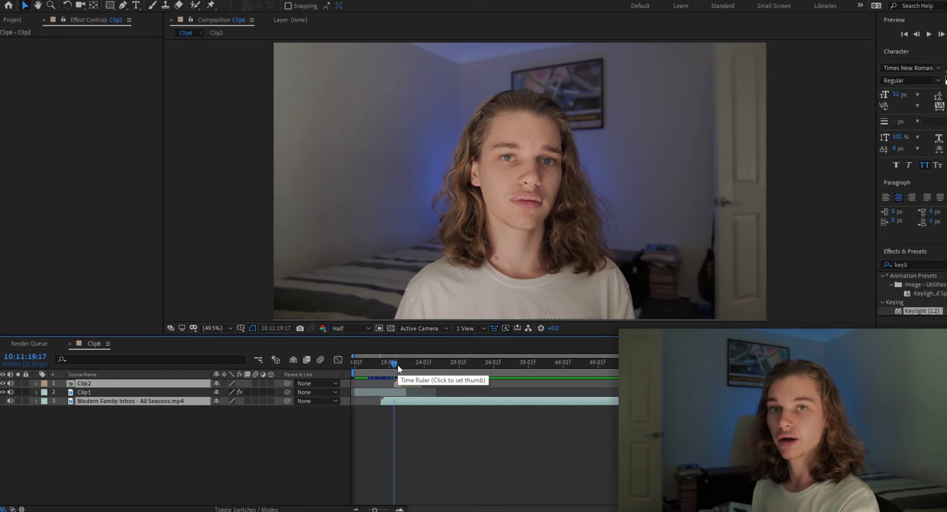
{"action": "key", "text": "space"}
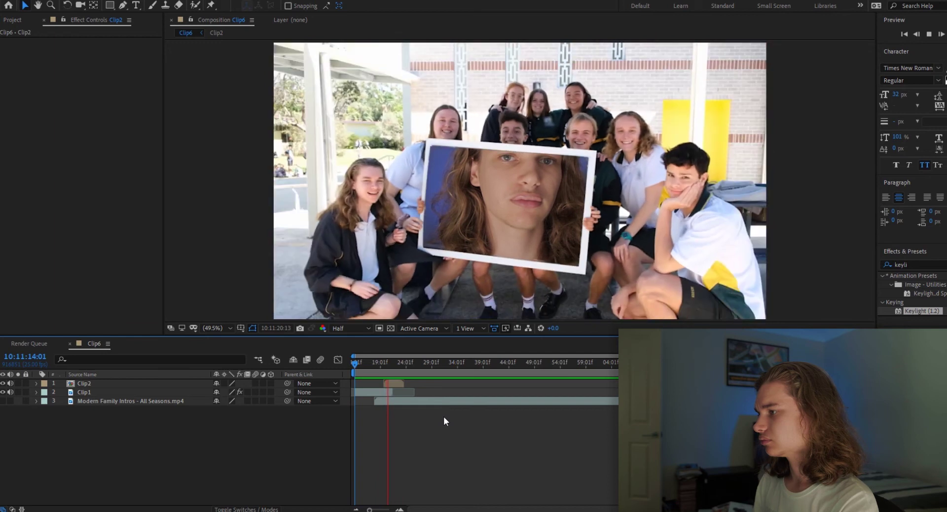
{"action": "key", "text": "space"}
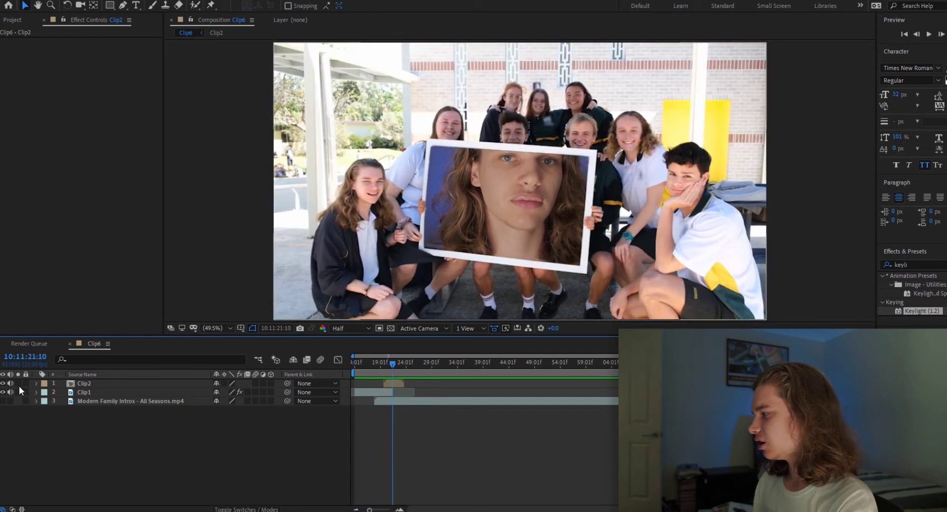
Move the Clip2 and reference layers slightly later together so that Clip2 starts at about 10:11:20:01
{"action": "left_click", "coordinate": [386, 363]}
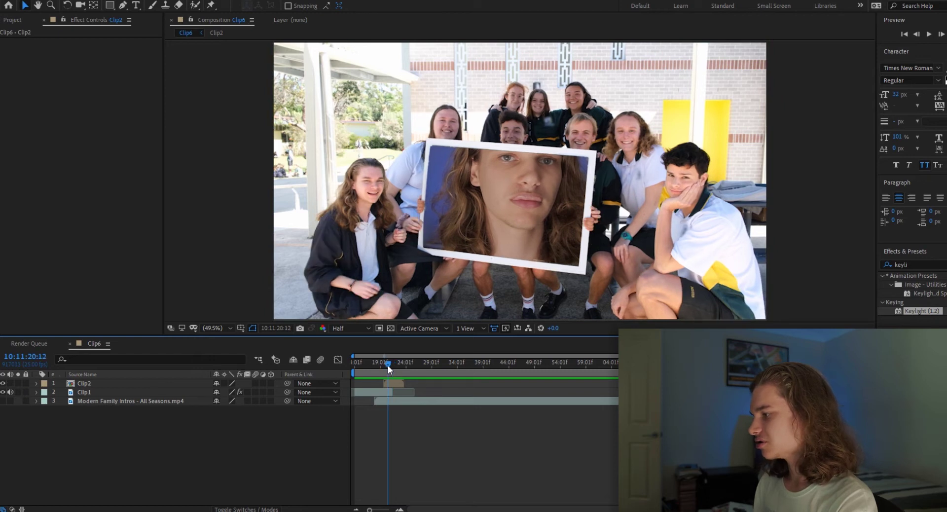
{"action": "left_click_drag", "start_coordinate": [369, 510], "coordinate": [386, 510]}
{"action": "left_click", "coordinate": [633, 384]}
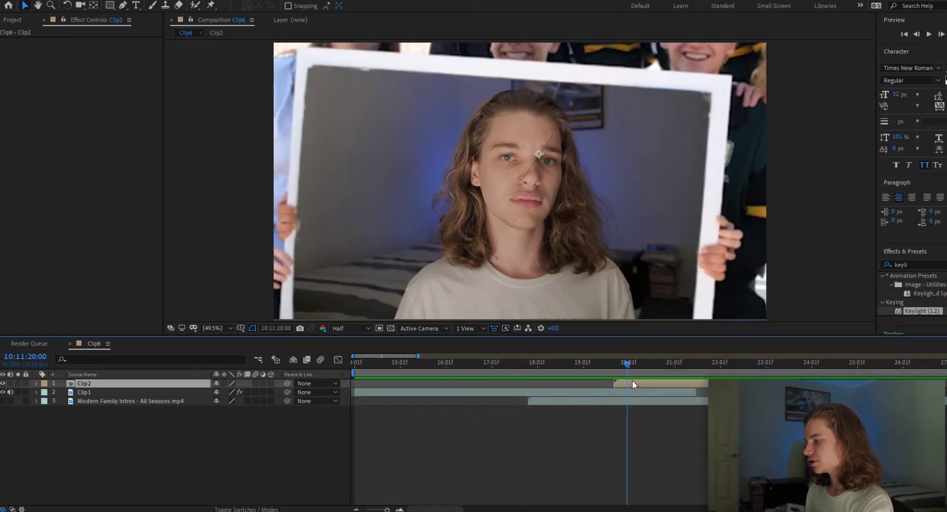
{"action": "left_click", "coordinate": [563, 401], "text": "shift"}
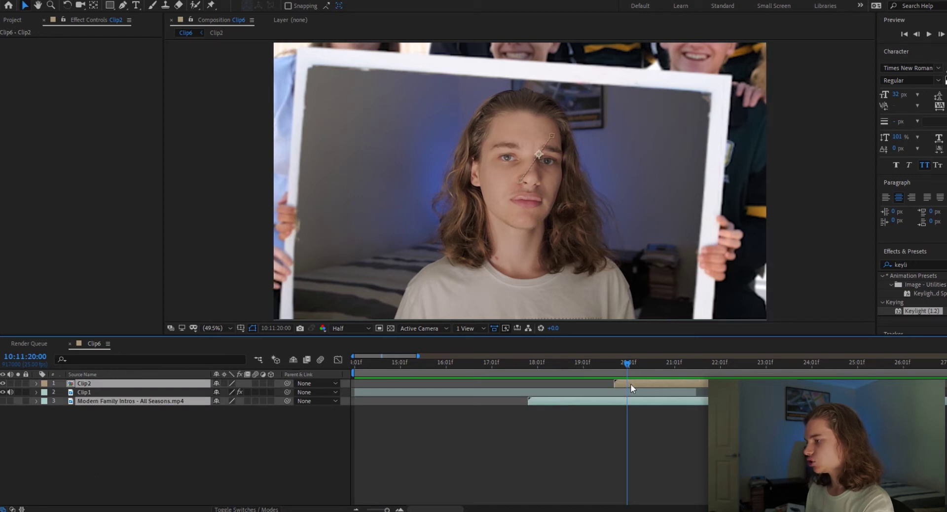
{"action": "left_click_drag", "start_coordinate": [630, 384], "coordinate": [529, 377]}
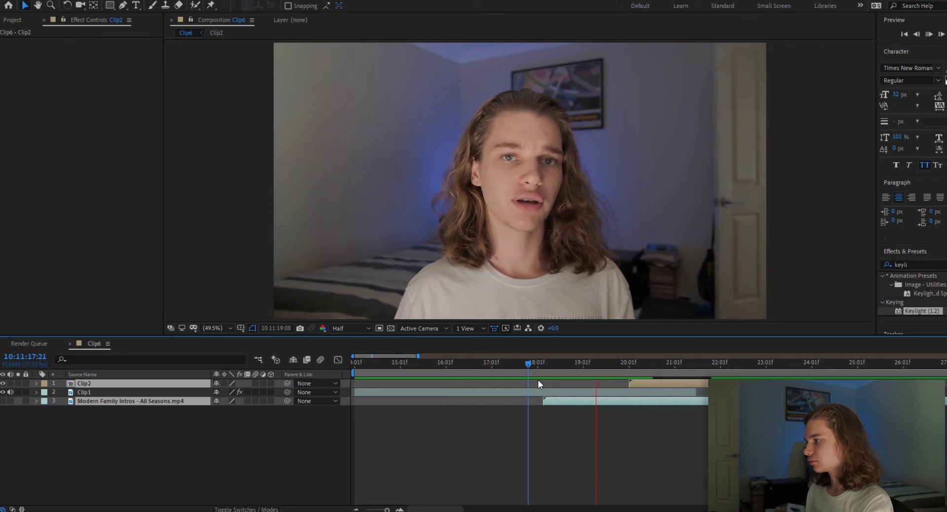
Replay the retimed transition from shortly before the end of Clip1's visible part into Clip2
{"action": "key", "text": "space"}
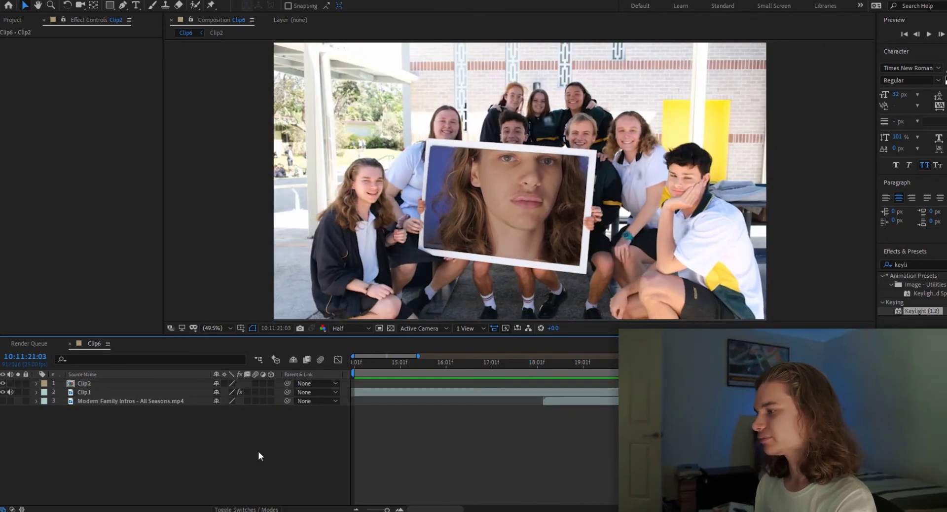
{"action": "left_click", "coordinate": [531, 364]}
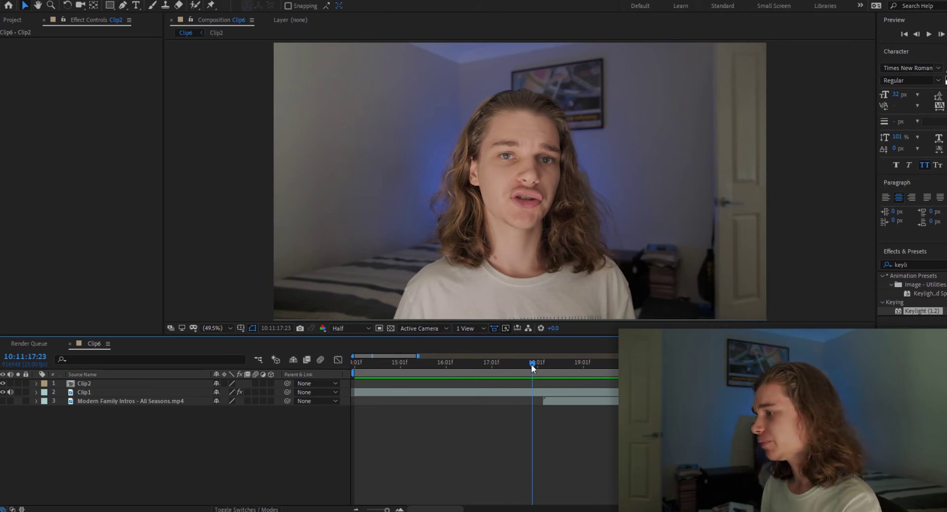
{"action": "left_click_drag", "start_coordinate": [532, 364], "coordinate": [541, 365]}
{"action": "key", "text": "space"}
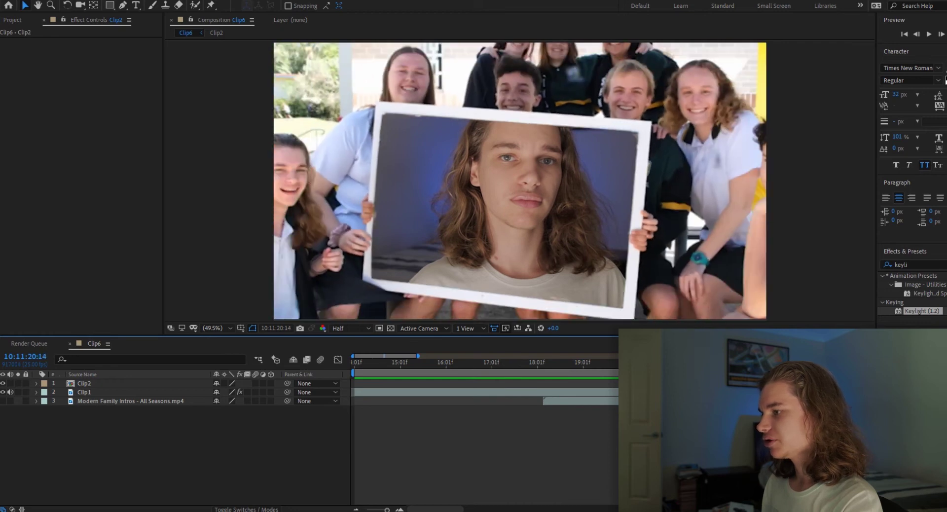
Turn on motion blur for the Clip2 layer and enable it for the whole composition
{"action": "left_click", "coordinate": [83, 383]}
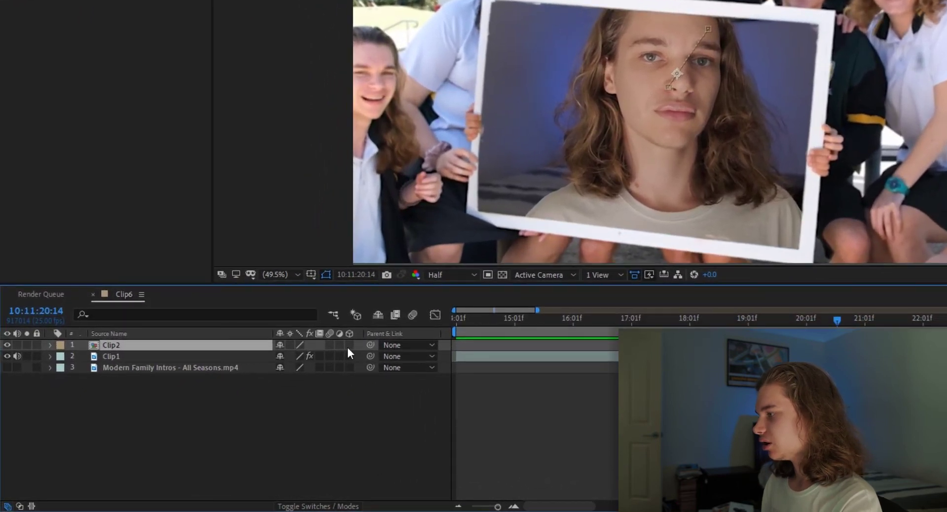
{"action": "left_click", "coordinate": [336, 507]}
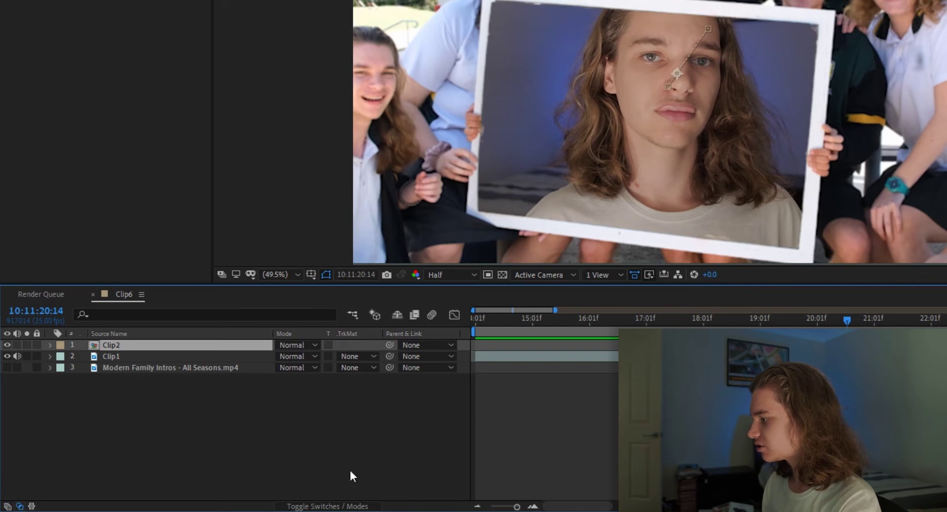
{"action": "left_click", "coordinate": [336, 507]}
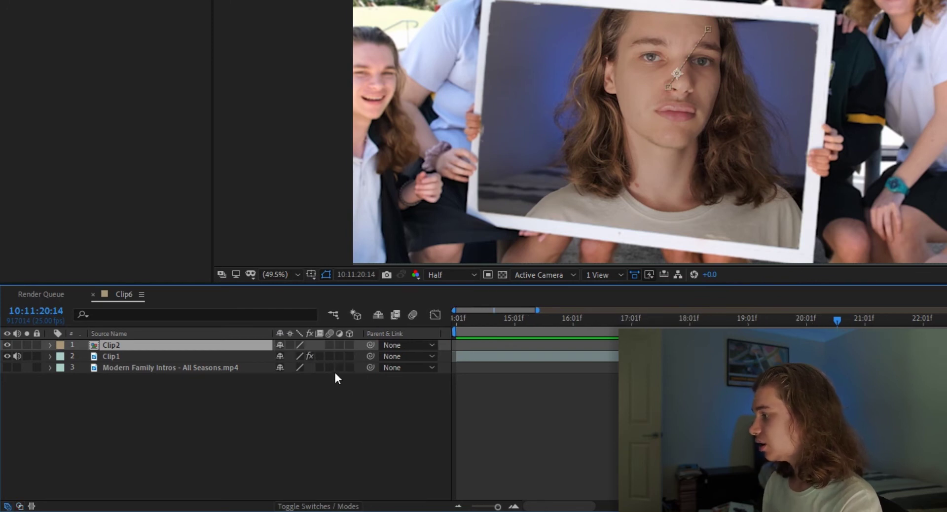
{"action": "left_click", "coordinate": [330, 345]}
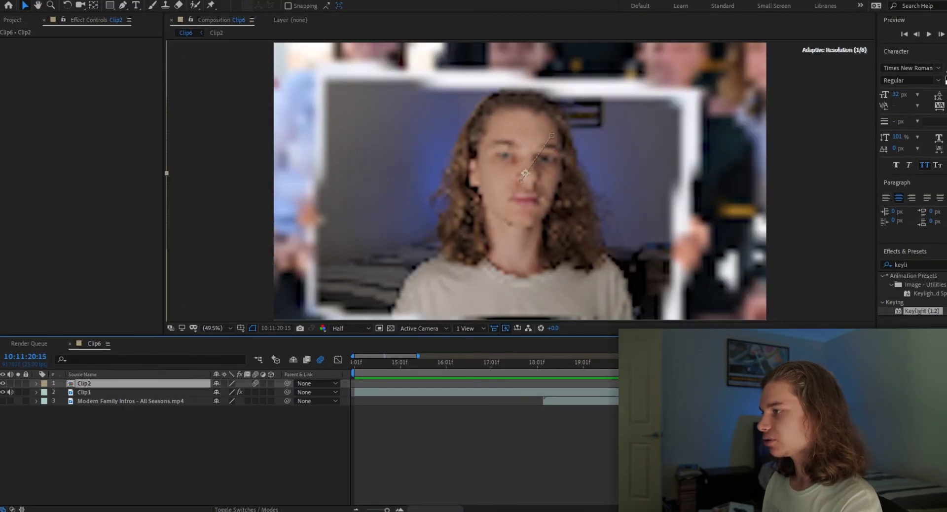
Step through and play back the Clip2 zoom-out to examine its motion blur
{"action": "key", "text": "Page_Down"}
{"action": "key", "text": "Page_Down"}
{"action": "key", "text": "Page_Down"}
{"action": "key", "text": "Page_Down"}
{"action": "key", "text": "Page_Down"}
{"action": "key", "text": "Page_Down"}
{"action": "key", "text": "Page_Down"}
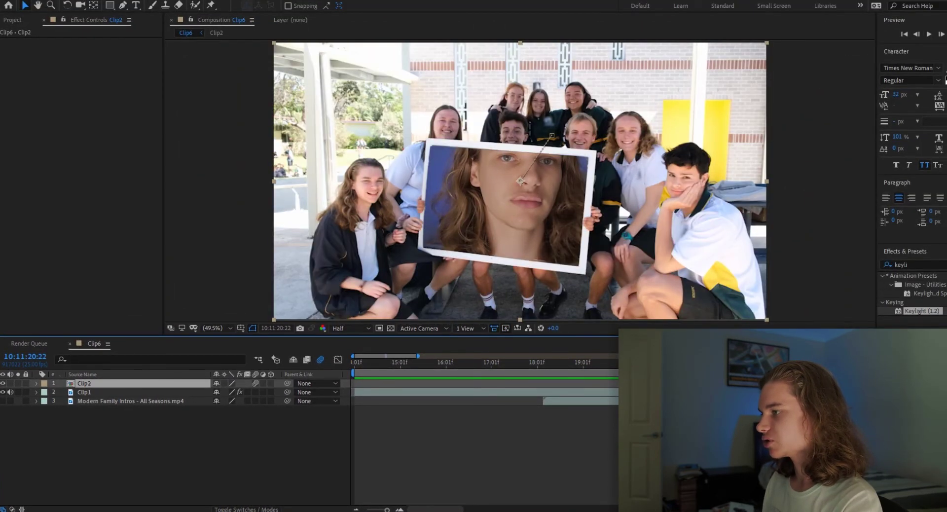
{"action": "key", "text": "space"}
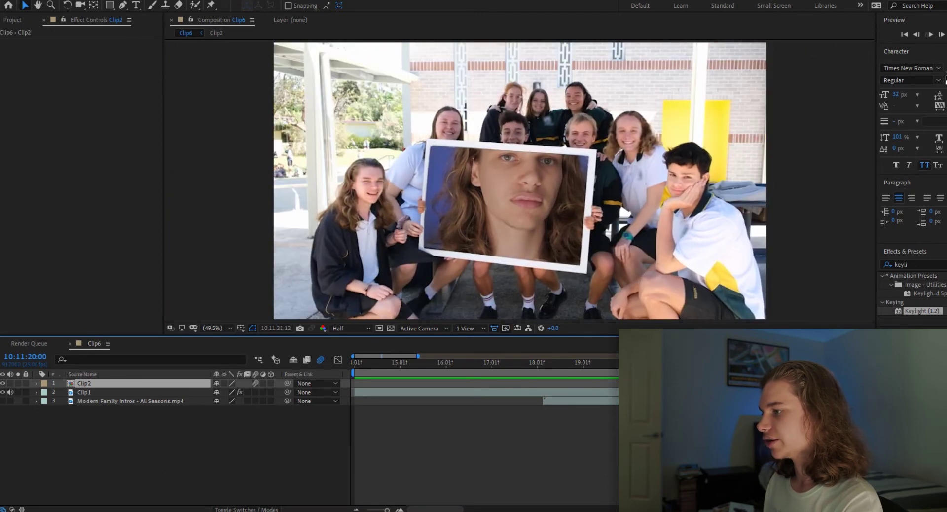
{"action": "key", "text": "space"}
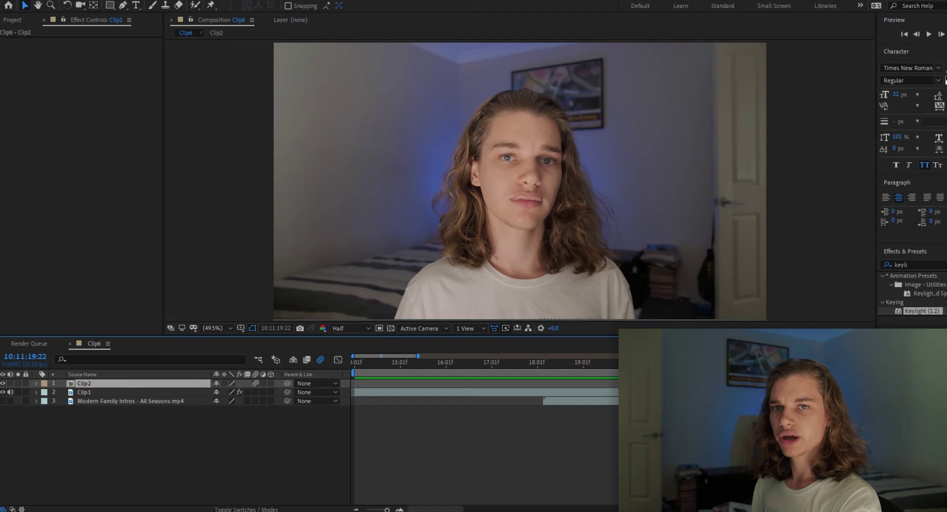
{"action": "key", "text": "space"}
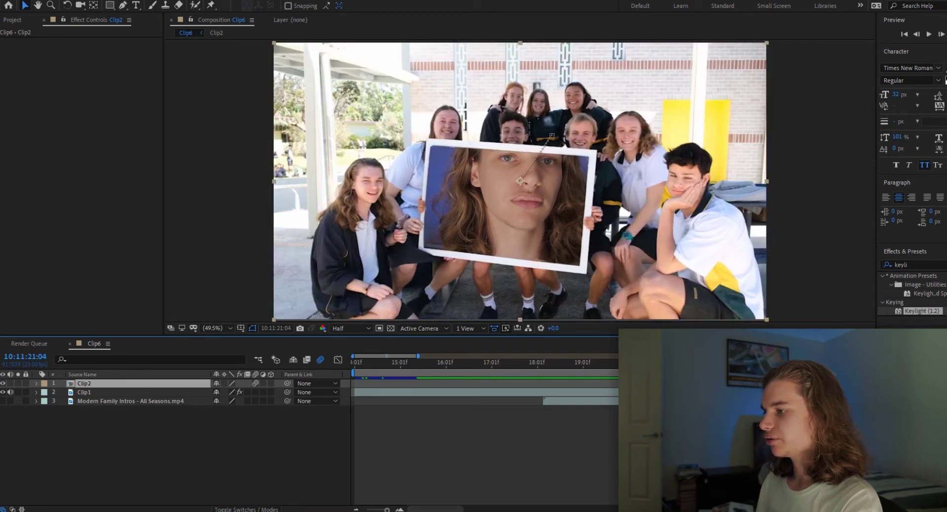
{"action": "key", "text": "space"}
Move the current time back to 10:11:20:01, where the Clip2 layer begins
{"action": "key", "text": "Page_Up"}
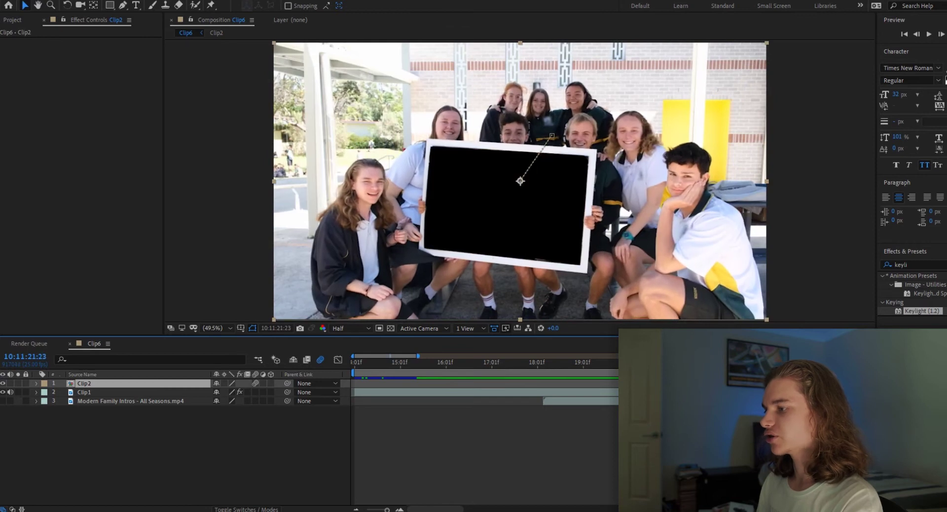
{"action": "key", "text": "Page_Up"}
{"action": "key", "text": "Page_Up"}
{"action": "key", "text": "Page_Up"}
{"action": "key", "text": "Page_Up"}
{"action": "key", "text": "Page_Up"}
{"action": "key", "text": "Page_Up"}
{"action": "key", "text": "Page_Up"}
{"action": "key", "text": "Page_Up"}
{"action": "key", "text": "Page_Up"}
{"action": "key", "text": "Page_Up"}
{"action": "key", "text": "Page_Up"}
{"action": "key", "text": "Page_Up"}
{"action": "key", "text": "Page_Up"}
{"action": "key", "text": "Page_Up"}
{"action": "key", "text": "Page_Up"}
{"action": "key", "text": "Page_Up"}
{"action": "key", "text": "Page_Up"}
{"action": "key", "text": "Page_Up"}
{"action": "key", "text": "Page_Up"}
{"action": "key", "text": "Page_Up"}
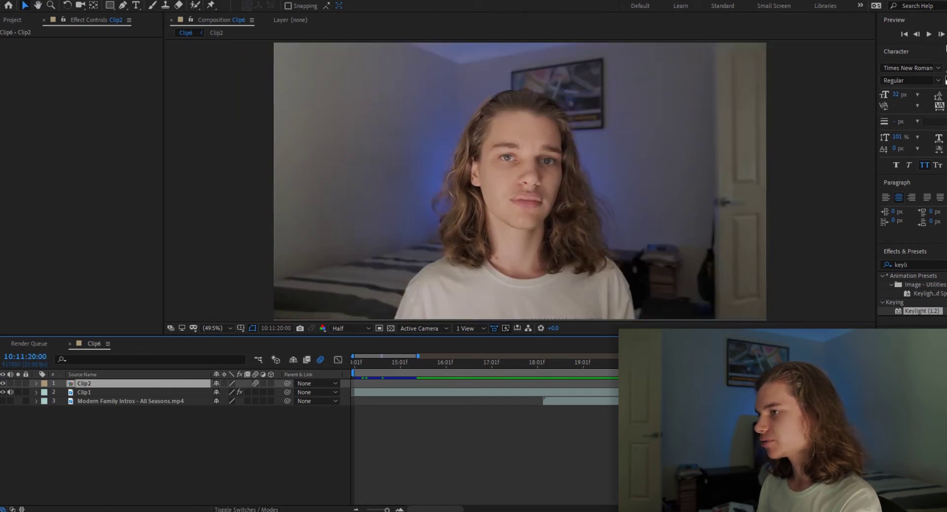
{"action": "left_click", "coordinate": [941, 34]}
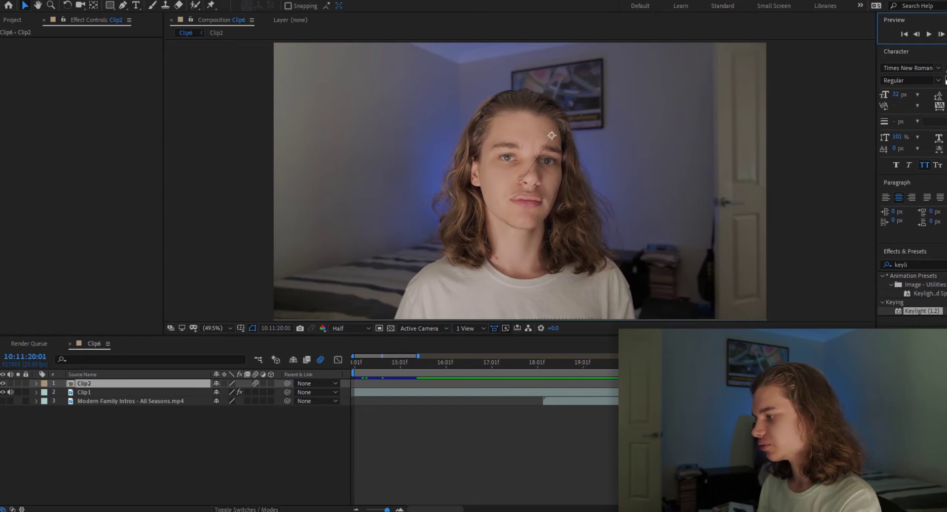
Split the Clip1 layer at 10:11:20:01, where the Clip2 layer begins
{"action": "key", "text": "equal"}
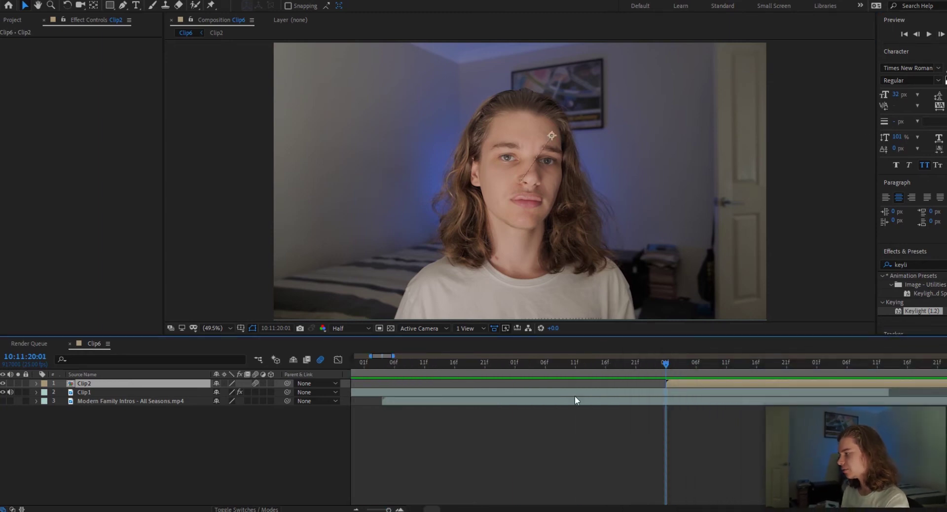
{"action": "left_click", "coordinate": [180, 398]}
{"action": "left_click", "coordinate": [177, 395]}
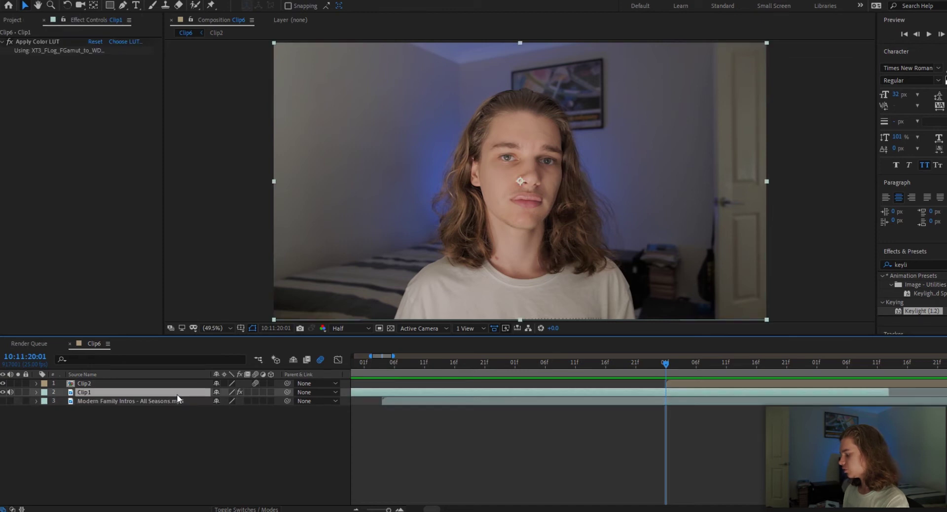
{"action": "key", "text": "ctrl+shift+d"}
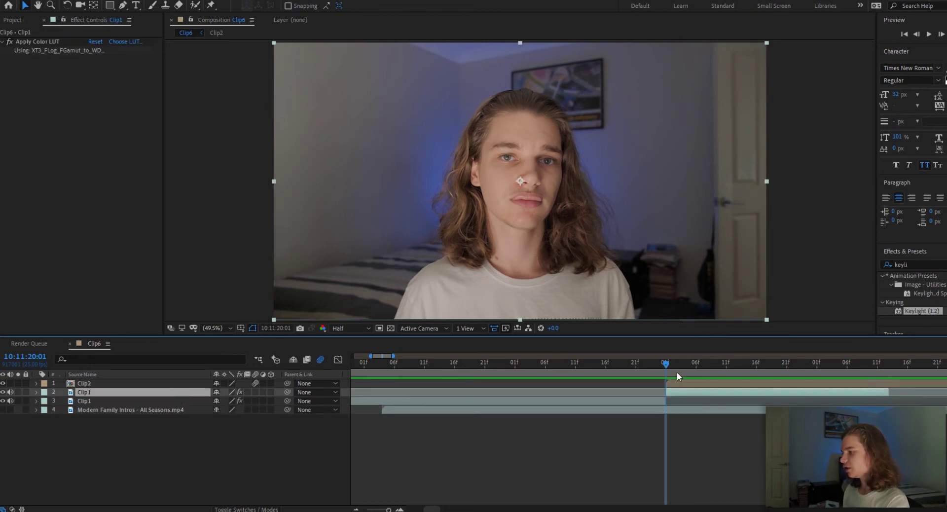
Freeze the frame of the second Clip1 segment, then collapse that layer's properties
{"action": "right_click", "coordinate": [676, 391]}
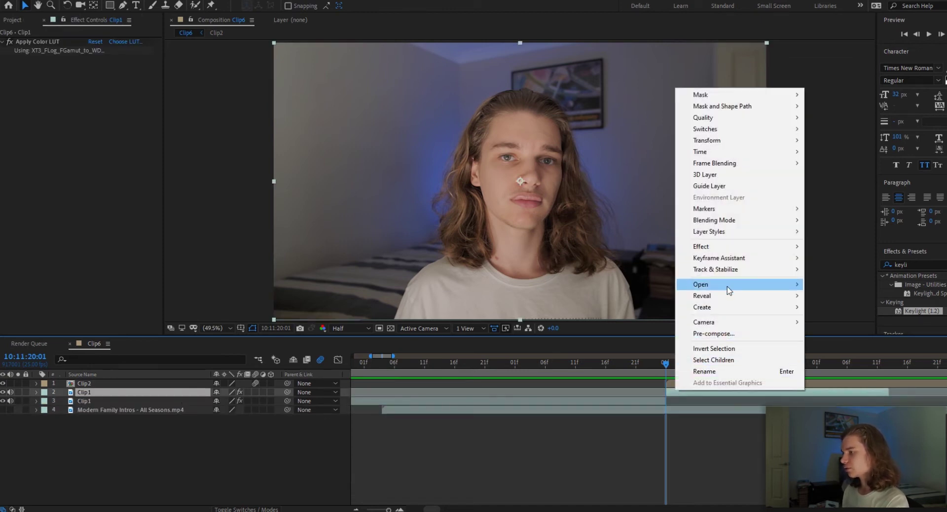
{"action": "mouse_move", "coordinate": [729, 278]}
{"action": "mouse_move", "coordinate": [723, 154]}
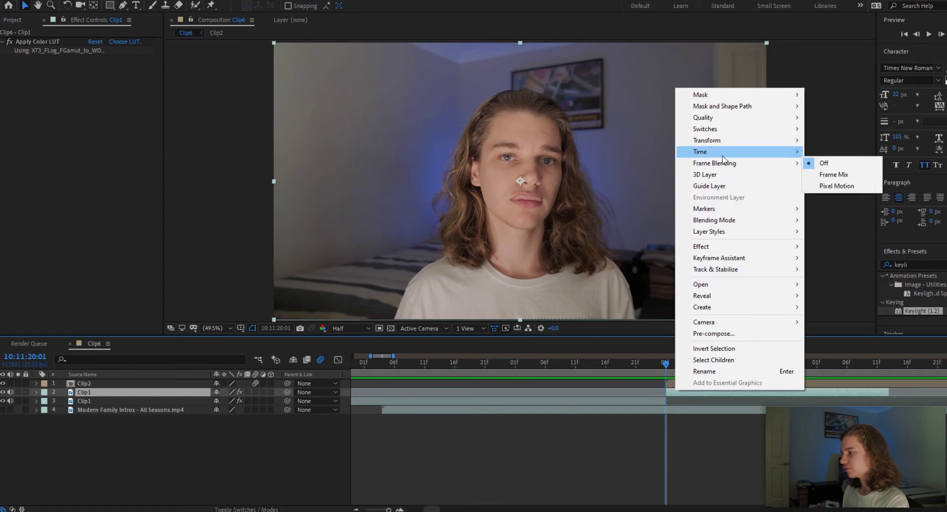
{"action": "left_click", "coordinate": [865, 186]}
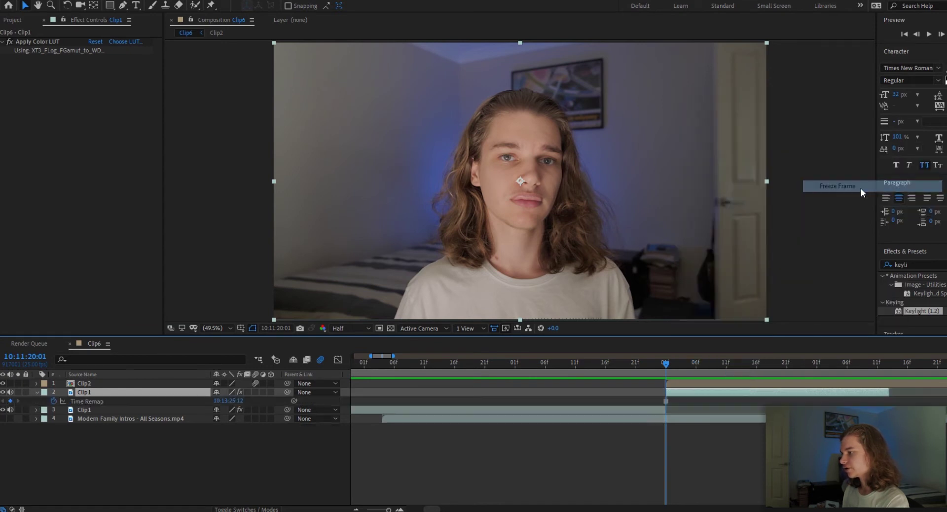
{"action": "left_click", "coordinate": [36, 392]}
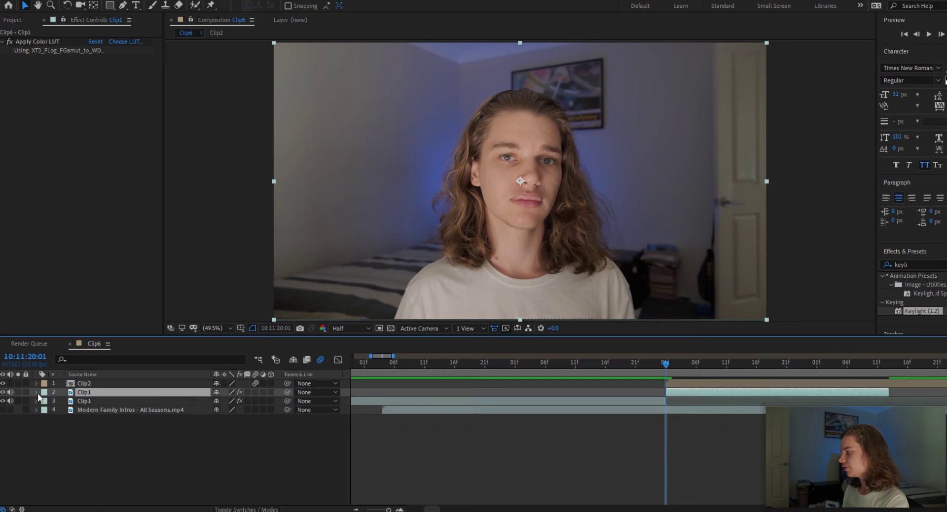
Play back the transition over the frozen Clip1 segment and return to the start of Clip2
{"action": "mouse_move", "coordinate": [653, 372]}
{"action": "left_mouse_down"}
{"action": "mouse_move", "coordinate": [779, 367]}
{"action": "mouse_move", "coordinate": [659, 374]}
{"action": "left_mouse_up"}
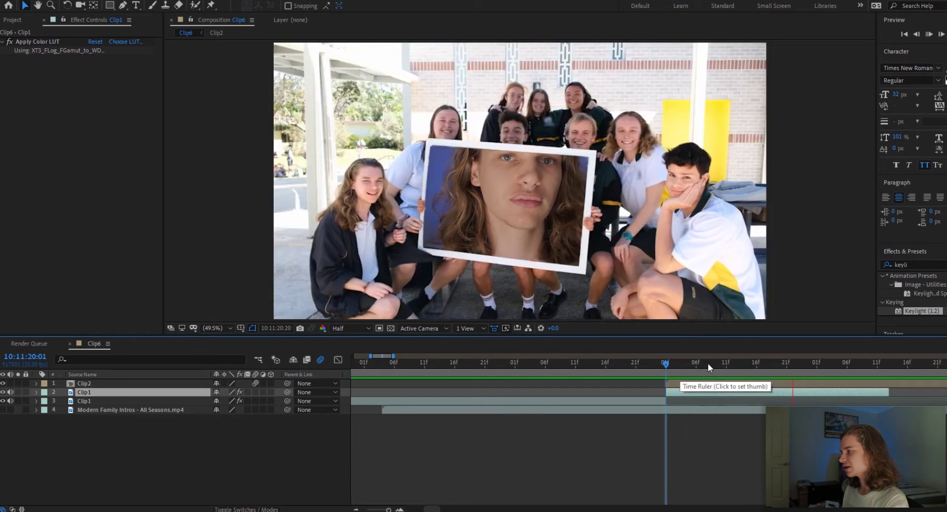
{"action": "key", "text": "minus"}
{"action": "left_click", "coordinate": [444, 368]}
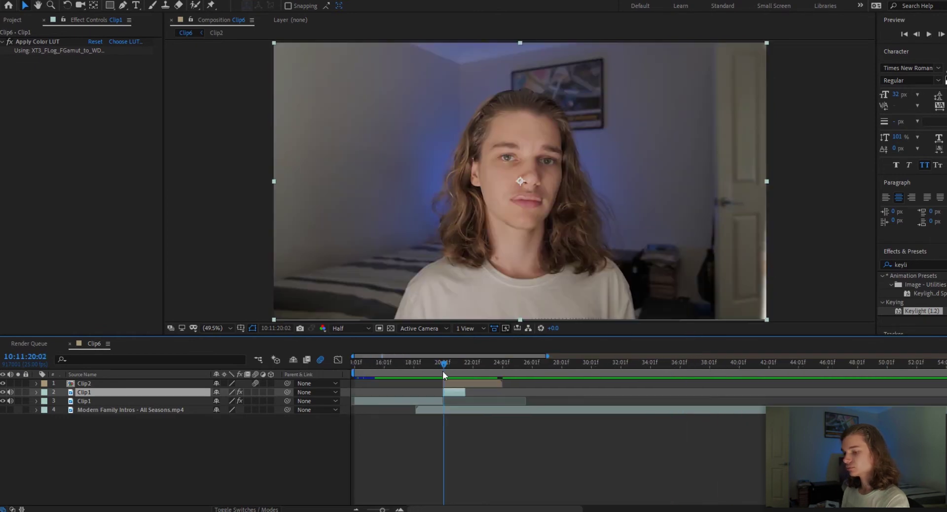
Show the transform properties of Clip2 and the frozen Clip1 segment, and start the segment's Position, Scale and Rotation keyframes at 10:11:20:01
{"action": "left_click", "coordinate": [139, 383]}
{"action": "left_click", "coordinate": [35, 383]}
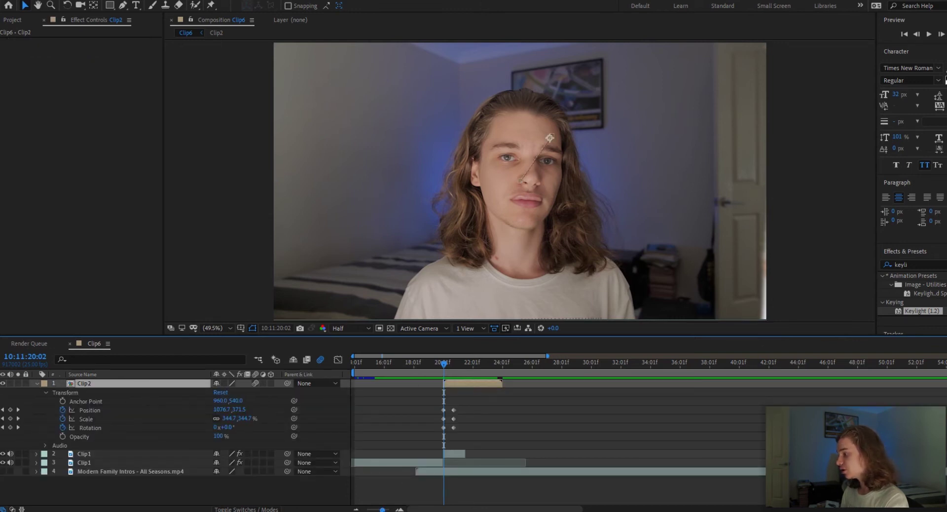
{"action": "key", "text": "equal"}
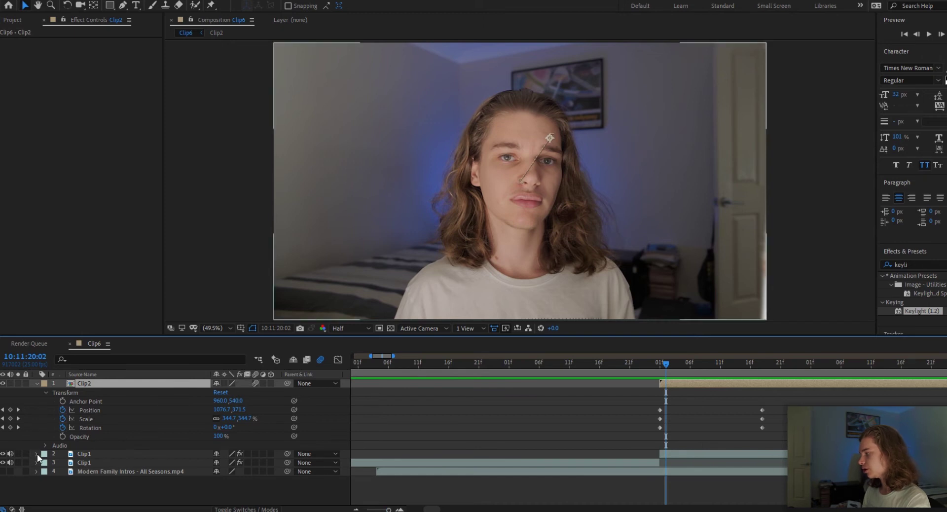
{"action": "left_click", "coordinate": [37, 454]}
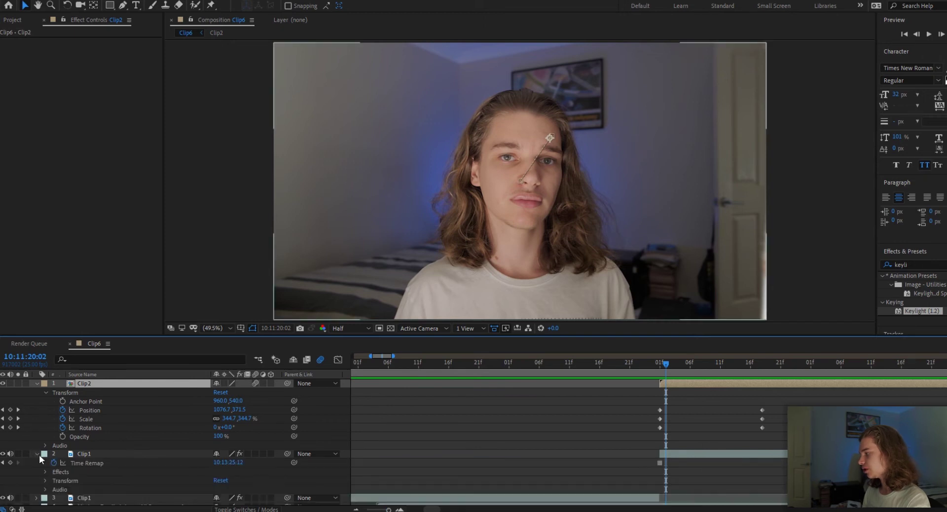
{"action": "left_click", "coordinate": [45, 480]}
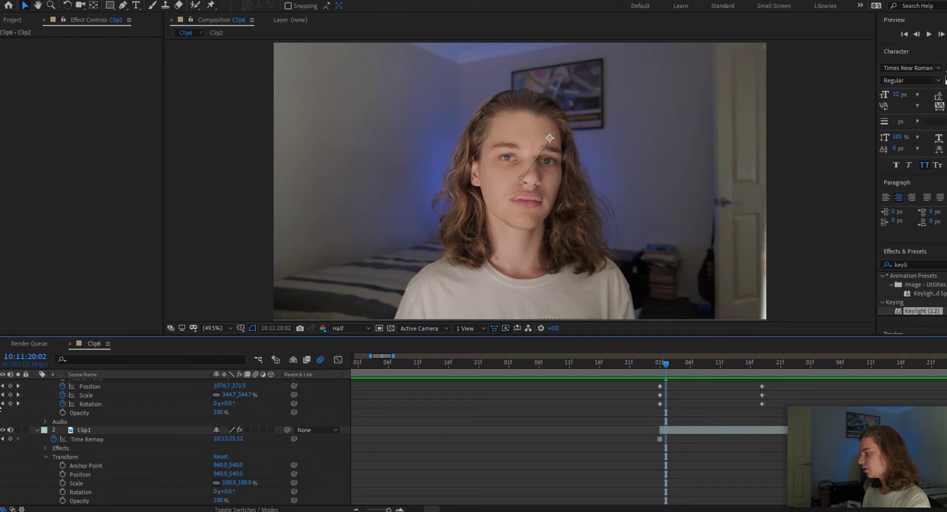
{"action": "left_click", "coordinate": [3, 404]}
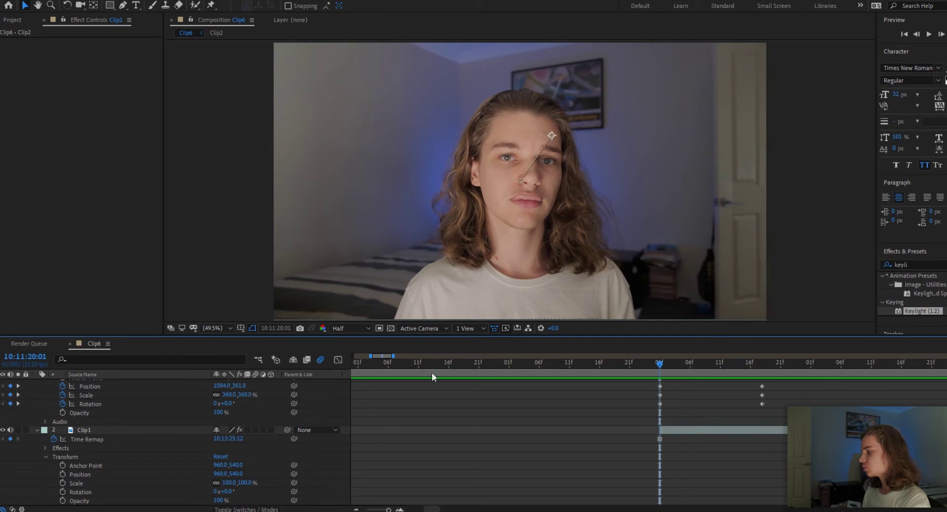
{"action": "left_click", "coordinate": [62, 475]}
{"action": "left_click", "coordinate": [63, 483]}
{"action": "left_click", "coordinate": [62, 492]}
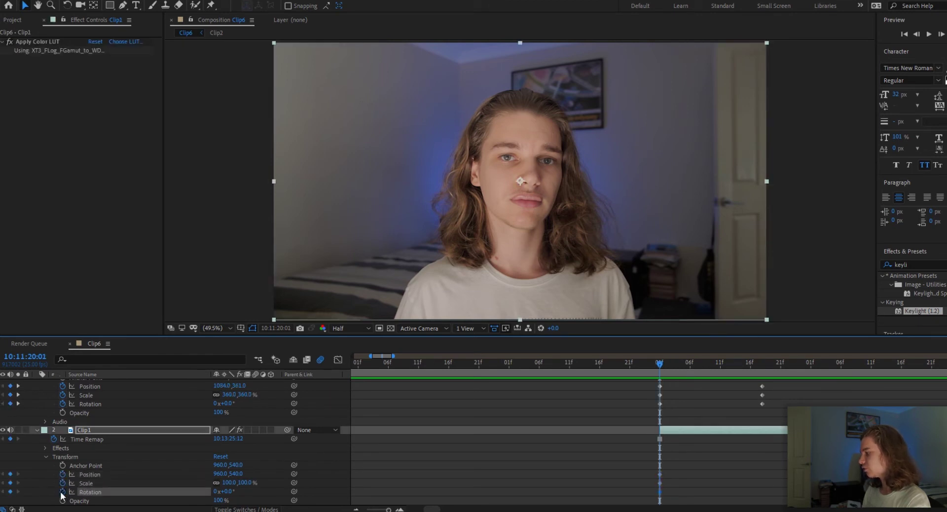
At Clip2's last keyframe, 10:11:20:18, fit the frozen Clip1 into the held frame with keyframes: Position 905, 613, Scale 43%, Rotation 5°
{"action": "left_click", "coordinate": [18, 404]}
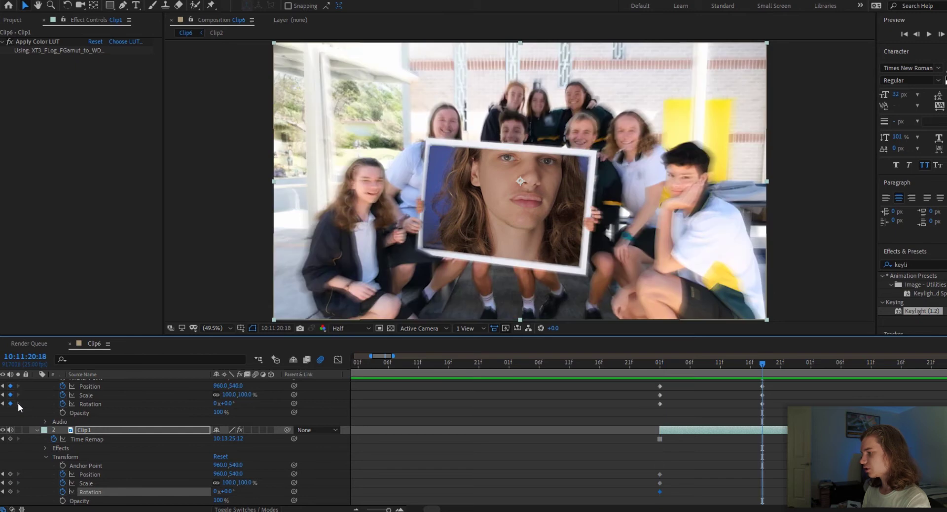
{"action": "left_click", "coordinate": [11, 474]}
{"action": "left_click", "coordinate": [10, 483]}
{"action": "left_click", "coordinate": [10, 492]}
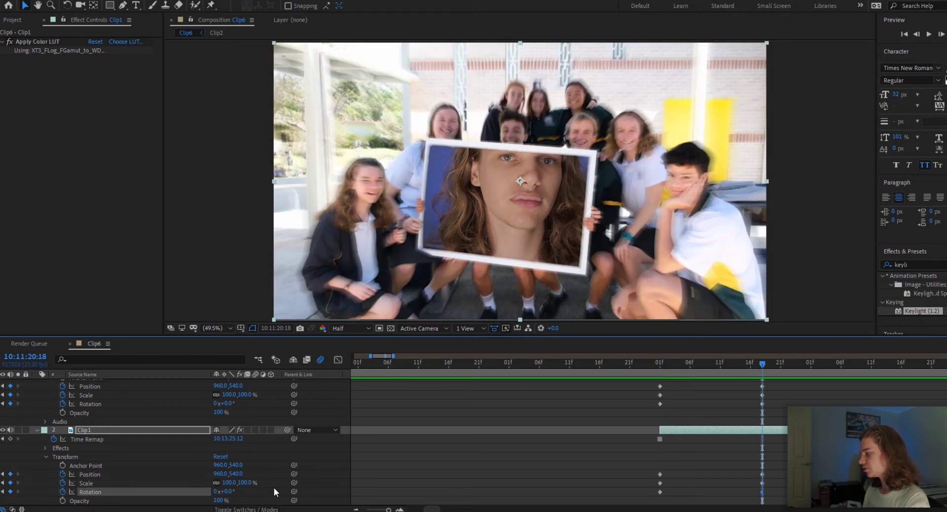
{"action": "left_click_drag", "start_coordinate": [254, 484], "coordinate": [292, 460]}
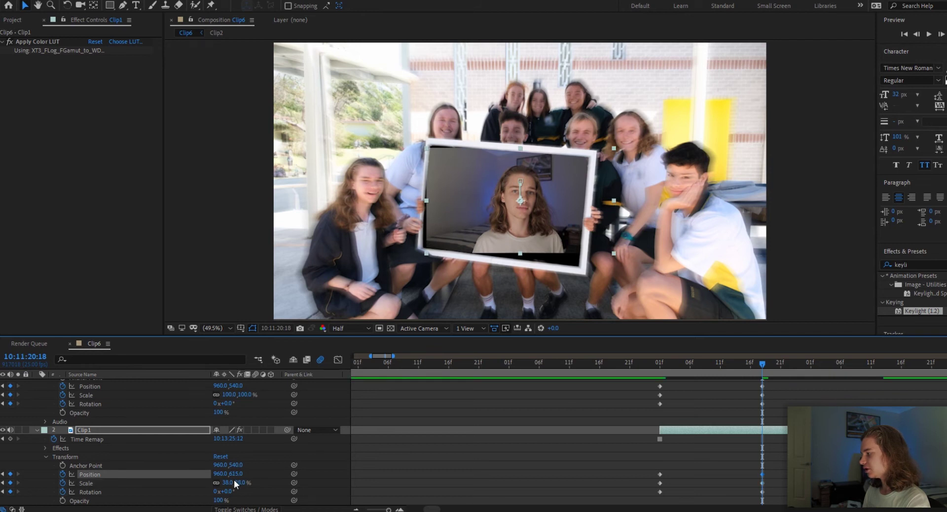
{"action": "left_click_drag", "start_coordinate": [225, 475], "coordinate": [250, 482]}
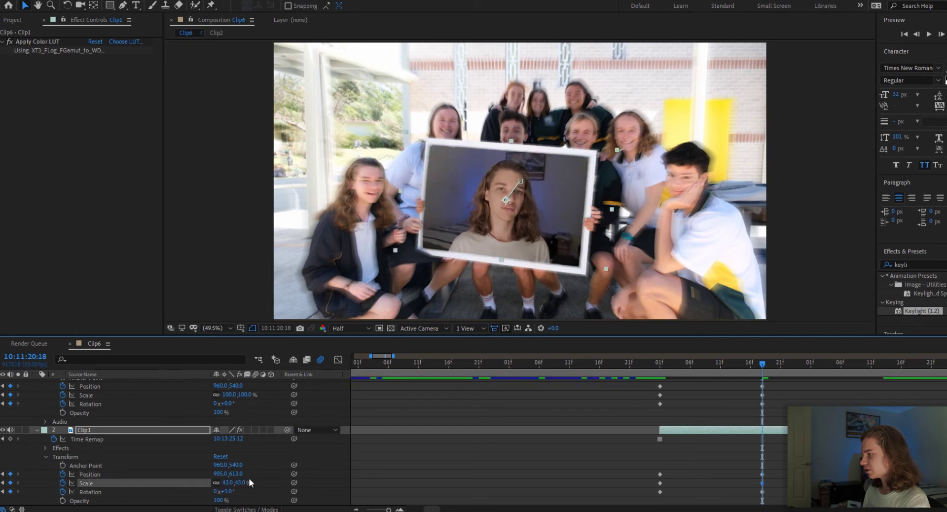
Play back the zoom-out to check how Clip1 follows the frame, then return to 10:11:20:01
{"action": "left_click_drag", "start_coordinate": [720, 365], "coordinate": [656, 384]}
{"action": "key", "text": "space"}
{"action": "key", "text": "space"}
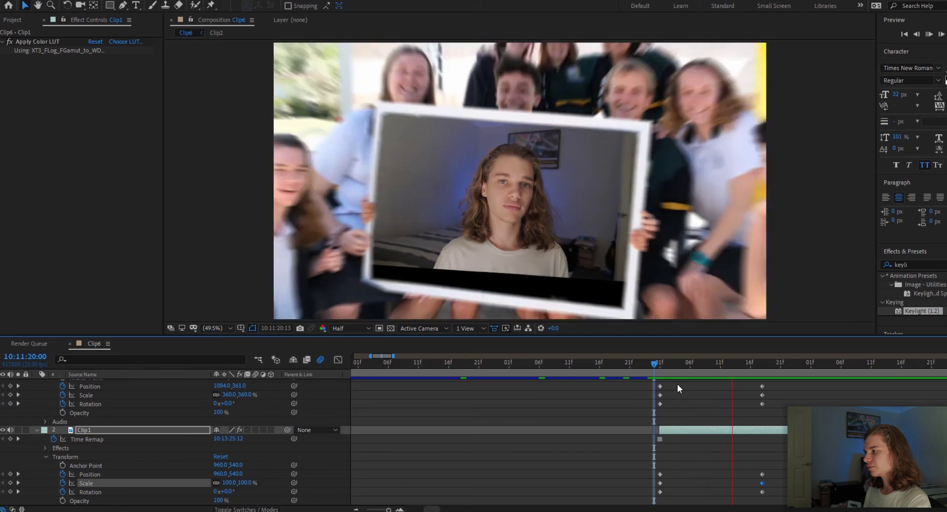
{"action": "left_click", "coordinate": [661, 369]}
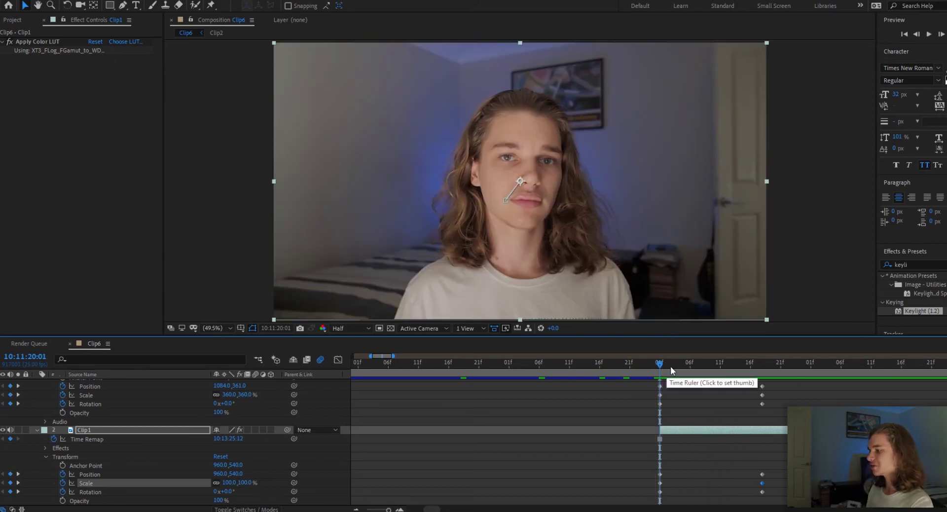
Keyframe the frozen Clip1's Position, Scale and Rotation at 10:11:20:03, raising Scale to 102.3% to fill the frame
{"action": "left_click_drag", "start_coordinate": [665, 366], "coordinate": [673, 365]}
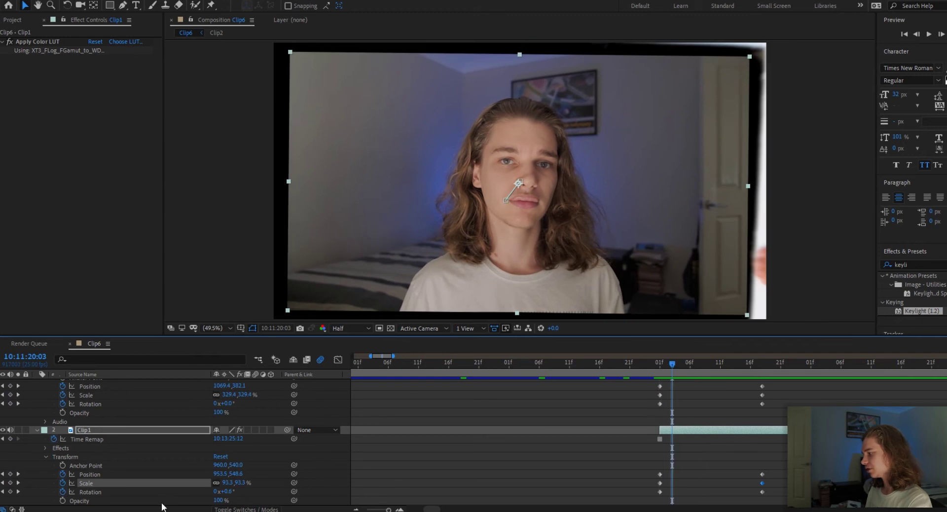
{"action": "left_click", "coordinate": [10, 474]}
{"action": "left_click", "coordinate": [11, 483]}
{"action": "left_click", "coordinate": [10, 492]}
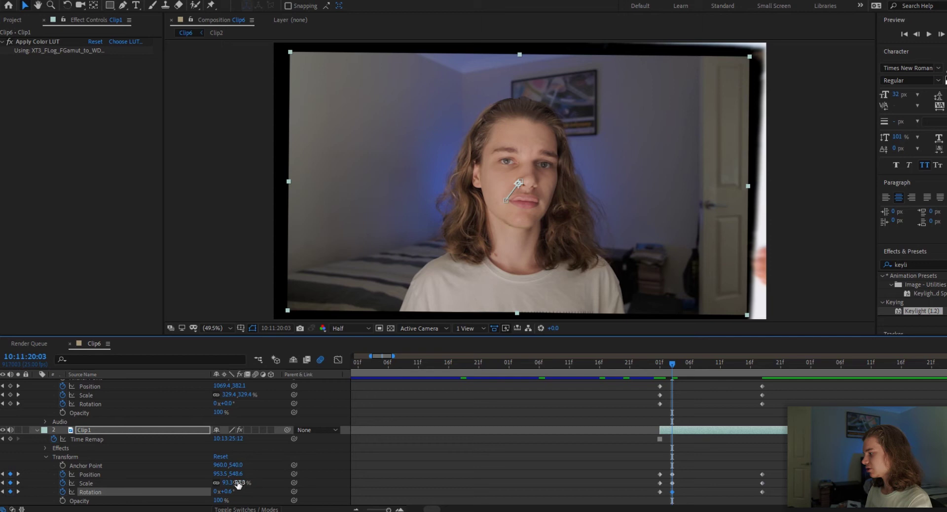
{"action": "left_click_drag", "start_coordinate": [239, 485], "coordinate": [243, 485]}
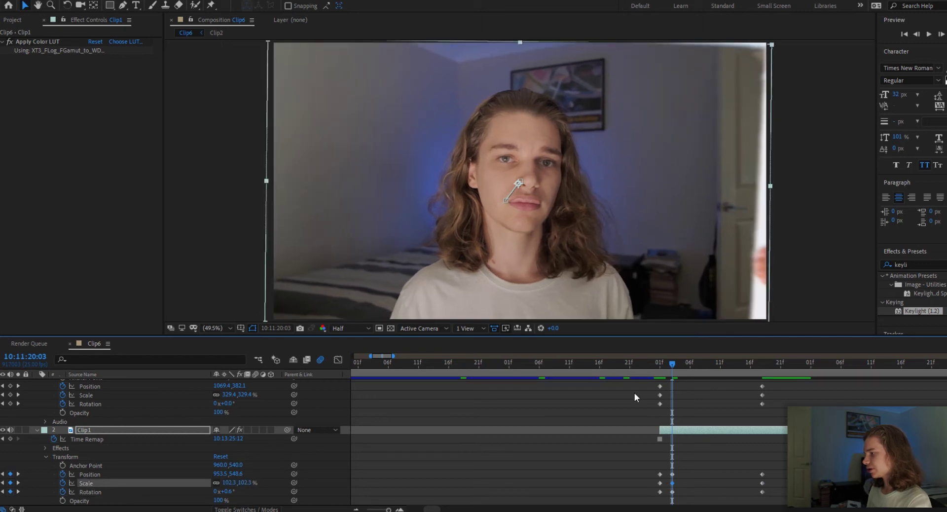
Keyframe the frozen Clip1's Position, Scale and Rotation at 10:11:20:06, with Position 943.8, 579.5 and Scale 101.4%
{"action": "mouse_move", "coordinate": [672, 365]}
{"action": "left_mouse_down"}
{"action": "mouse_move", "coordinate": [646, 375]}
{"action": "mouse_move", "coordinate": [695, 353]}
{"action": "mouse_move", "coordinate": [688, 359]}
{"action": "left_mouse_up"}
{"action": "left_click", "coordinate": [10, 474]}
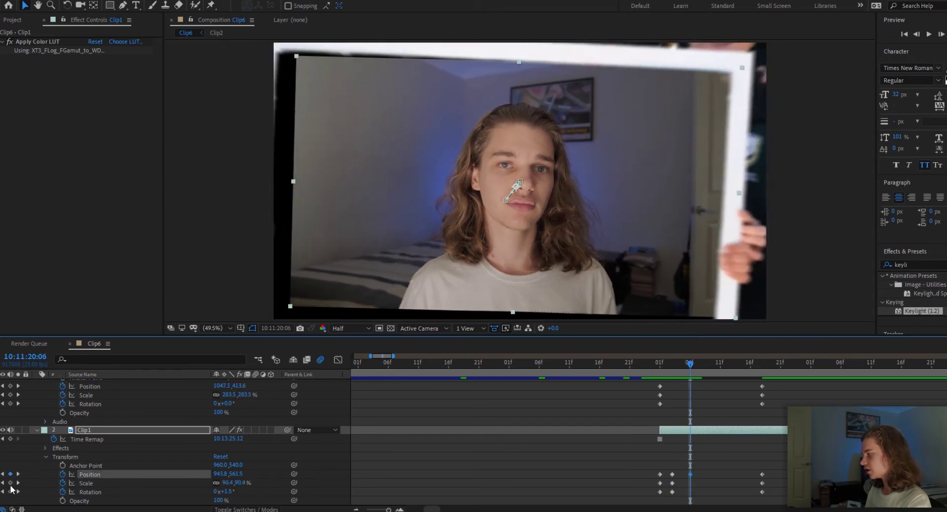
{"action": "left_click", "coordinate": [10, 483]}
{"action": "left_click", "coordinate": [10, 492]}
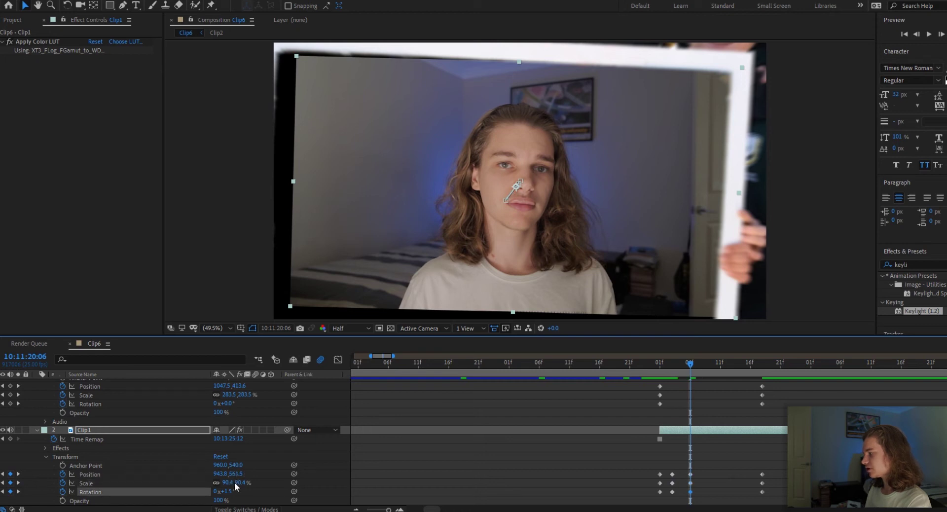
{"action": "left_click_drag", "start_coordinate": [236, 476], "coordinate": [252, 484]}
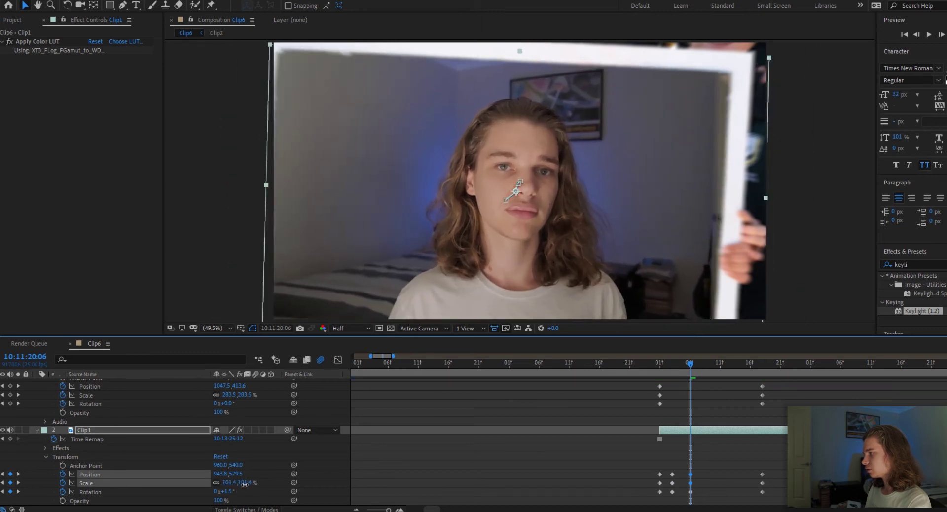
Add Position and Scale keyframes to the frozen Clip1 segment at 10:11:20:09
{"action": "left_click_drag", "start_coordinate": [692, 370], "coordinate": [712, 370]}
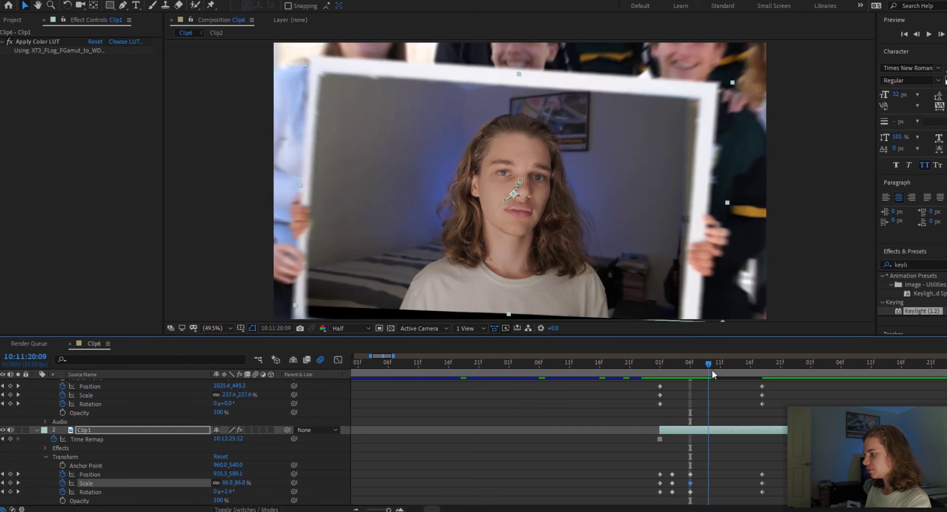
{"action": "left_click", "coordinate": [10, 475]}
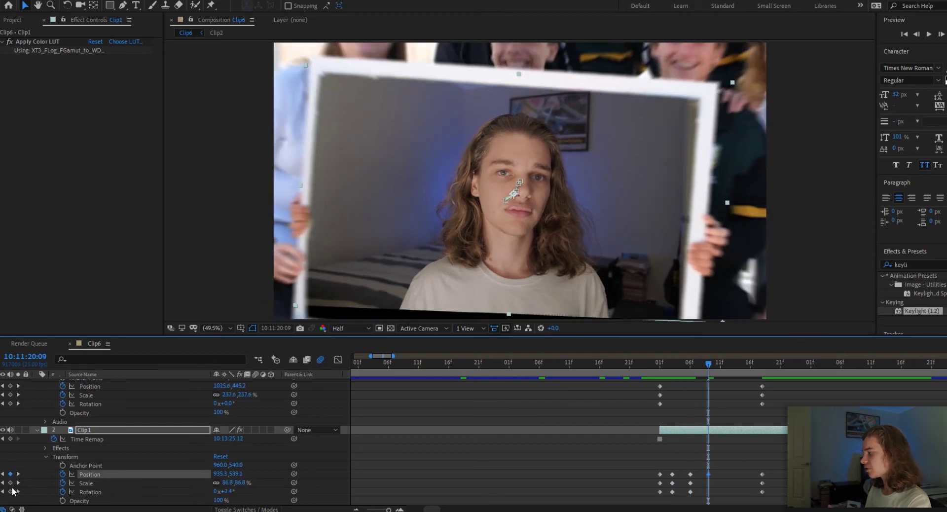
{"action": "left_click", "coordinate": [10, 483]}
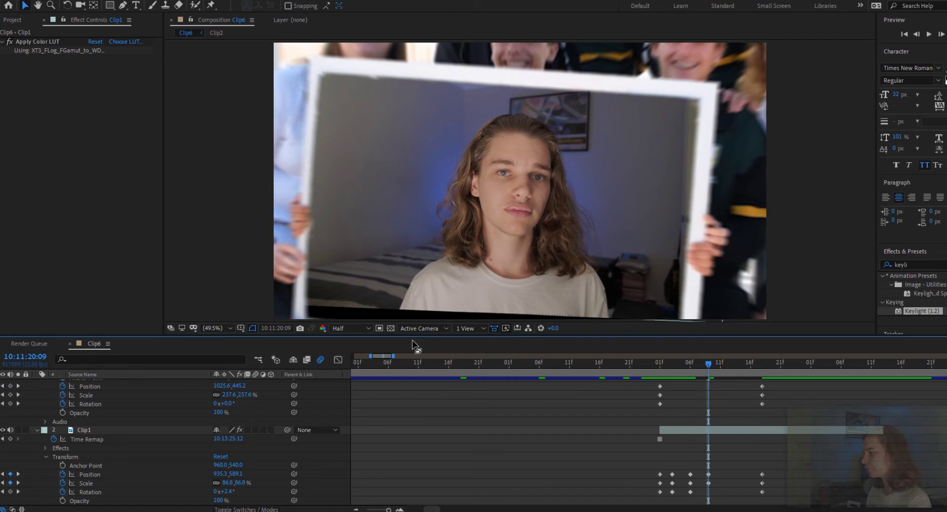
Keyframe the frozen Clip1 at 10:11:20:12 to fill the held frame, with Position 925.3, 655.0 and Scale 75.9%
{"action": "left_click", "coordinate": [89, 474]}
{"action": "key", "text": "Page_Down"}
{"action": "key", "text": "Page_Down"}
{"action": "key", "text": "Page_Down"}
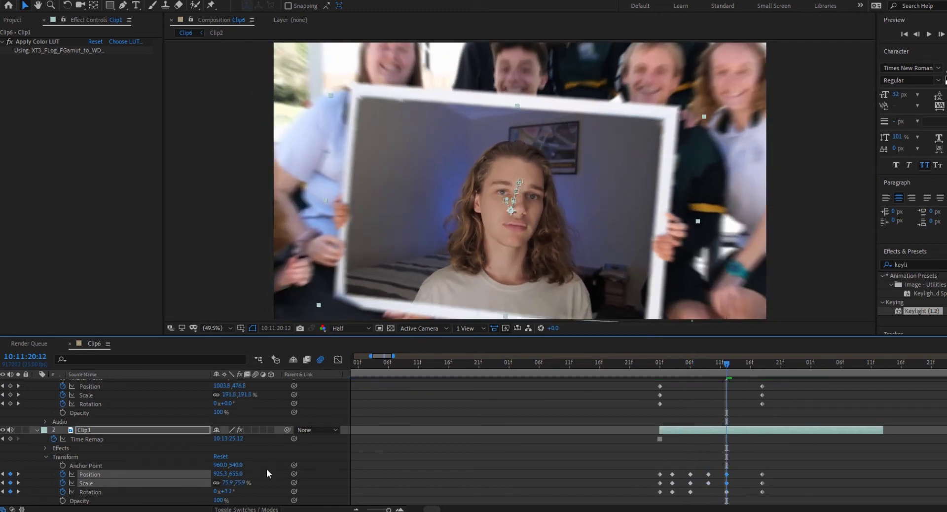
{"action": "left_click_drag", "start_coordinate": [511, 200], "coordinate": [510, 205]}
Review the frozen Clip1's keyframes and add further Position, Scale and Rotation keyframes at 10:11:20:10
{"action": "left_click", "coordinate": [738, 363]}
{"action": "key", "text": "j"}
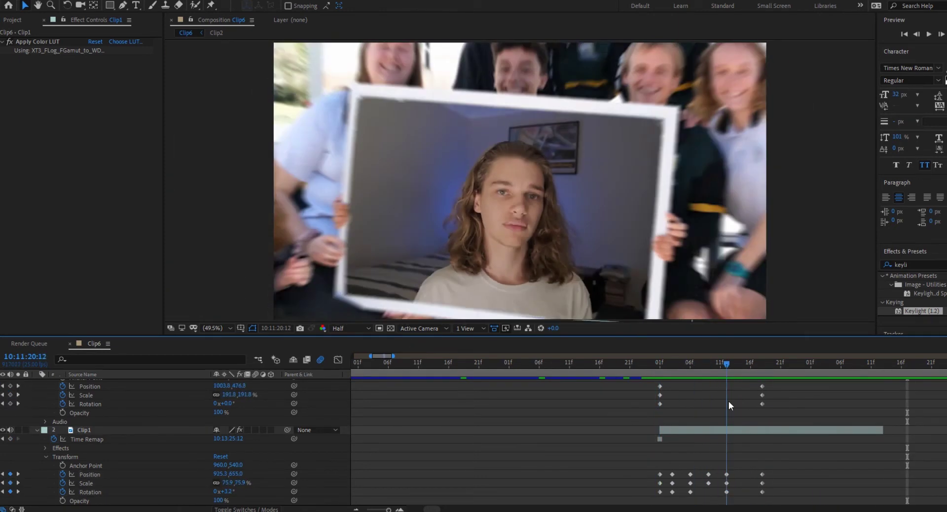
{"action": "left_click", "coordinate": [727, 483]}
{"action": "key", "text": "j"}
{"action": "key", "text": "j"}
{"action": "key", "text": "j"}
{"action": "left_click_drag", "start_coordinate": [693, 368], "coordinate": [714, 368]}
{"action": "key", "text": "alt+shift+p"}
{"action": "key", "text": "alt+shift+s"}
{"action": "key", "text": "alt+shift+r"}
Replay the corrected zoom-out to check for gaps inside the frame, then return to 10:11:20:01
{"action": "key", "text": "space"}
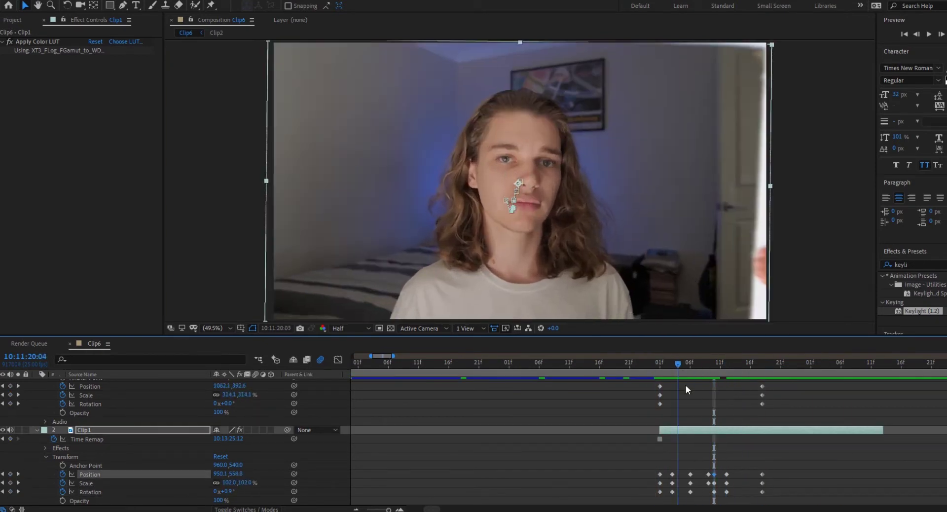
{"action": "key", "text": "space"}
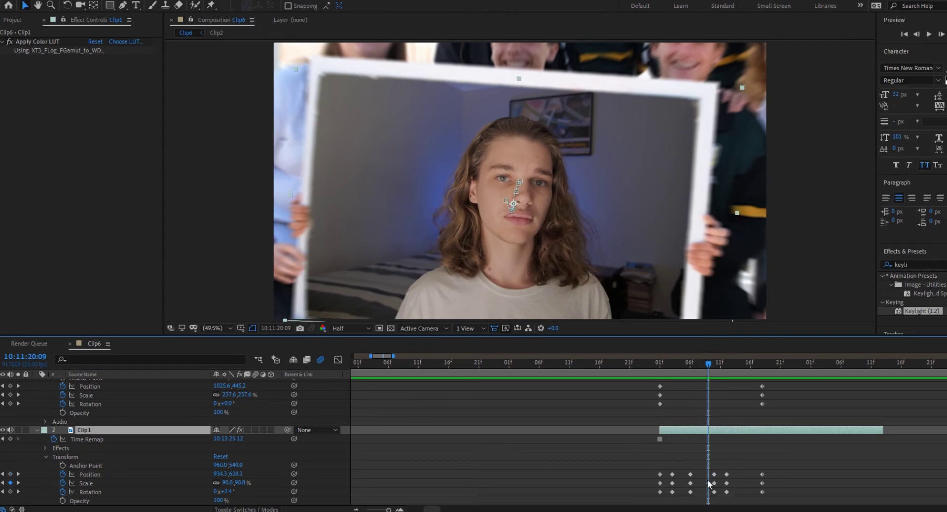
{"action": "left_click", "coordinate": [657, 376]}
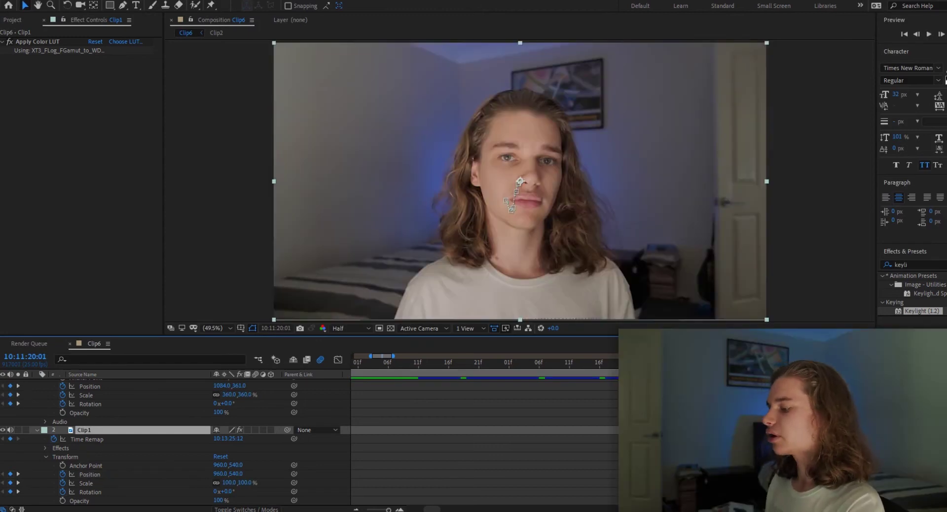
Replay the zoom-out from 10:11:20:01 to check how the frozen Clip1 sits inside the held frame
{"action": "key", "text": "space"}
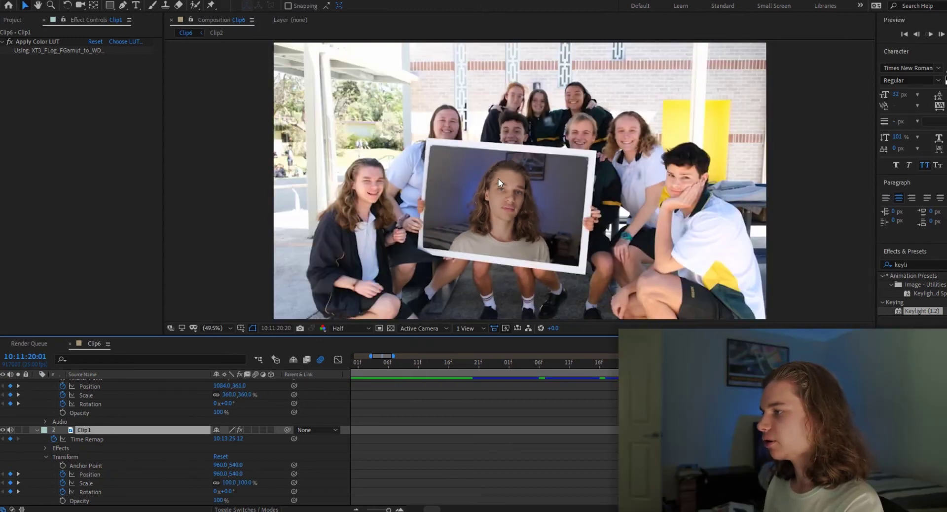
{"action": "key", "text": "space"}
{"action": "key", "text": "space"}
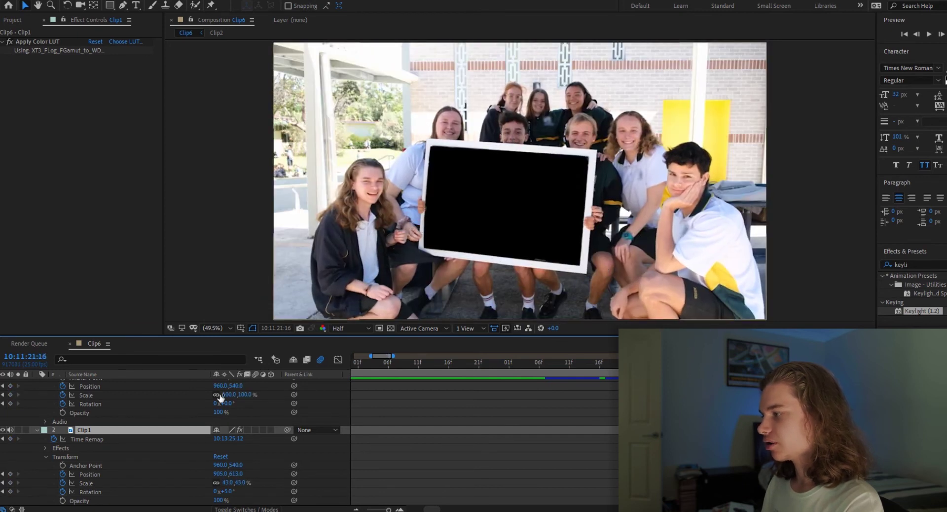
Collapse the layer properties and extend the end of the frozen Clip1 segment well past the end of Clip2
{"action": "scroll", "coordinate": [40, 389], "scroll_direction": "up", "scroll_amount": 1}
{"action": "left_click", "coordinate": [38, 383]}
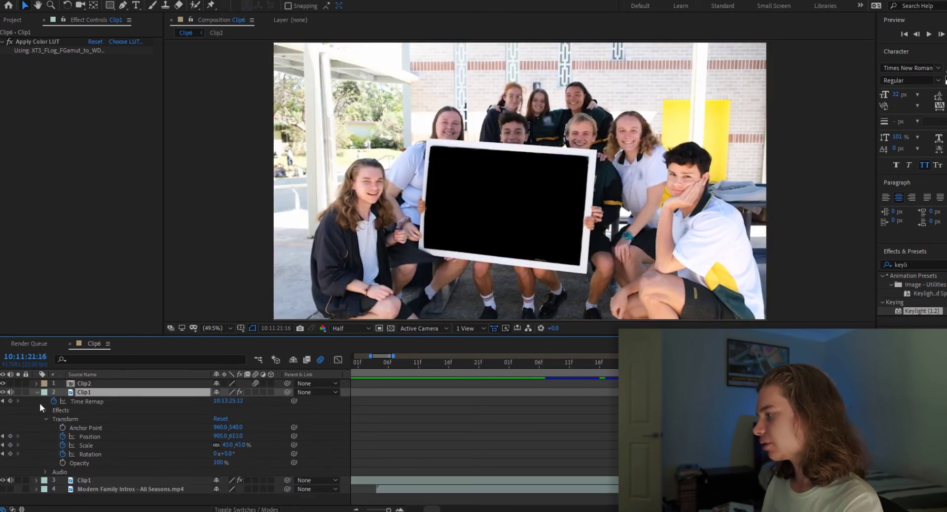
{"action": "left_click", "coordinate": [36, 392]}
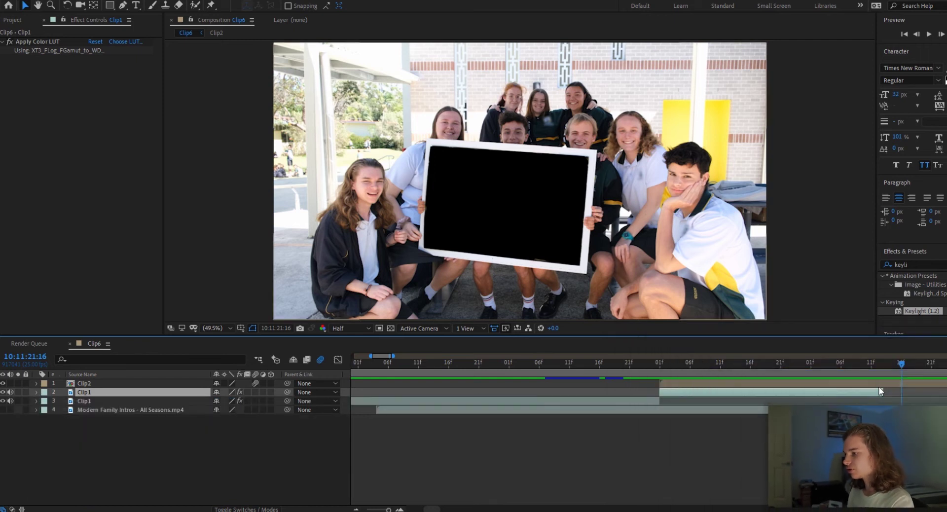
{"action": "left_click_drag", "start_coordinate": [884, 394], "coordinate": [940, 393]}
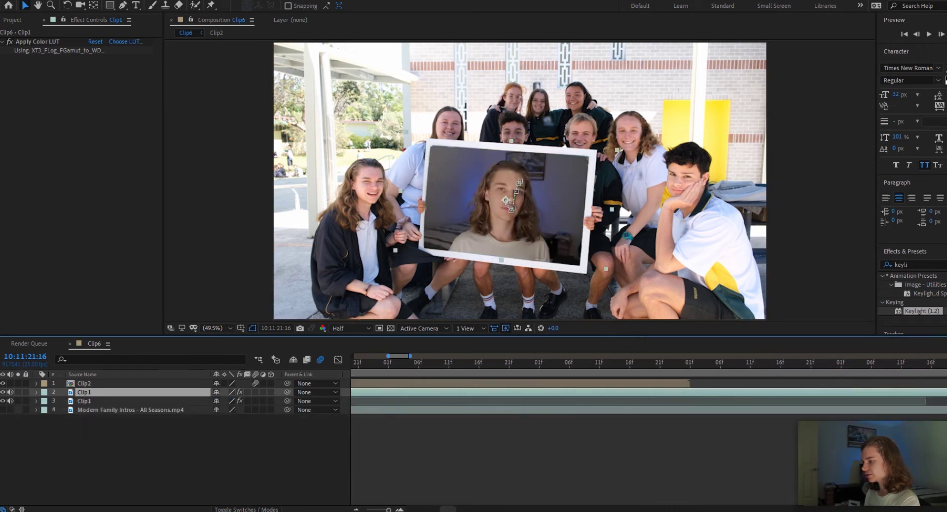
{"action": "key", "text": "minus"}
{"action": "key", "text": "minus"}
{"action": "key", "text": "minus"}
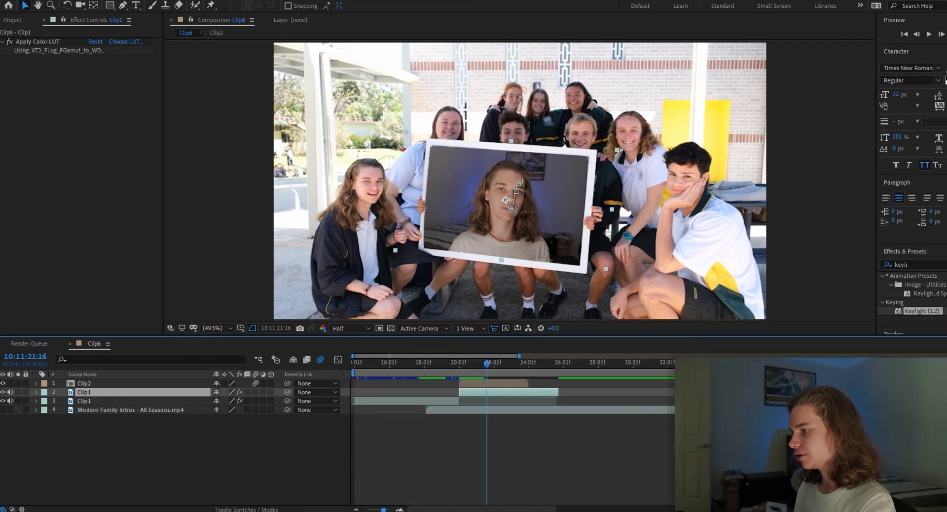
{"action": "left_click_drag", "start_coordinate": [557, 394], "coordinate": [626, 393]}
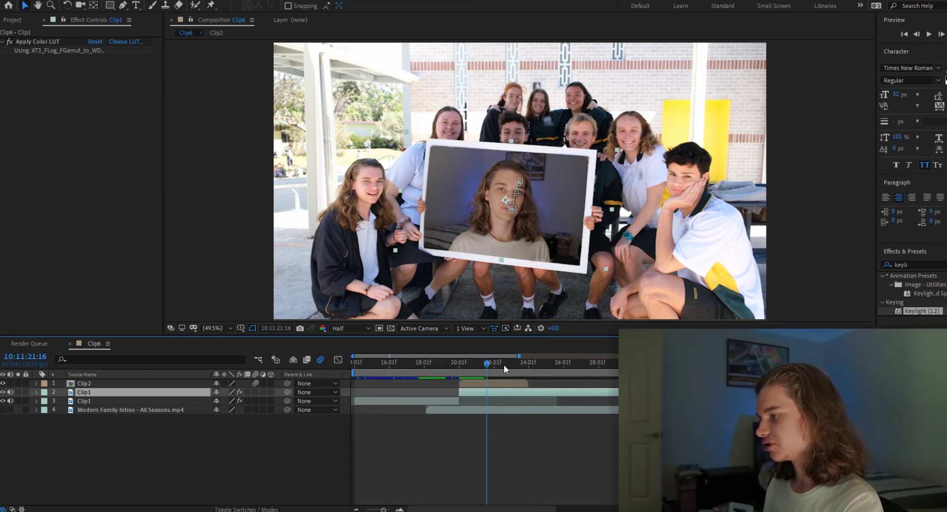
Preview the transition from Clip1 into Clip2 and check how the held frame moves after the zoom-out
{"action": "left_click_drag", "start_coordinate": [492, 364], "coordinate": [412, 380]}
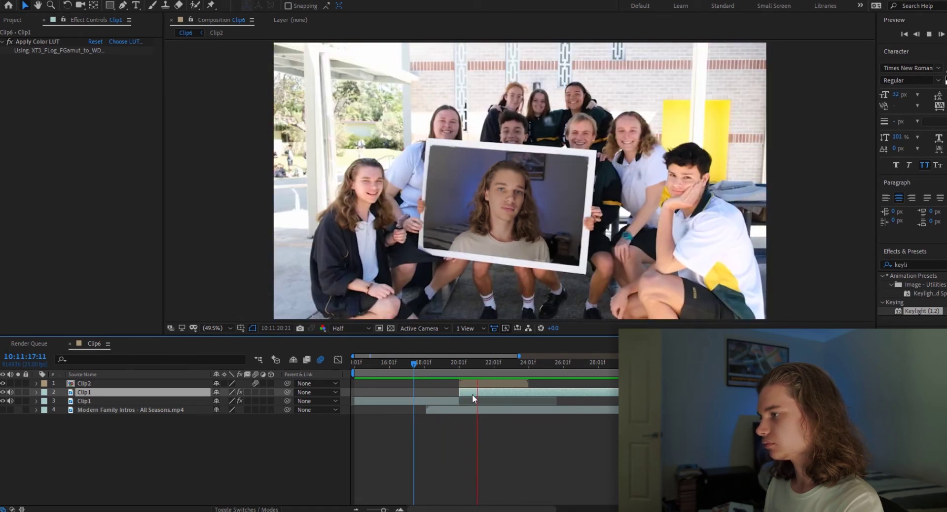
{"action": "key", "text": "space"}
{"action": "left_click", "coordinate": [608, 438]}
{"action": "left_click", "coordinate": [484, 364]}
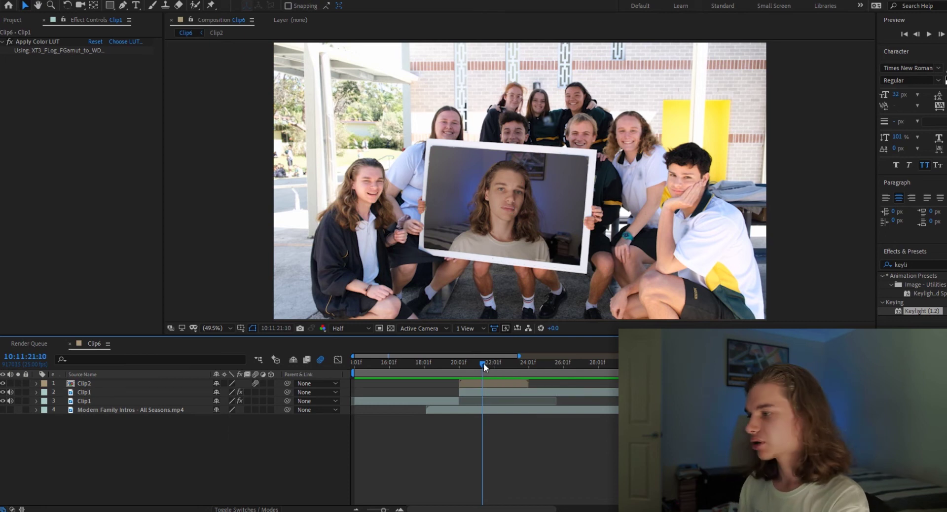
{"action": "left_click_drag", "start_coordinate": [484, 364], "coordinate": [452, 356]}
{"action": "key", "text": "space"}
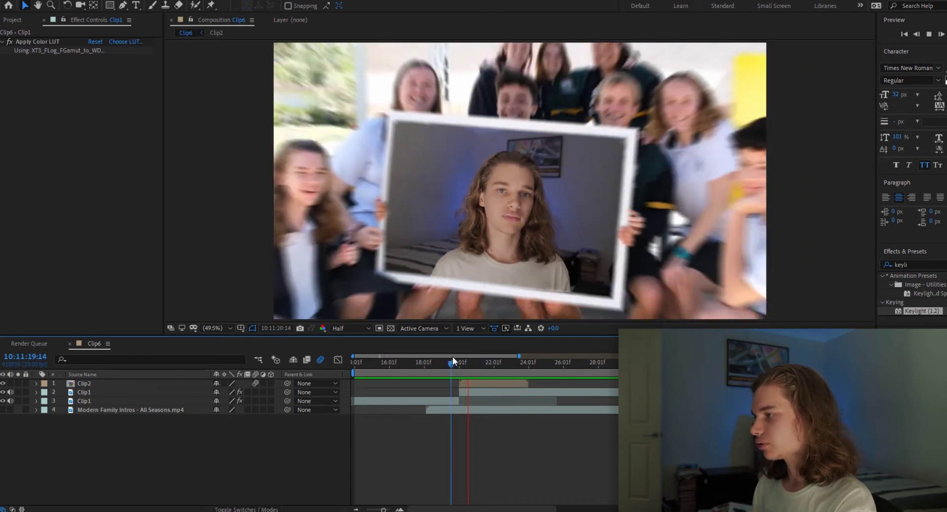
{"action": "key", "text": "space"}
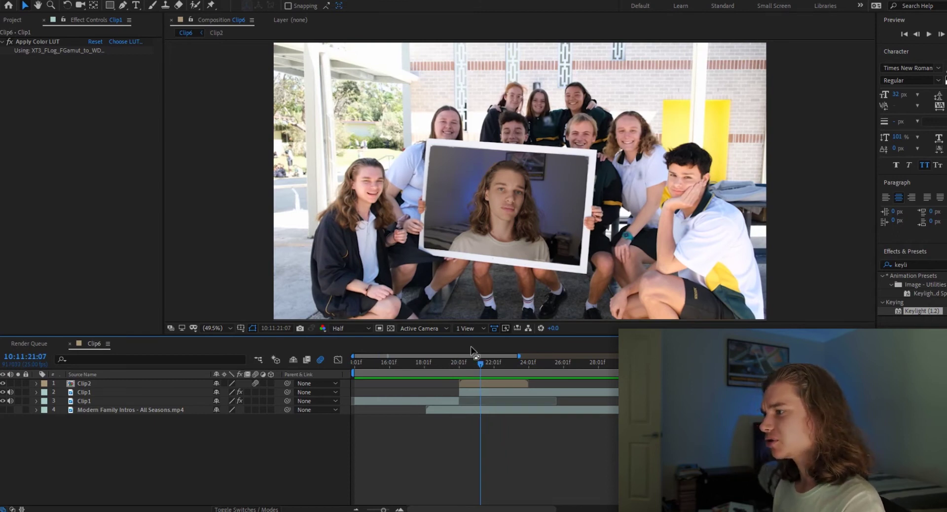
{"action": "mouse_move", "coordinate": [484, 363]}
{"action": "left_mouse_down"}
{"action": "mouse_move", "coordinate": [459, 383]}
{"action": "mouse_move", "coordinate": [497, 368]}
{"action": "left_mouse_up"}
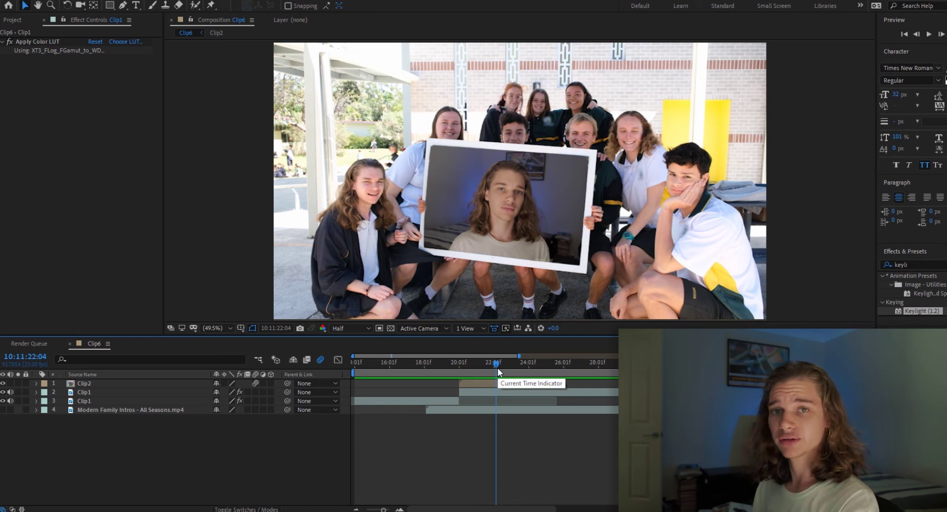
Create a null object in the composition and rename it Clip2 Null
{"action": "left_click", "coordinate": [185, 439]}
{"action": "right_click", "coordinate": [185, 439]}
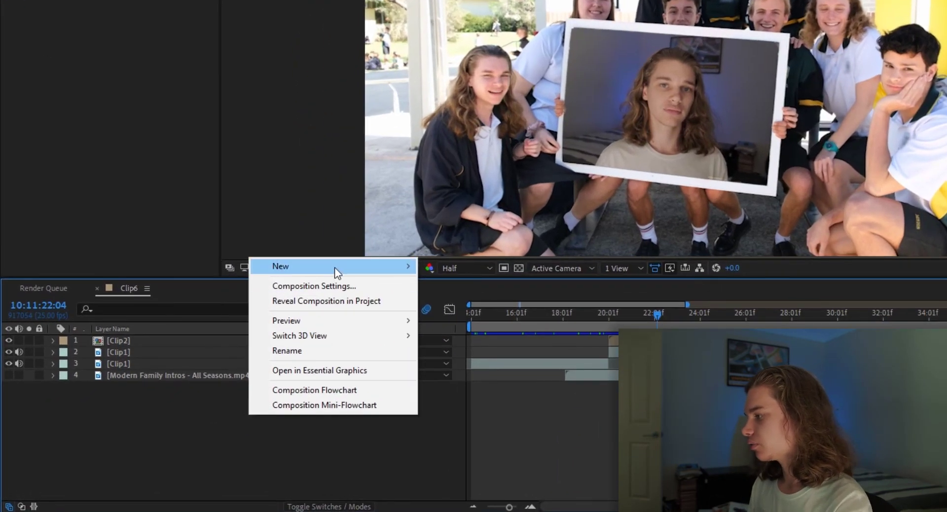
{"action": "mouse_move", "coordinate": [345, 269]}
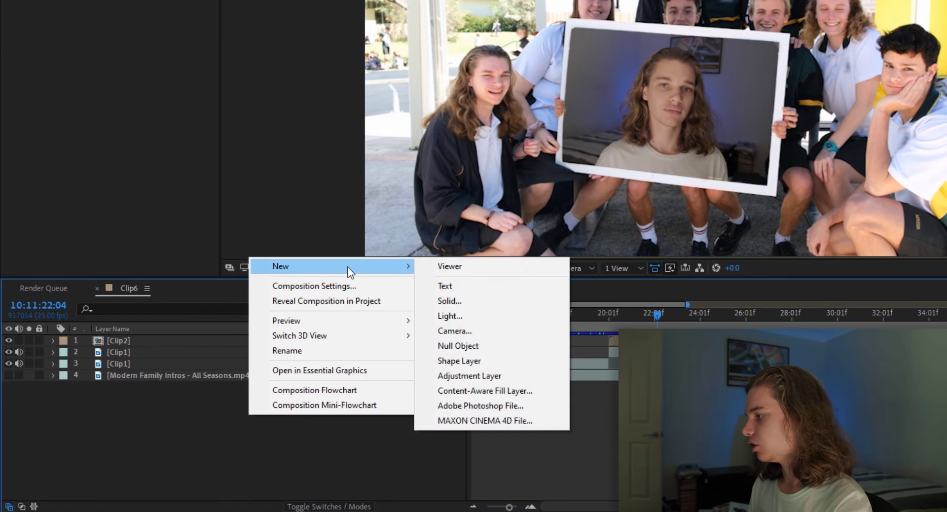
{"action": "left_click", "coordinate": [478, 348]}
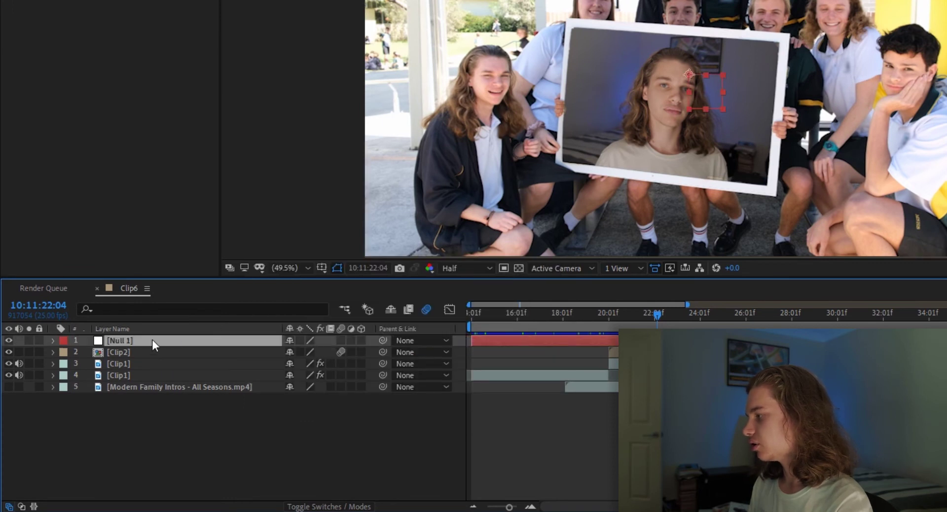
{"action": "right_click", "coordinate": [133, 343]}
{"action": "left_click", "coordinate": [176, 315]}
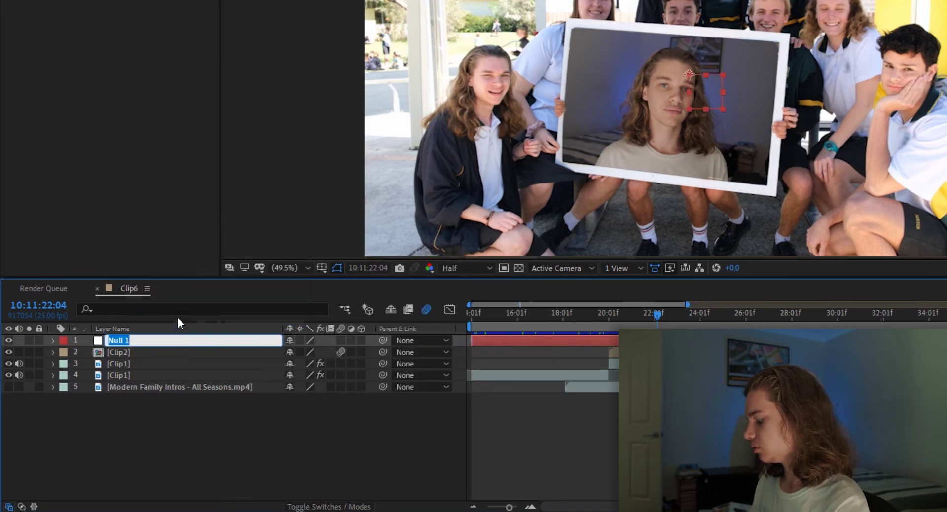
{"action": "type", "text": "Clip2"}
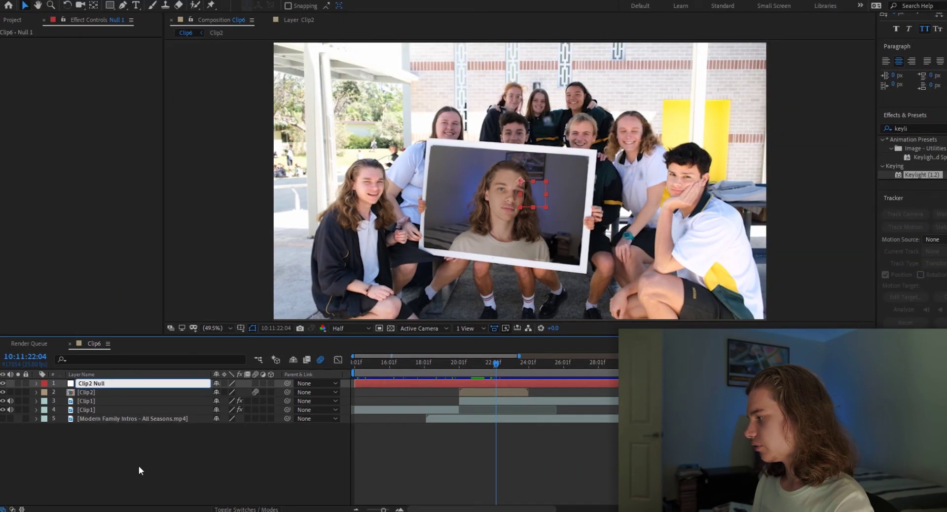
{"action": "key", "text": "Return"}
Move the current time to 10:11:20:19, one frame after Clip2's last transform keyframes, and keep Clip2 selected
{"action": "left_click", "coordinate": [117, 392]}
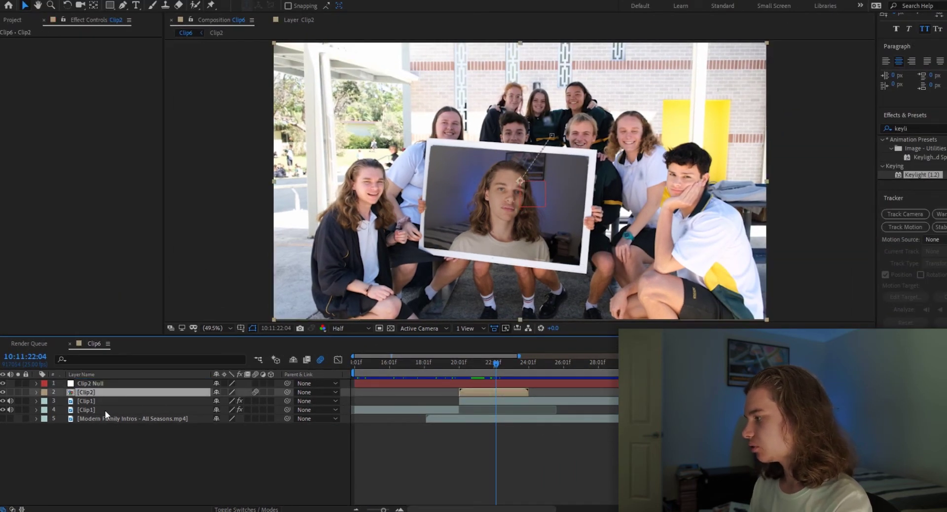
{"action": "left_click", "coordinate": [36, 393]}
{"action": "left_click", "coordinate": [5, 419]}
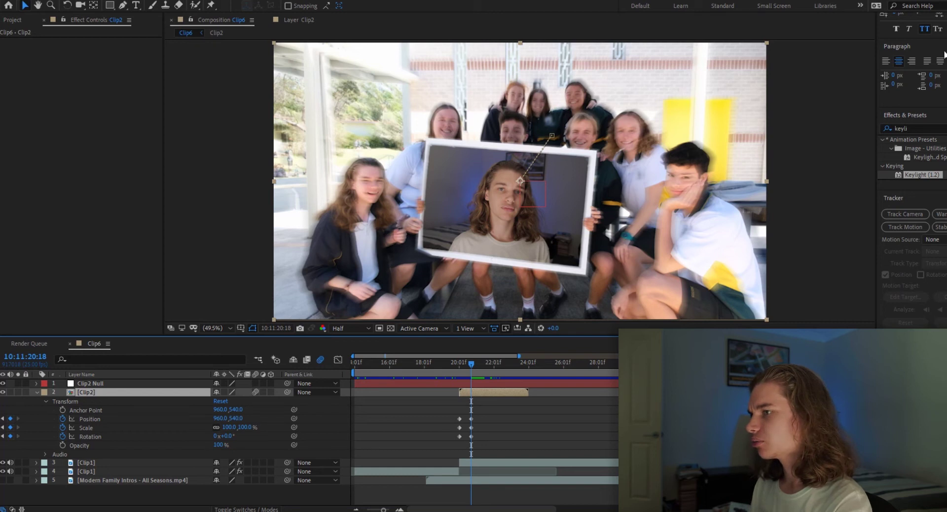
{"action": "scroll", "coordinate": [913, 100], "scroll_direction": "up", "scroll_amount": 5}
{"action": "left_click", "coordinate": [942, 34]}
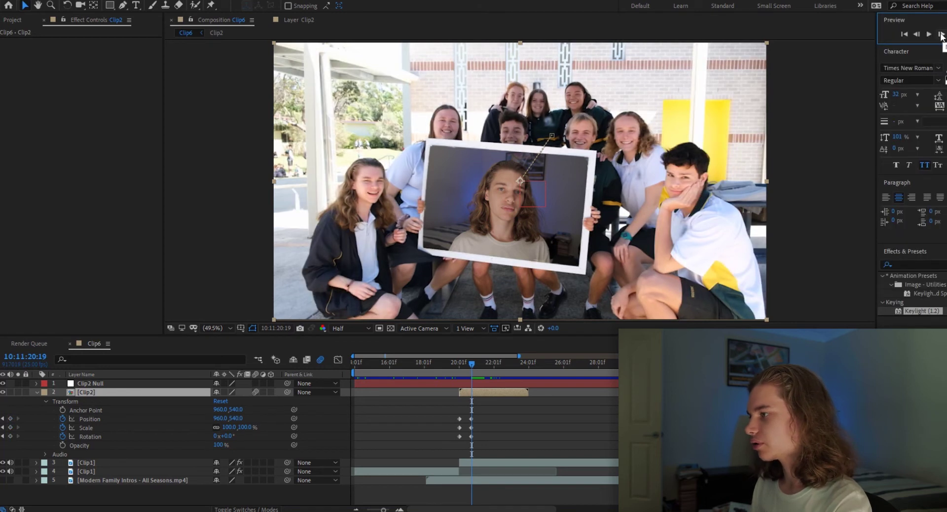
{"action": "left_click", "coordinate": [36, 393]}
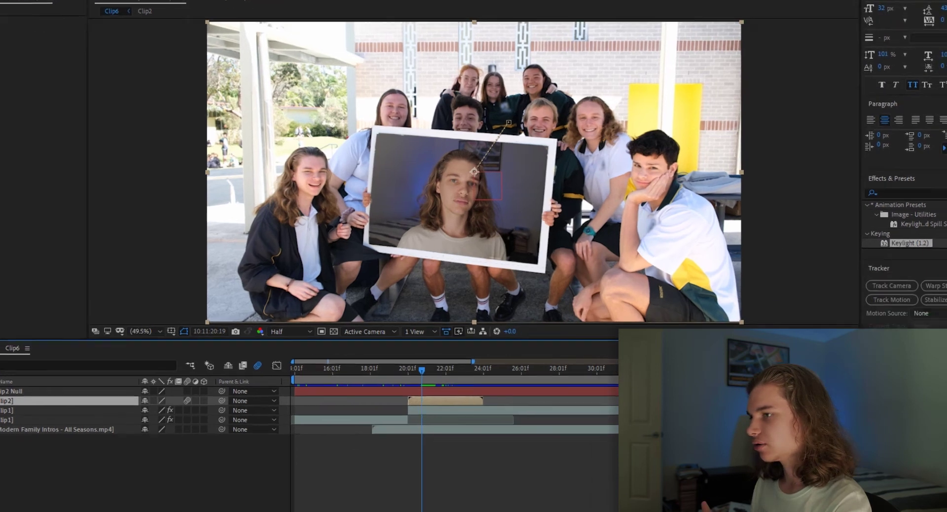
Start Track Motion on Clip2 and place Track Point 1 on the upper-left inner corner of the held frame
{"action": "scroll", "coordinate": [945, 230], "scroll_direction": "down", "scroll_amount": 5}
{"action": "left_click", "coordinate": [919, 229]}
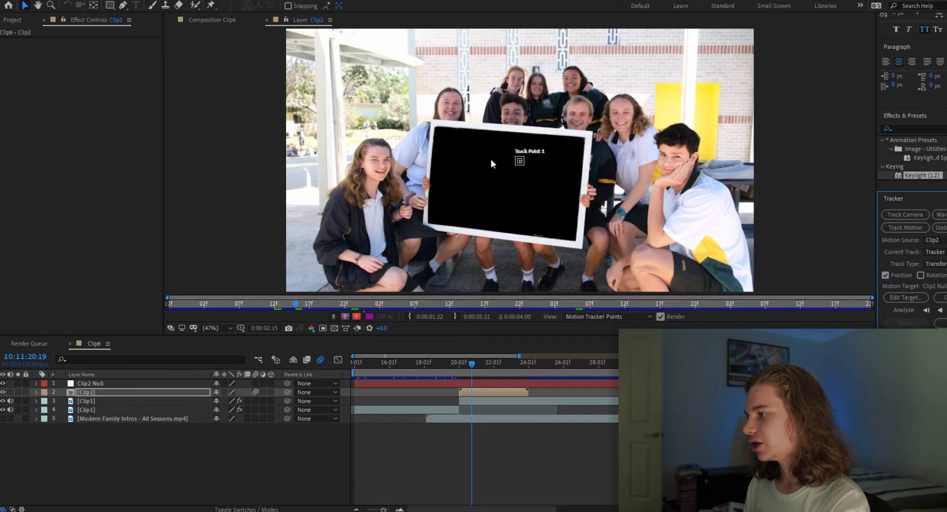
{"action": "scroll", "coordinate": [490, 159], "scroll_direction": "up", "scroll_amount": 4}
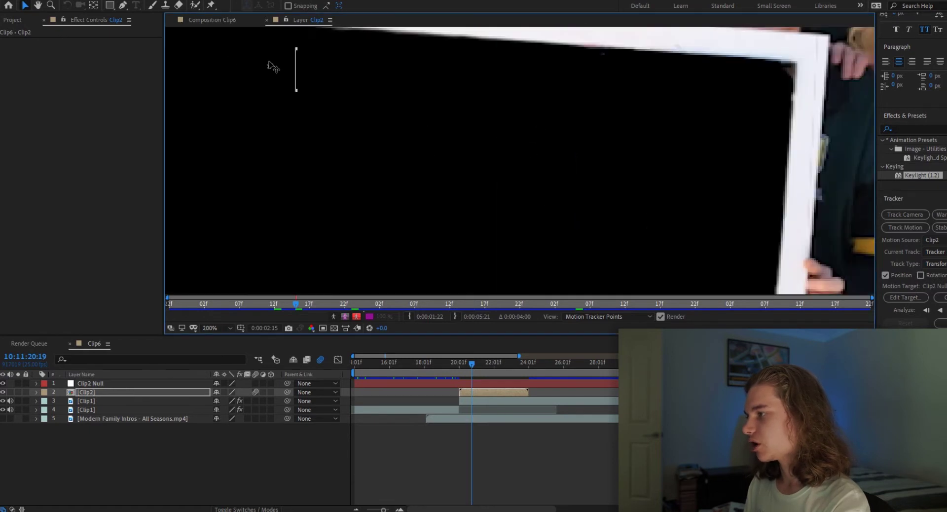
{"action": "left_click_drag", "start_coordinate": [196, 85], "coordinate": [280, 49]}
{"action": "left_click_drag", "start_coordinate": [279, 78], "coordinate": [268, 104]}
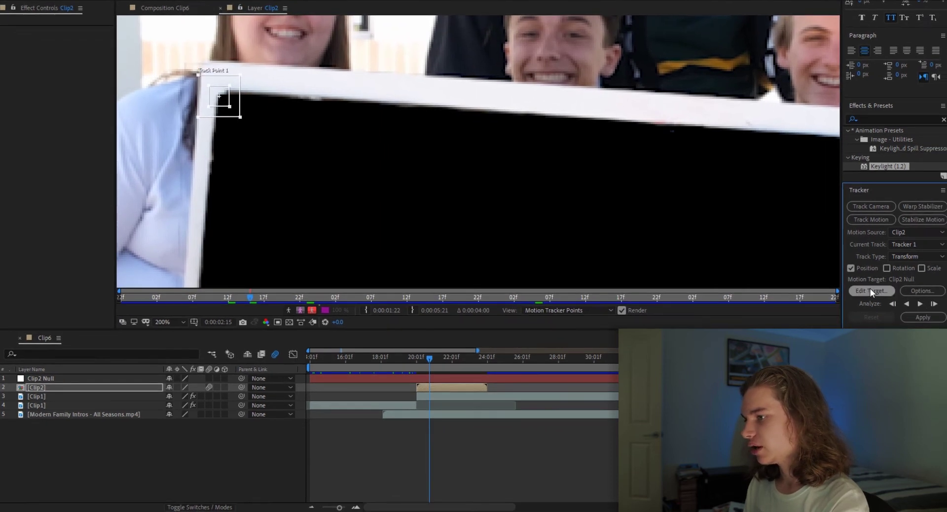
Set the tracker's motion target to the Clip2 Null layer
{"action": "left_click", "coordinate": [870, 291]}
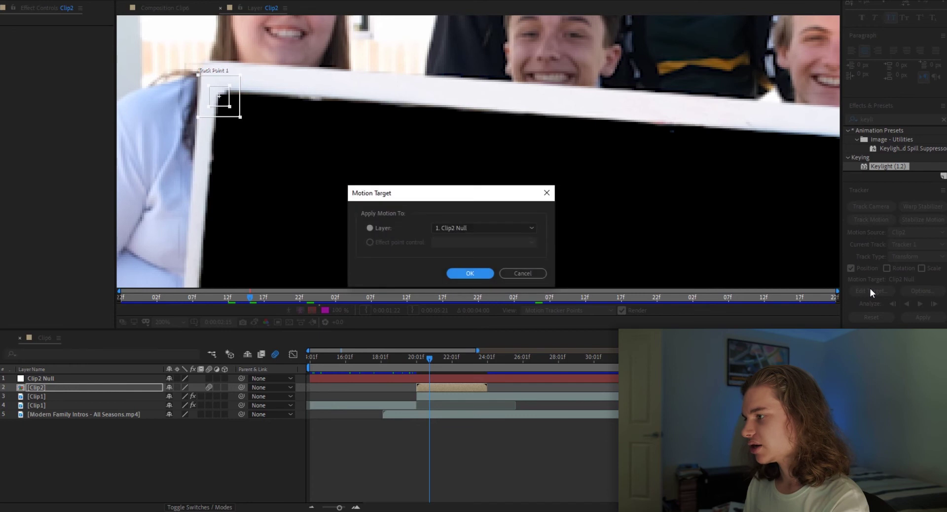
{"action": "left_click", "coordinate": [479, 228]}
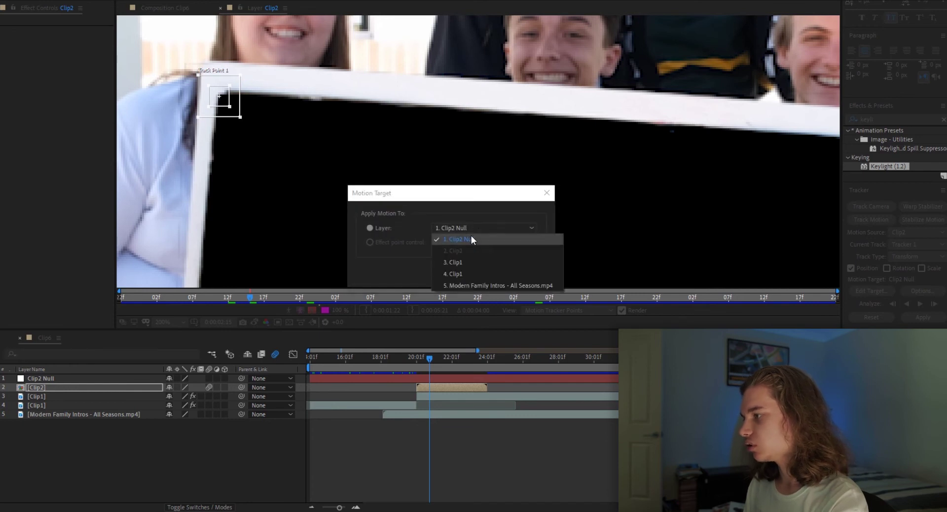
{"action": "left_click", "coordinate": [472, 235]}
{"action": "left_click", "coordinate": [471, 273]}
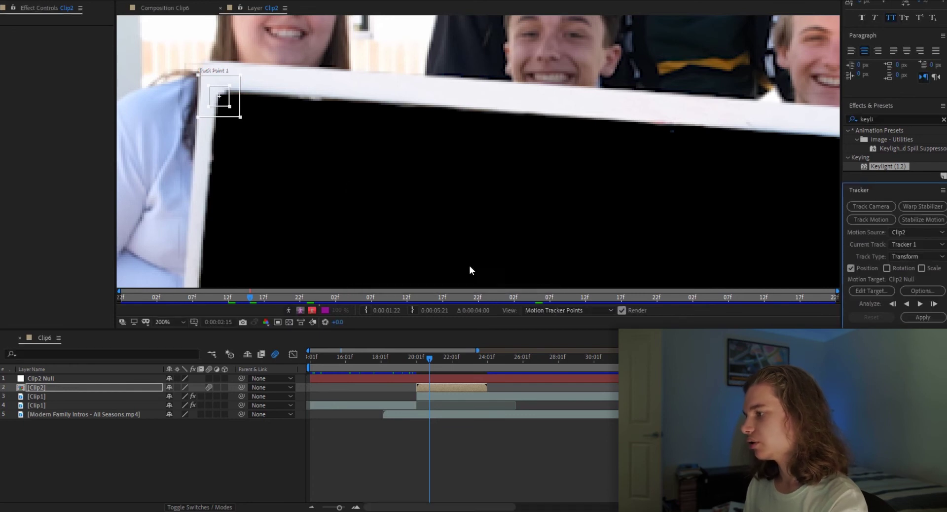
Analyze the track forward to the end of Clip2 and apply it to the null in X and Y
{"action": "left_click", "coordinate": [167, 321]}
{"action": "left_click", "coordinate": [181, 138]}
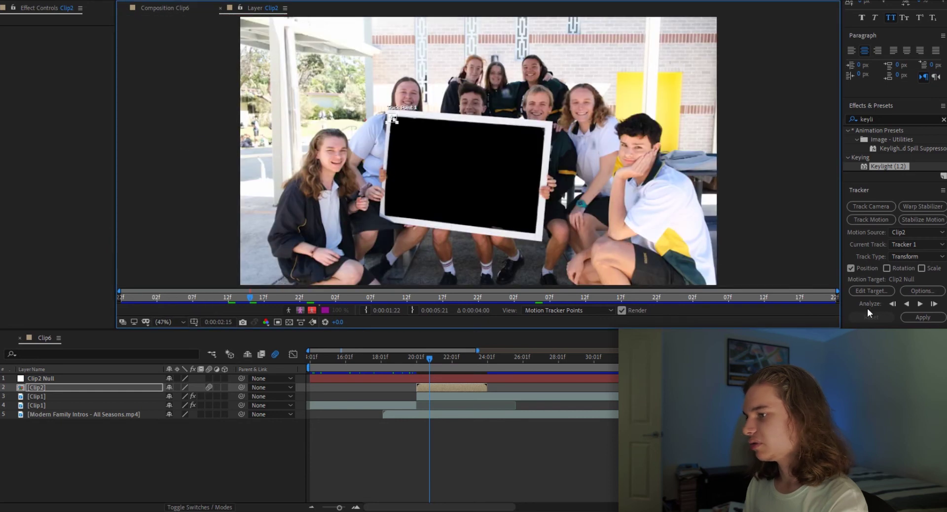
{"action": "left_click", "coordinate": [921, 305]}
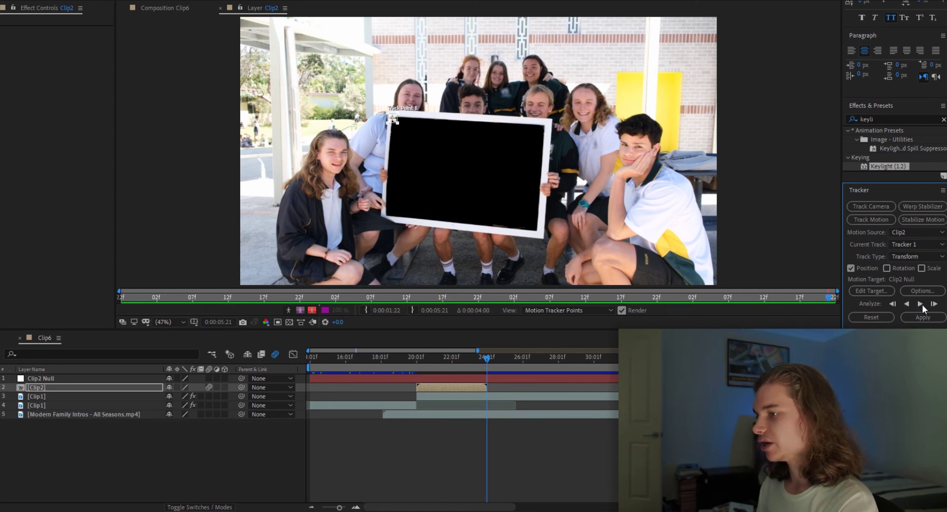
{"action": "left_click", "coordinate": [919, 317]}
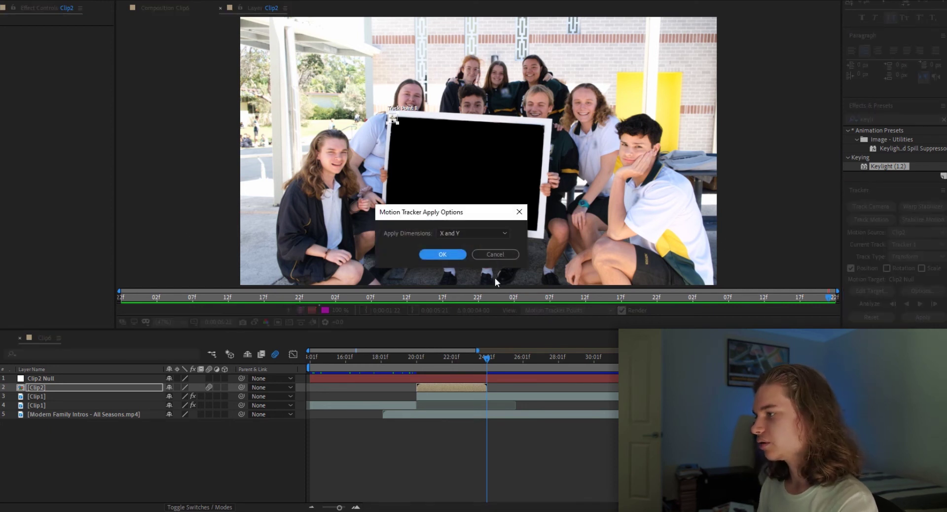
{"action": "left_click", "coordinate": [454, 258]}
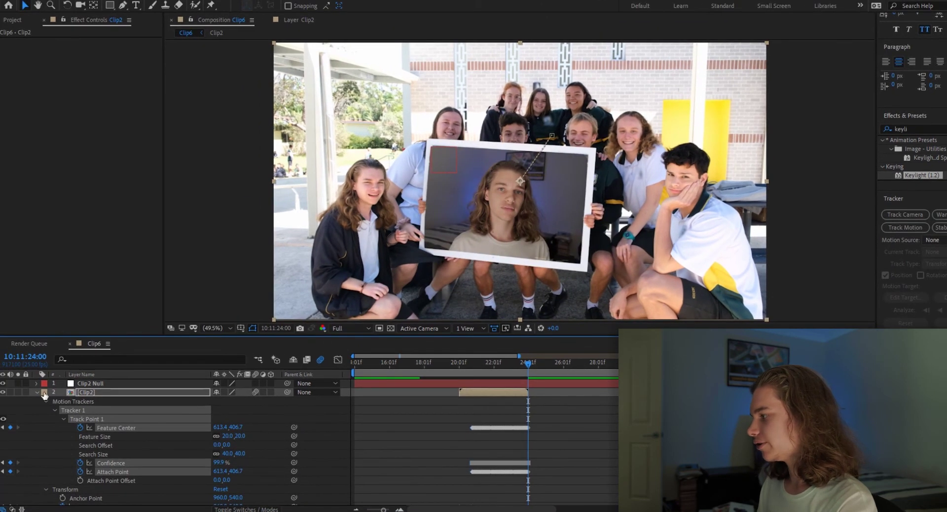
Parent the frozen Clip1 segment to Clip2 Null and preview whether it follows the held frame
{"action": "left_click", "coordinate": [37, 393]}
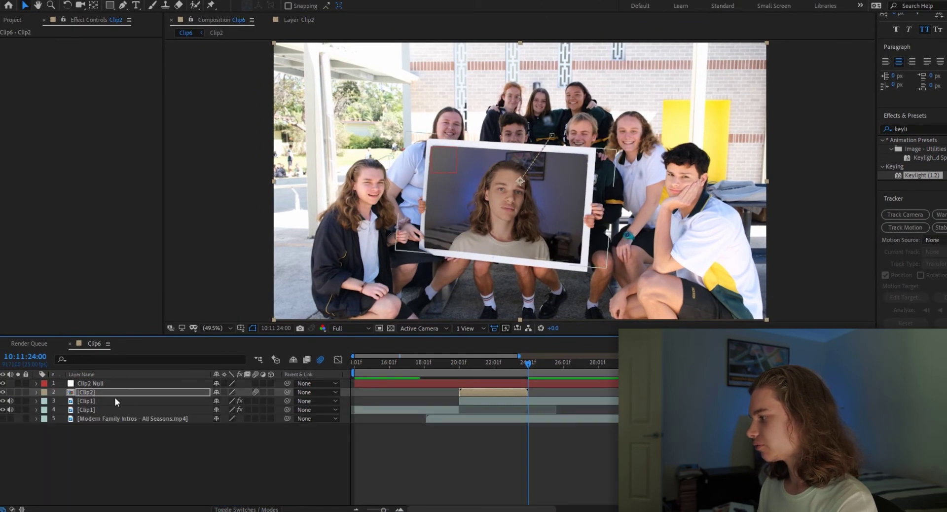
{"action": "left_click", "coordinate": [107, 400]}
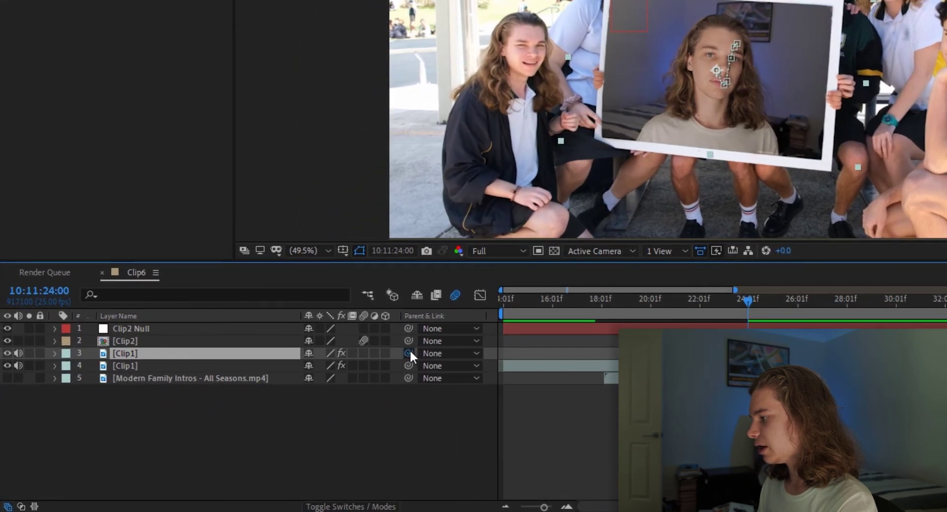
{"action": "left_click_drag", "start_coordinate": [410, 352], "coordinate": [205, 326]}
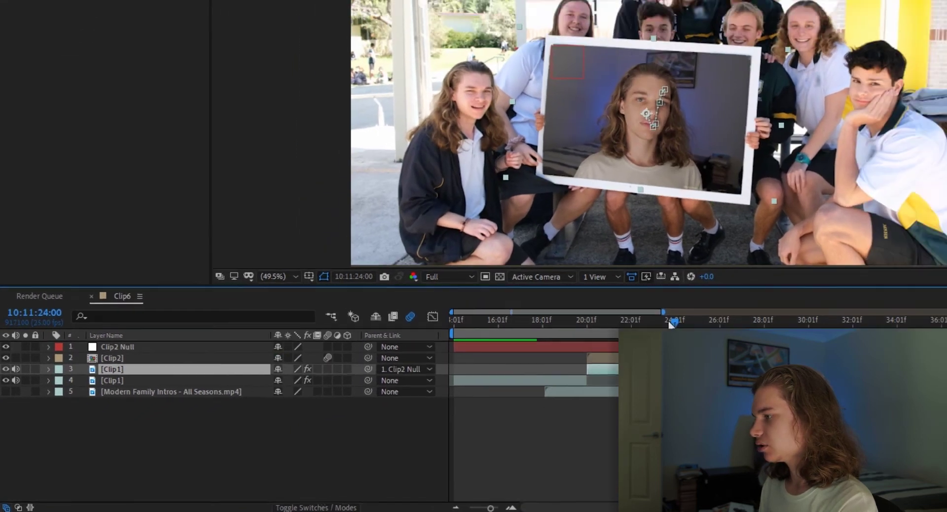
{"action": "left_click_drag", "start_coordinate": [748, 301], "coordinate": [685, 316]}
{"action": "key", "text": "space"}
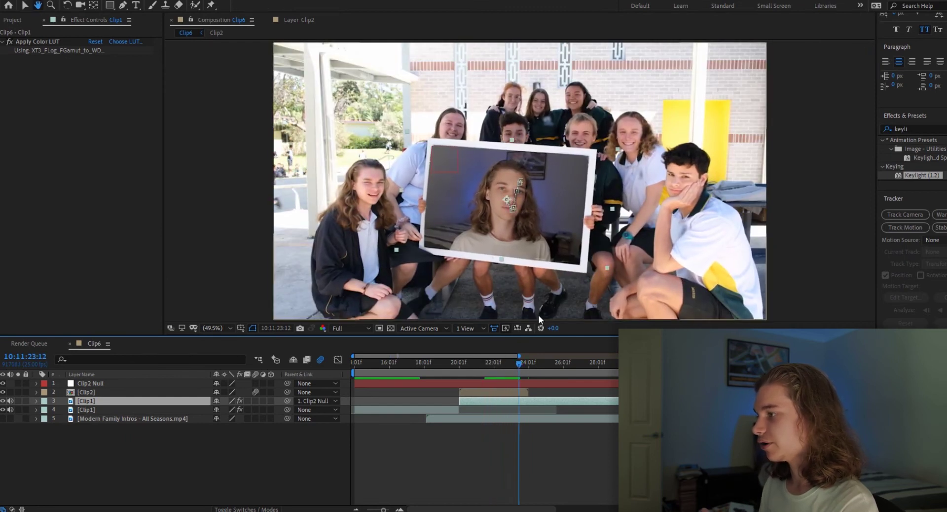
Play back the composition from the Clip1–Clip2 cut and from its start to check the tracked transition
{"action": "left_click_drag", "start_coordinate": [513, 363], "coordinate": [457, 368]}
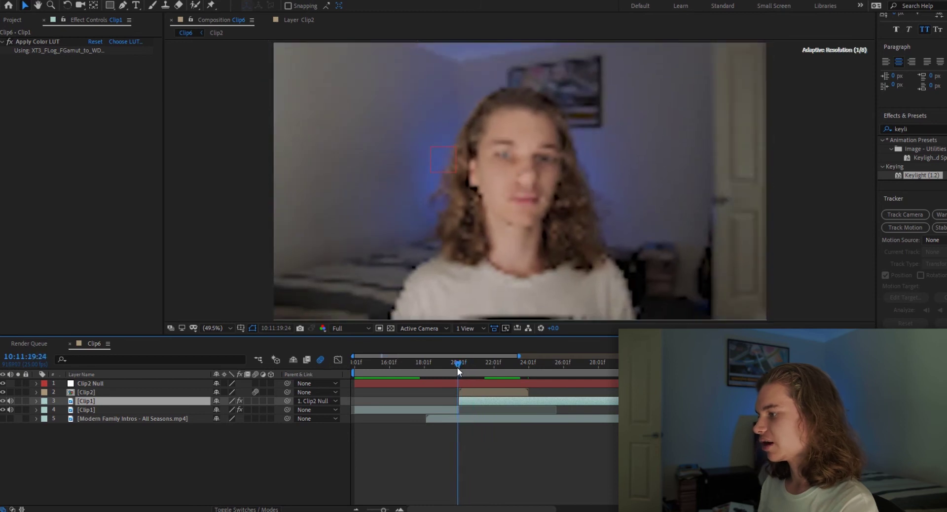
{"action": "key", "text": "space"}
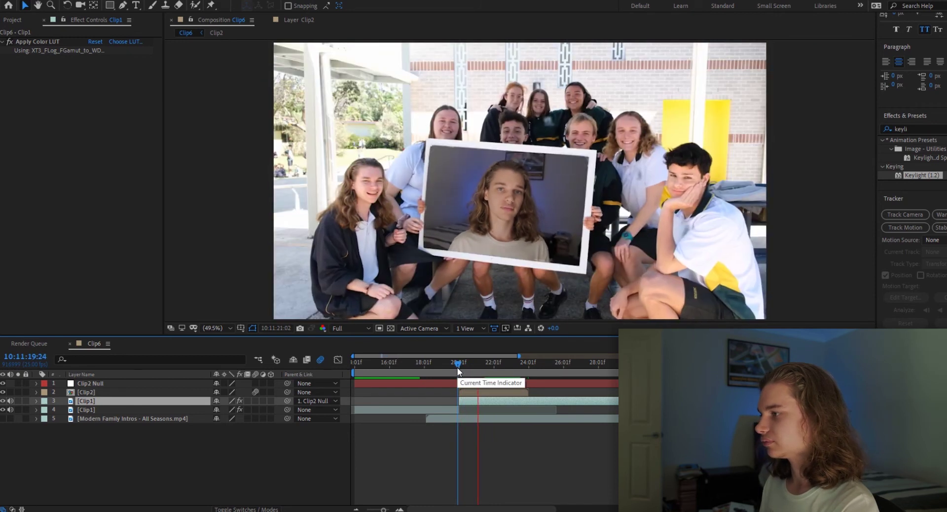
{"action": "left_click_drag", "start_coordinate": [457, 368], "coordinate": [354, 362]}
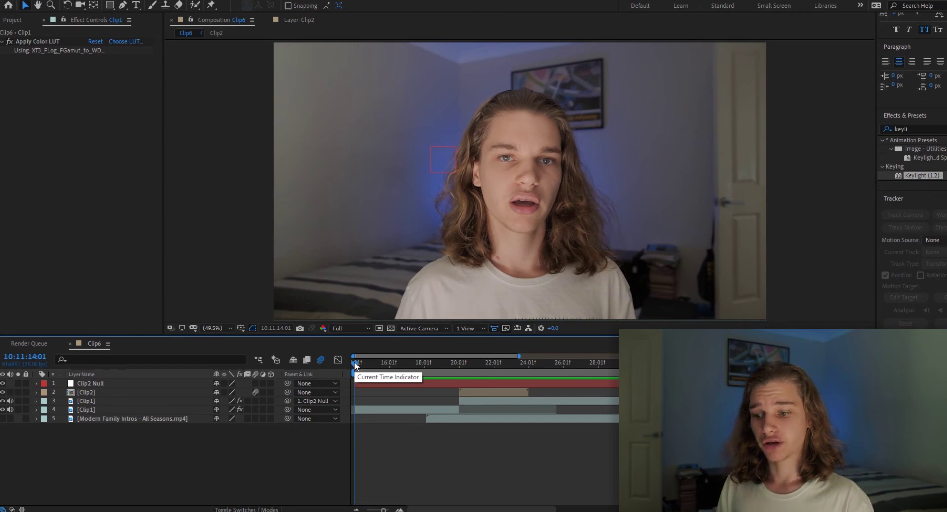
{"action": "key", "text": "space"}
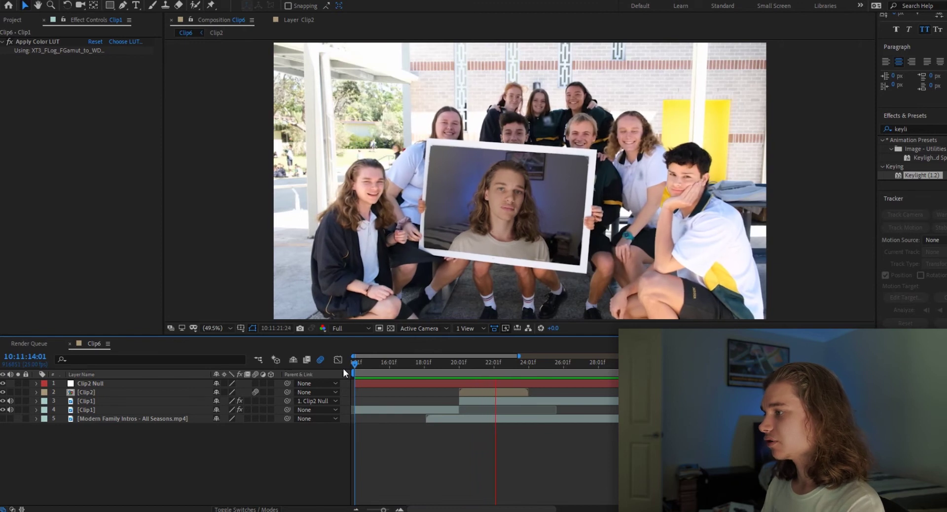
{"action": "key", "text": "space"}
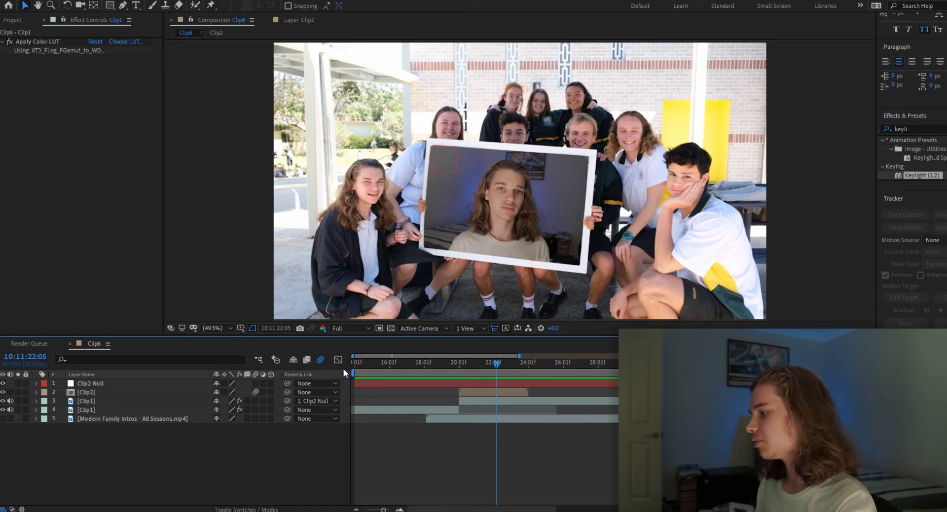
Pre-compose Clip2 Null, Clip2 and both Clip1 layers into a composition named Clip2, moving all attributes, and preview it
{"action": "left_click", "coordinate": [126, 384]}
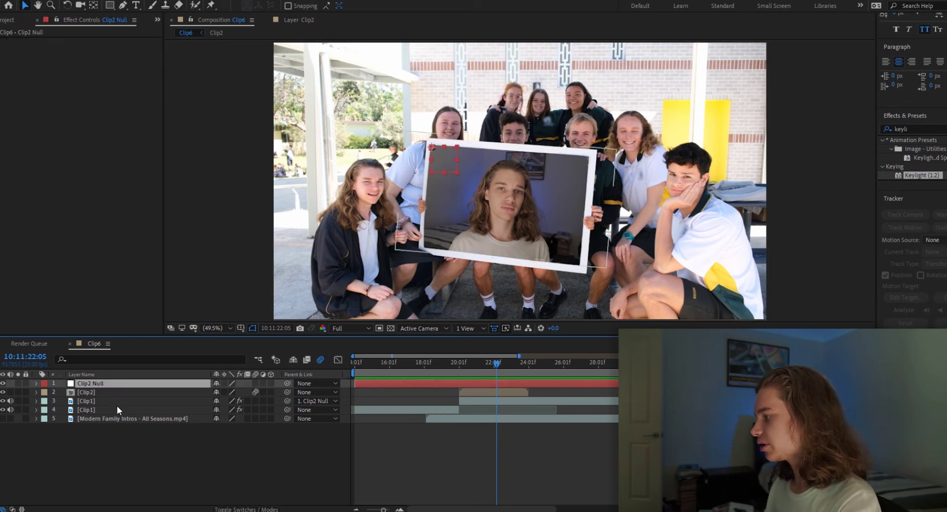
{"action": "left_click", "coordinate": [117, 410], "text": "shift"}
{"action": "right_click", "coordinate": [120, 391]}
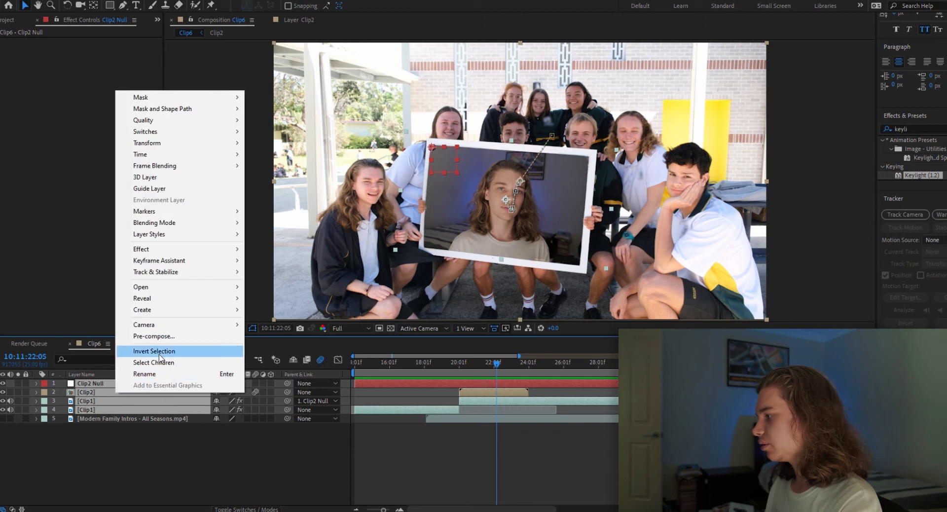
{"action": "left_click", "coordinate": [164, 337]}
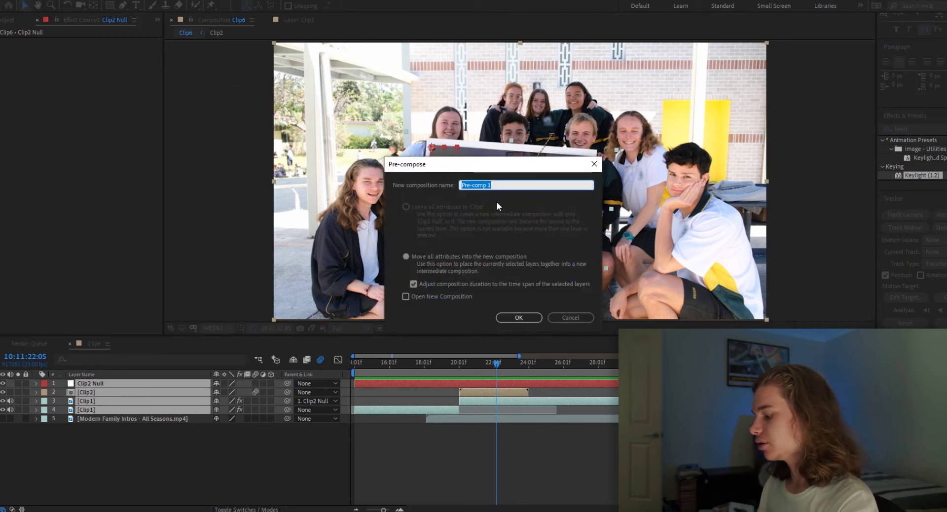
{"action": "type", "text": "Clip2"}
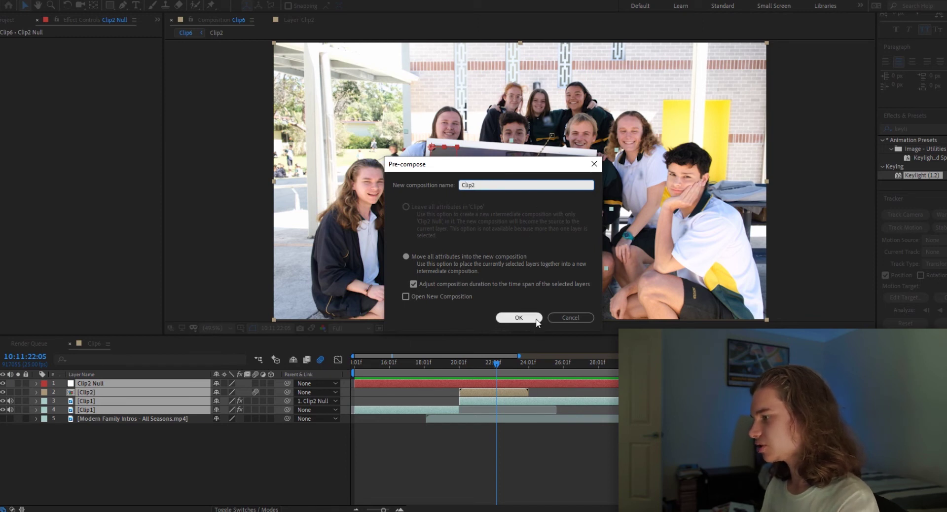
{"action": "left_click", "coordinate": [519, 318]}
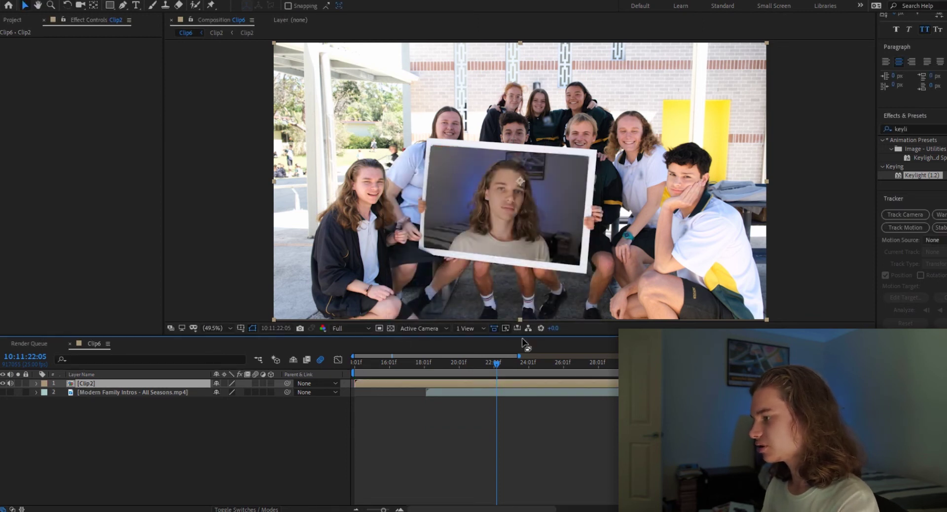
{"action": "left_click_drag", "start_coordinate": [496, 371], "coordinate": [356, 362]}
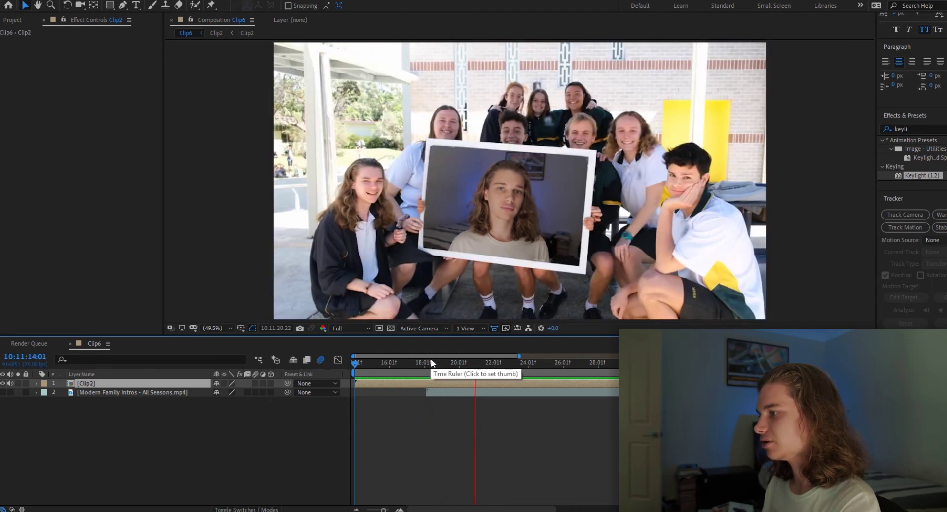
{"action": "key", "text": "space"}
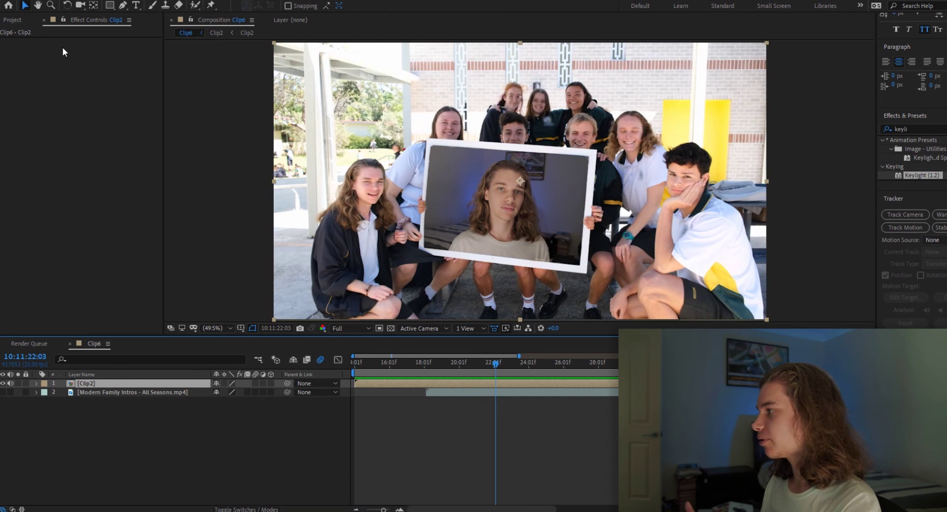
Add the Clip3 footage above the pre-composed Clip2 layer and shift it along the timeline toward the end of Clip2
{"action": "left_click", "coordinate": [20, 22]}
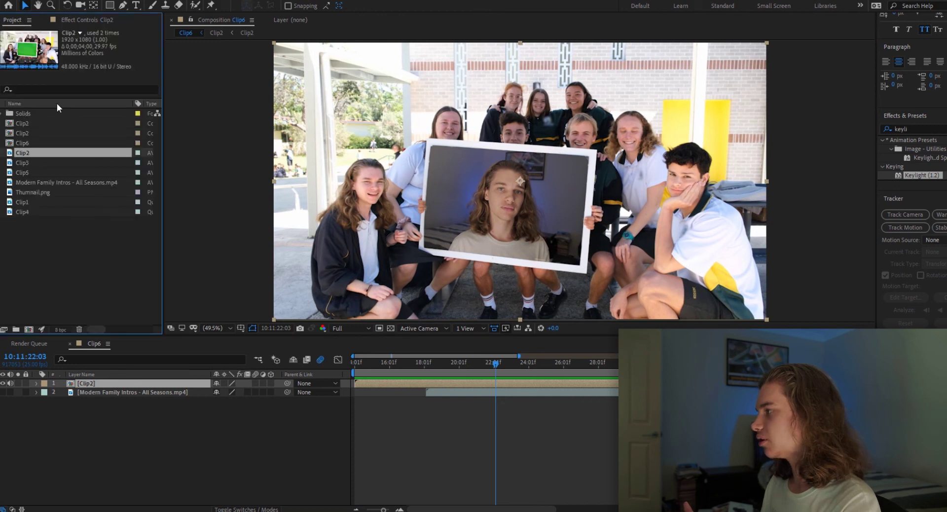
{"action": "left_click", "coordinate": [28, 130]}
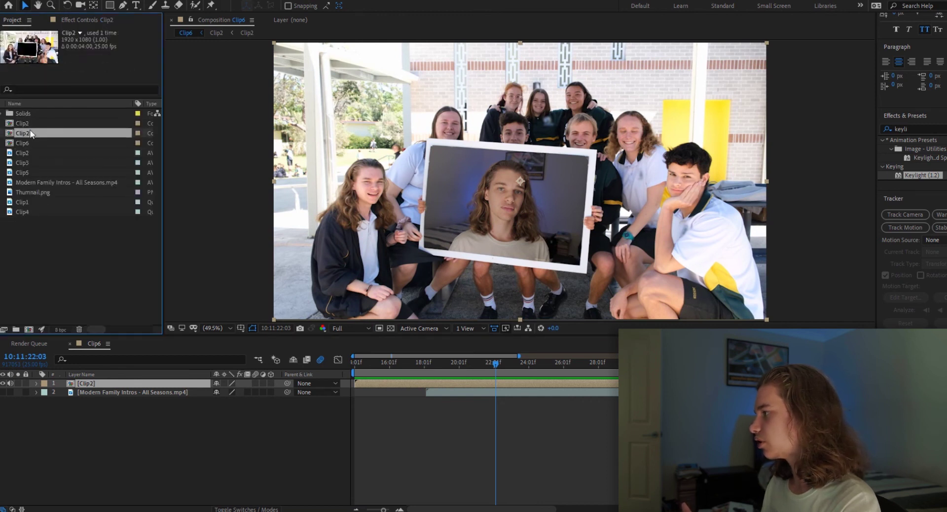
{"action": "left_click", "coordinate": [36, 163]}
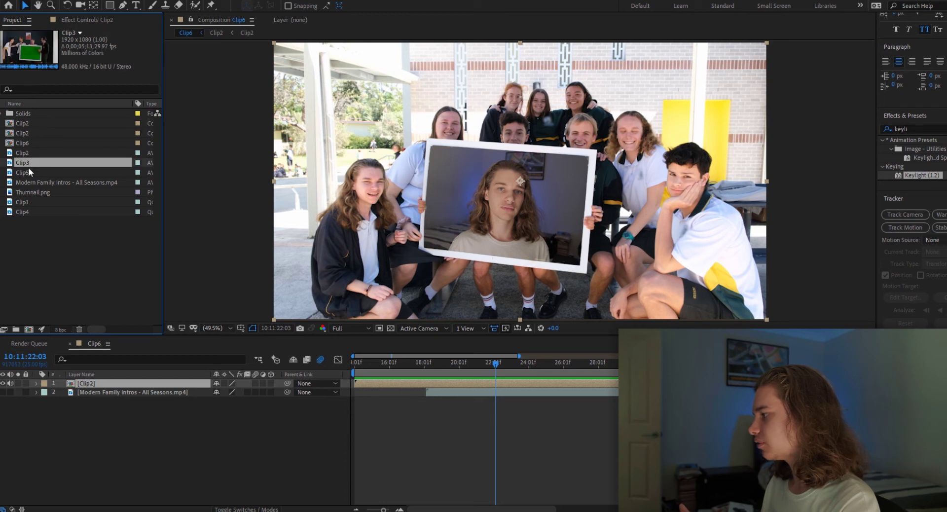
{"action": "left_click_drag", "start_coordinate": [28, 168], "coordinate": [91, 381]}
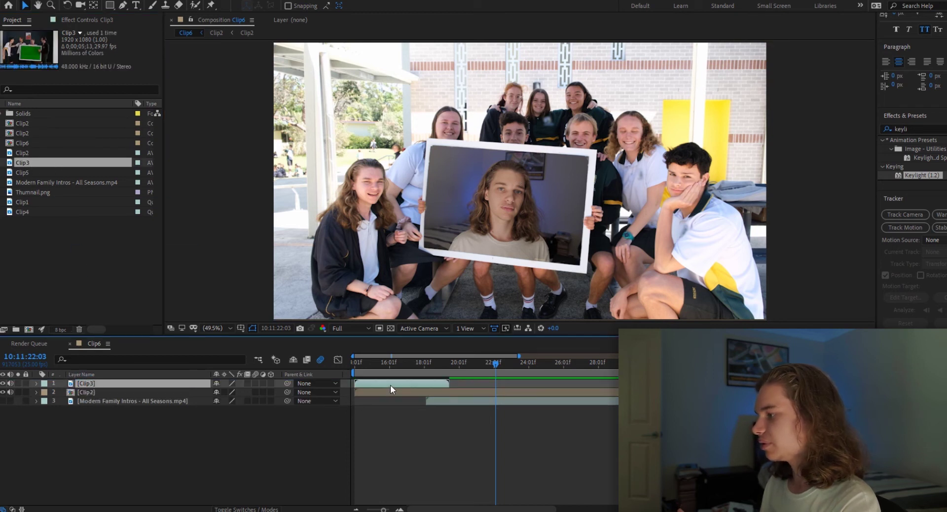
{"action": "left_click_drag", "start_coordinate": [391, 387], "coordinate": [492, 382]}
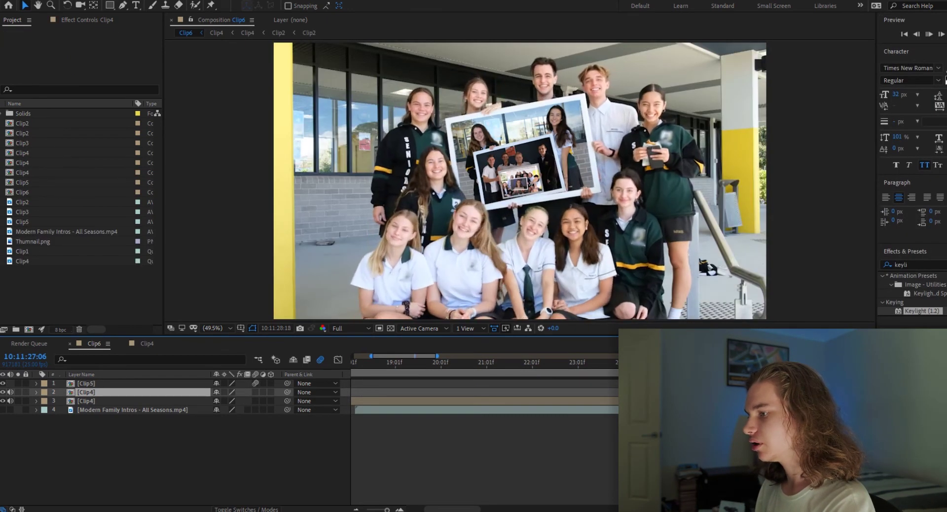
Hide Clip5 and both Clip4 layers and show the Modern Family Intros reference video
{"action": "key", "text": "space"}
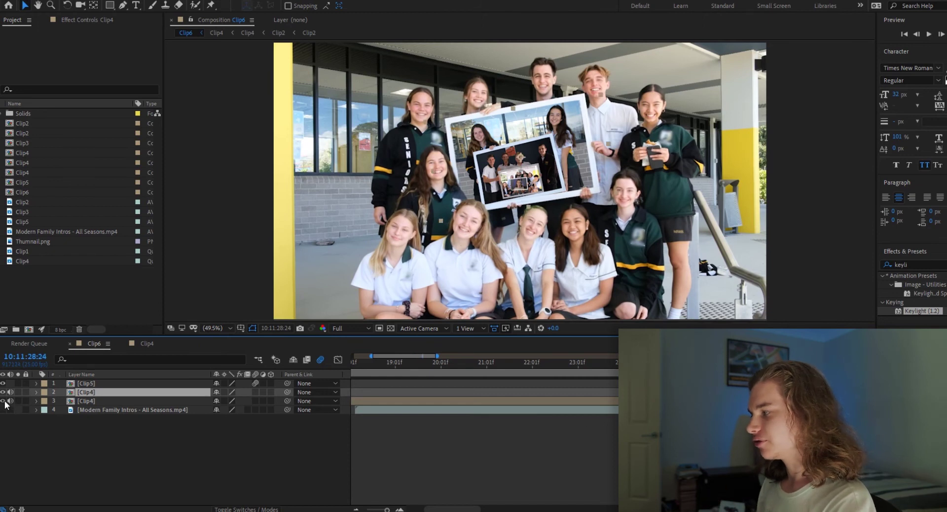
{"action": "left_click_drag", "start_coordinate": [4, 404], "coordinate": [6, 396]}
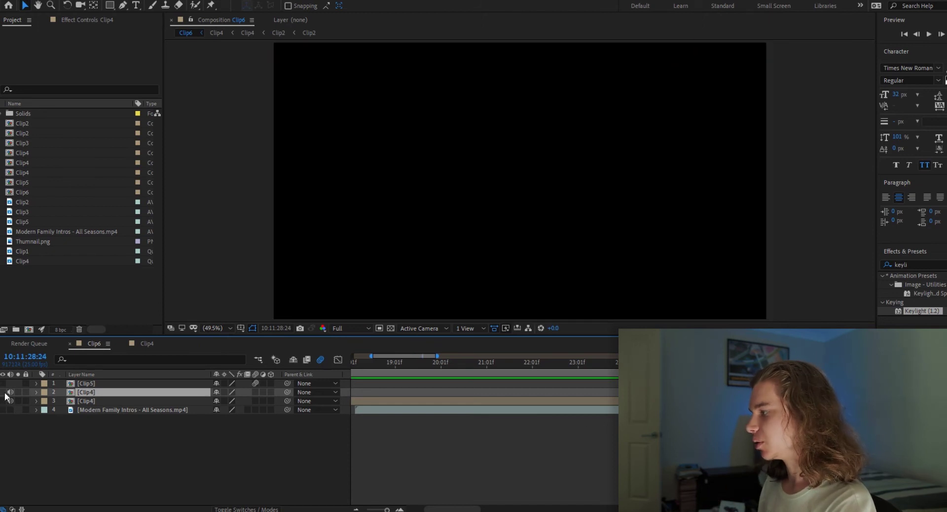
{"action": "left_click", "coordinate": [2, 410]}
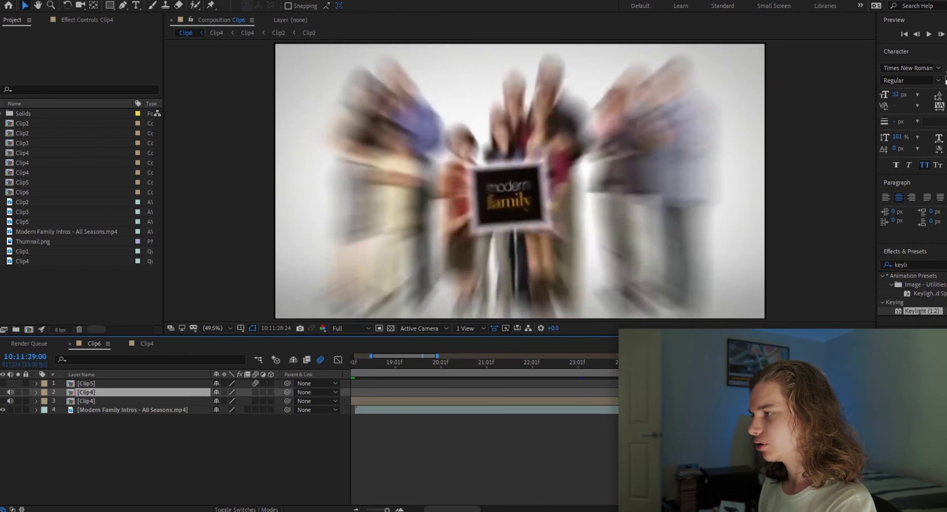
Step through the reference video frame by frame to find where the held picture starts fading to the title card
{"action": "key", "text": "Page_Up"}
{"action": "key", "text": "Page_Up"}
{"action": "key", "text": "Page_Up"}
{"action": "key", "text": "Page_Up"}
{"action": "key", "text": "Page_Up"}
{"action": "key", "text": "Page_Up"}
{"action": "key", "text": "Page_Up"}
{"action": "key", "text": "Page_Up"}
{"action": "key", "text": "Page_Up"}
{"action": "key", "text": "Page_Up"}
{"action": "key", "text": "Page_Up"}
{"action": "key", "text": "Page_Up"}
{"action": "key", "text": "Page_Up"}
{"action": "key", "text": "Page_Up"}
{"action": "key", "text": "Page_Up"}
{"action": "key", "text": "Page_Up"}
{"action": "key", "text": "Page_Up"}
{"action": "key", "text": "Page_Up"}
{"action": "key", "text": "Page_Up"}
{"action": "key", "text": "Page_Up"}
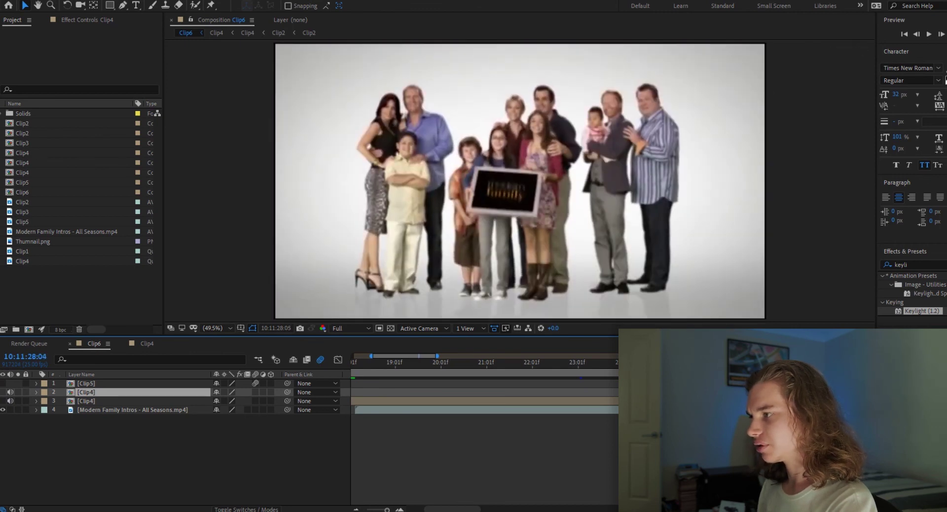
{"action": "key", "text": "Page_Up"}
{"action": "key", "text": "Page_Up"}
{"action": "key", "text": "Page_Up"}
{"action": "key", "text": "Page_Up"}
{"action": "key", "text": "Page_Up"}
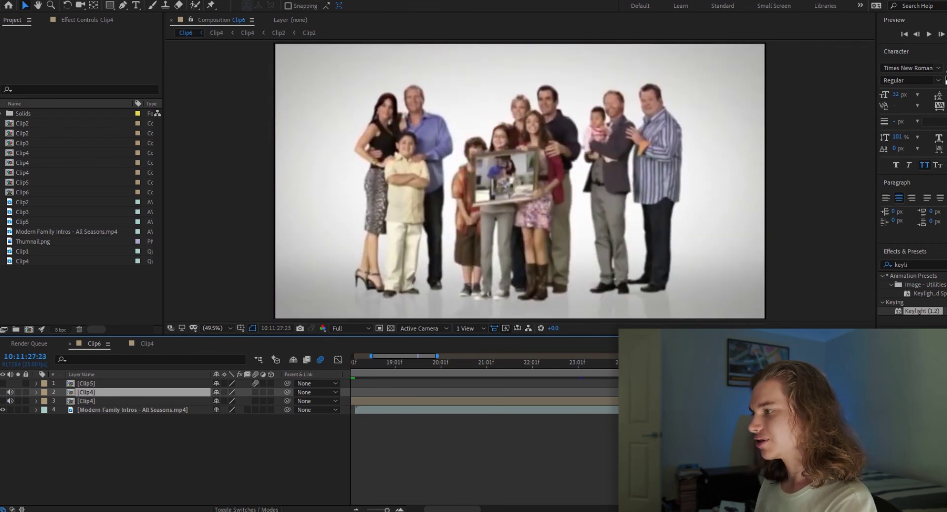
{"action": "key", "text": "Page_Up"}
{"action": "key", "text": "Page_Up"}
{"action": "key", "text": "Page_Up"}
{"action": "key", "text": "Page_Up"}
{"action": "key", "text": "Page_Up"}
{"action": "key", "text": "Page_Up"}
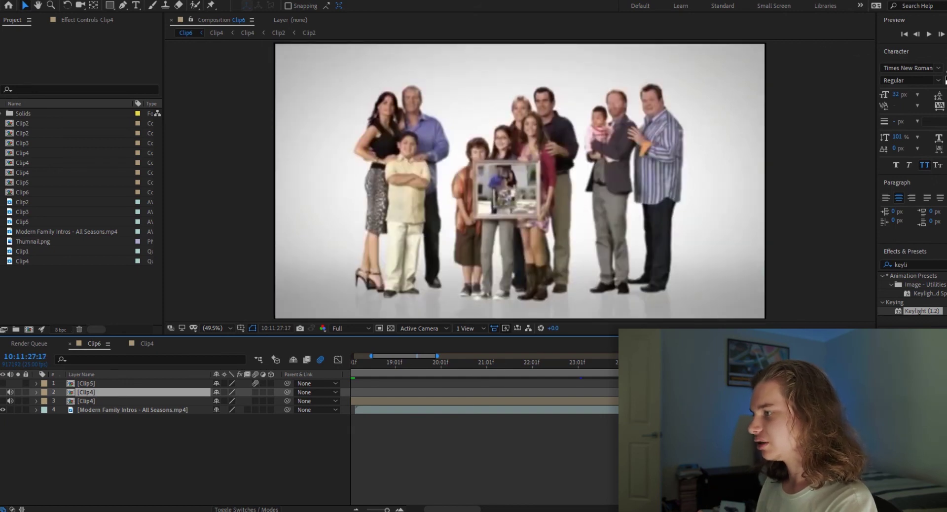
{"action": "key", "text": "Page_Down"}
{"action": "key", "text": "Page_Down"}
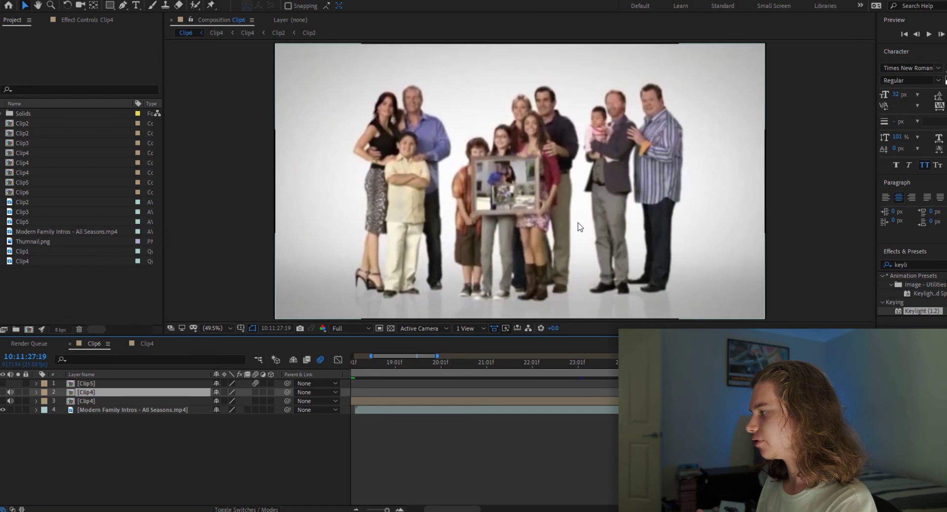
Show Clip5 and both Clip4 layers again and insert Thumnail.png directly beneath Clip5
{"action": "left_click", "coordinate": [3, 401]}
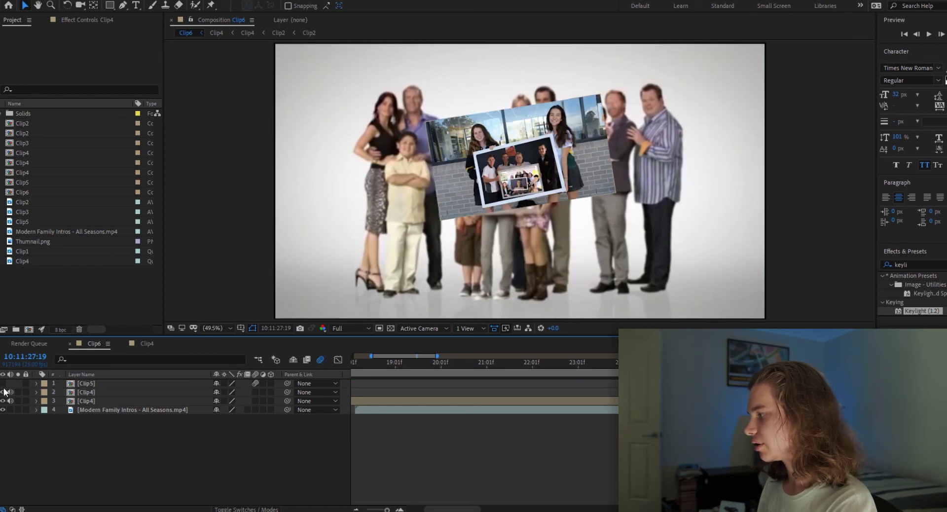
{"action": "left_click", "coordinate": [3, 383]}
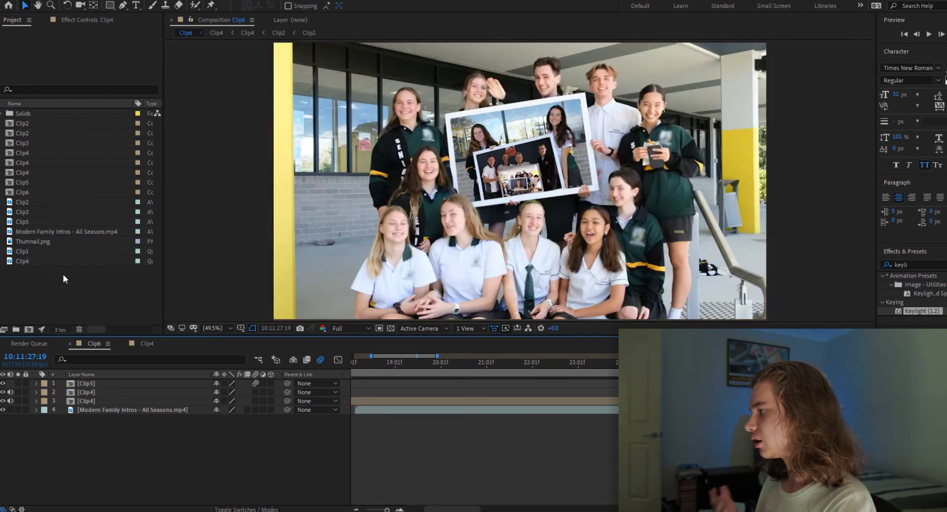
{"action": "left_click_drag", "start_coordinate": [40, 241], "coordinate": [96, 387]}
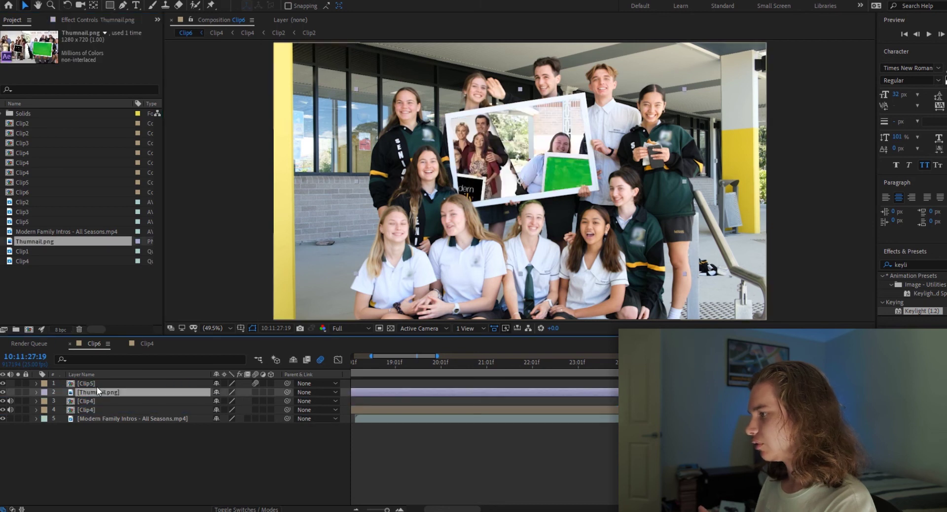
Fit Thumnail.png to the held frame at position 969, 424, scale 53% and rotation -9°, and set a 100% opacity keyframe at 10:11:27:19
{"action": "left_click", "coordinate": [37, 393]}
{"action": "left_click", "coordinate": [46, 401]}
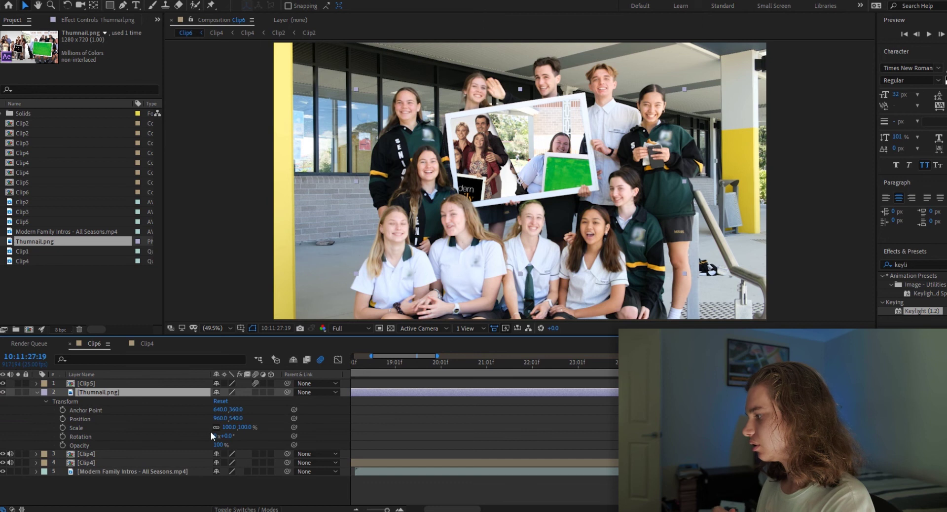
{"action": "mouse_move", "coordinate": [242, 431]}
{"action": "left_mouse_down"}
{"action": "mouse_move", "coordinate": [228, 439]}
{"action": "mouse_move", "coordinate": [222, 419]}
{"action": "mouse_move", "coordinate": [240, 437]}
{"action": "mouse_move", "coordinate": [226, 436]}
{"action": "mouse_move", "coordinate": [235, 419]}
{"action": "mouse_move", "coordinate": [199, 421]}
{"action": "mouse_move", "coordinate": [247, 430]}
{"action": "mouse_move", "coordinate": [233, 420]}
{"action": "mouse_move", "coordinate": [244, 430]}
{"action": "left_mouse_up"}
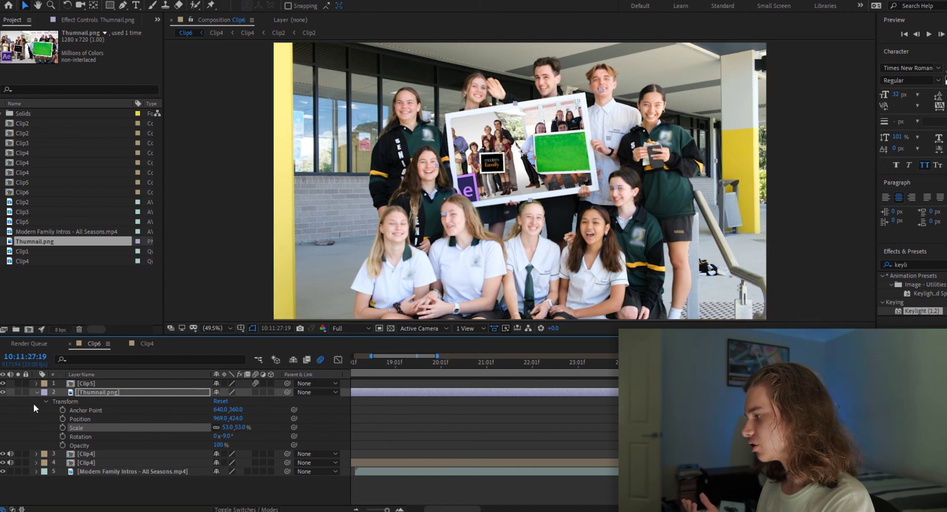
{"action": "left_click", "coordinate": [63, 445]}
Hide every layer above the reference video and step forward to the frame where the title card has fully faded in
{"action": "left_click_drag", "start_coordinate": [3, 392], "coordinate": [2, 383]}
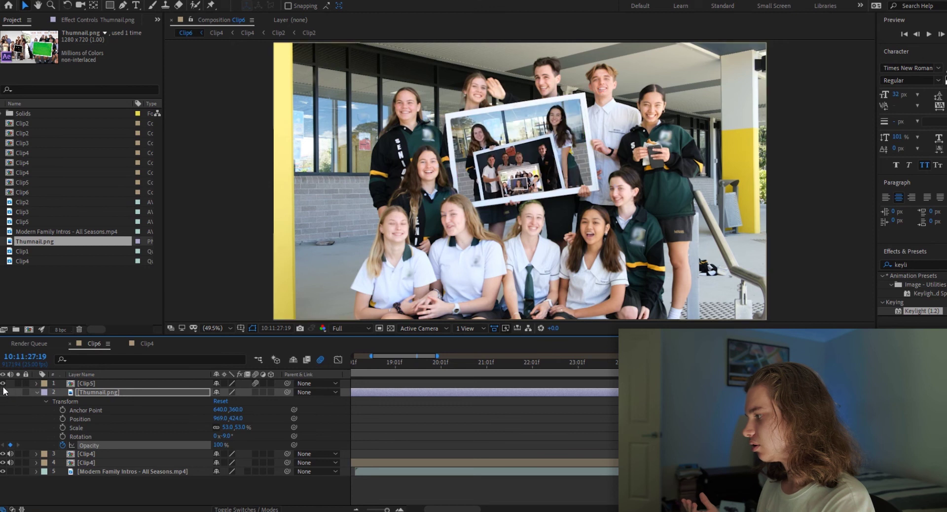
{"action": "left_click_drag", "start_coordinate": [6, 452], "coordinate": [4, 463]}
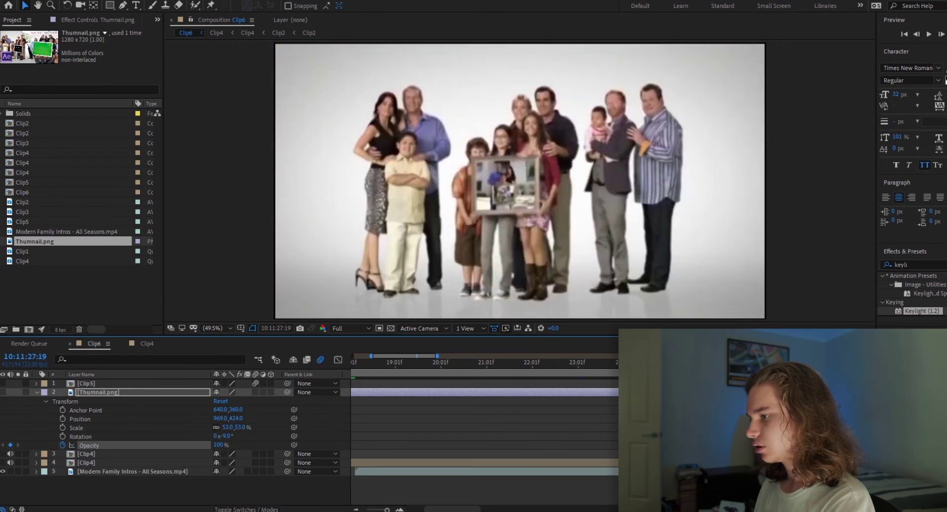
{"action": "key", "text": "Page_Down"}
{"action": "key", "text": "Page_Down"}
{"action": "key", "text": "Page_Down"}
{"action": "key", "text": "Page_Down"}
{"action": "key", "text": "Page_Down"}
{"action": "key", "text": "Page_Down"}
{"action": "key", "text": "Page_Down"}
{"action": "key", "text": "Page_Down"}
{"action": "key", "text": "Page_Down"}
{"action": "key", "text": "Page_Down"}
{"action": "key", "text": "Page_Down"}
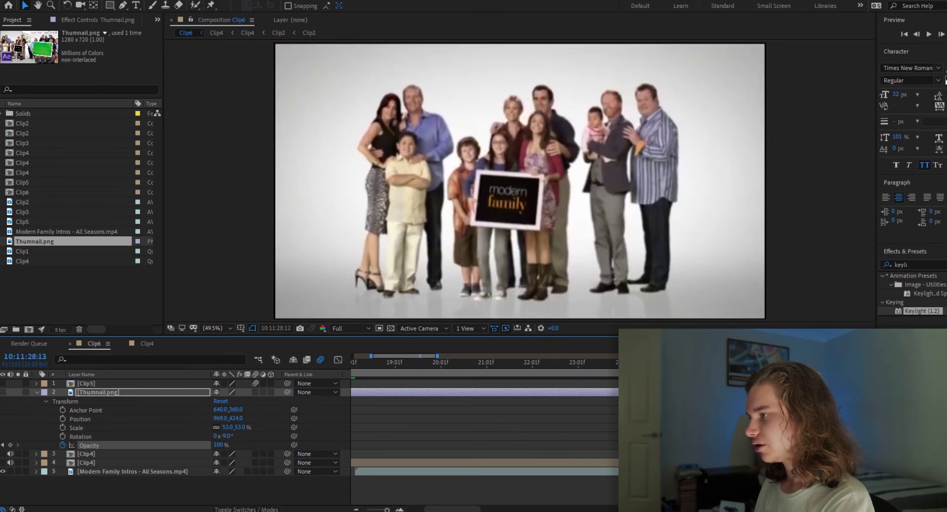
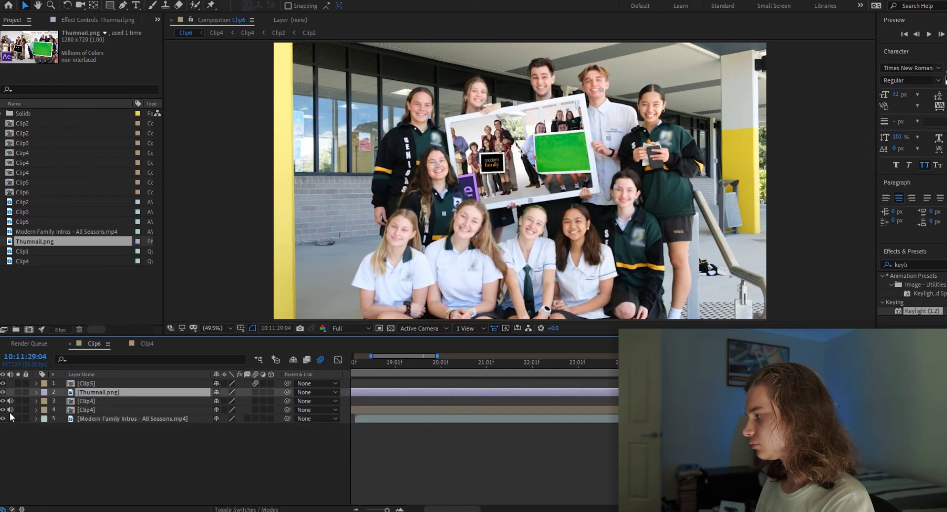
Hide every layer above the reference video and step back to the frame where the family photo begins zooming in, at 10:11:28:24
{"action": "left_click_drag", "start_coordinate": [4, 393], "coordinate": [4, 410]}
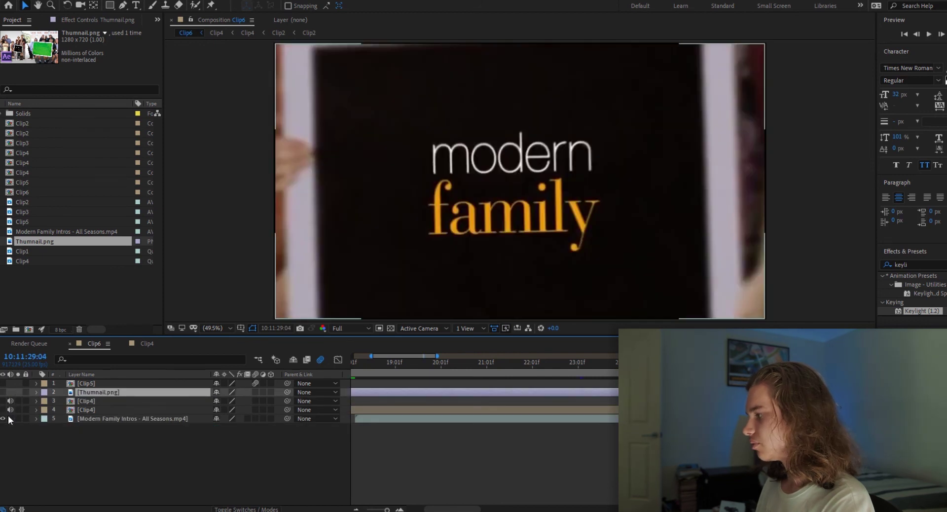
{"action": "left_click", "coordinate": [109, 419]}
{"action": "key", "text": "Page_Up"}
{"action": "key", "text": "Page_Up"}
{"action": "key", "text": "Page_Up"}
{"action": "key", "text": "Page_Up"}
{"action": "key", "text": "Page_Up"}
{"action": "key", "text": "Page_Up"}
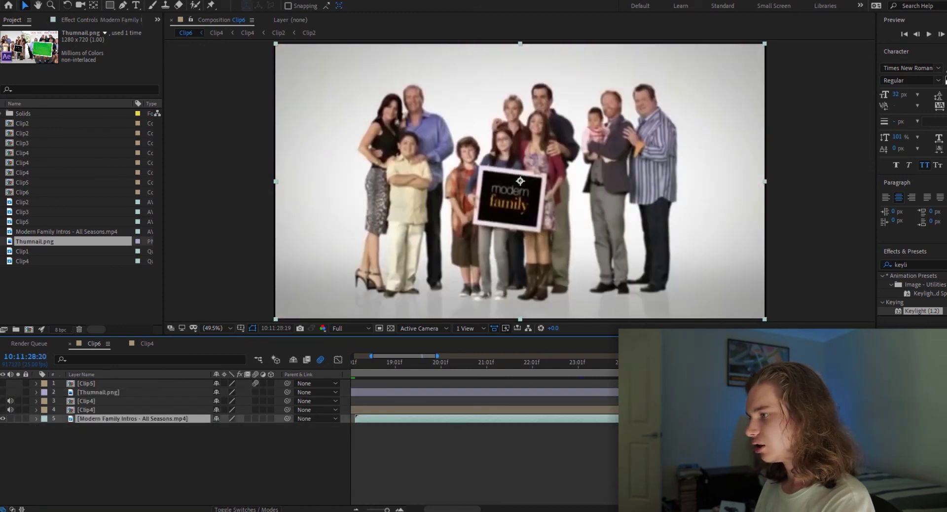
{"action": "key", "text": "Page_Down"}
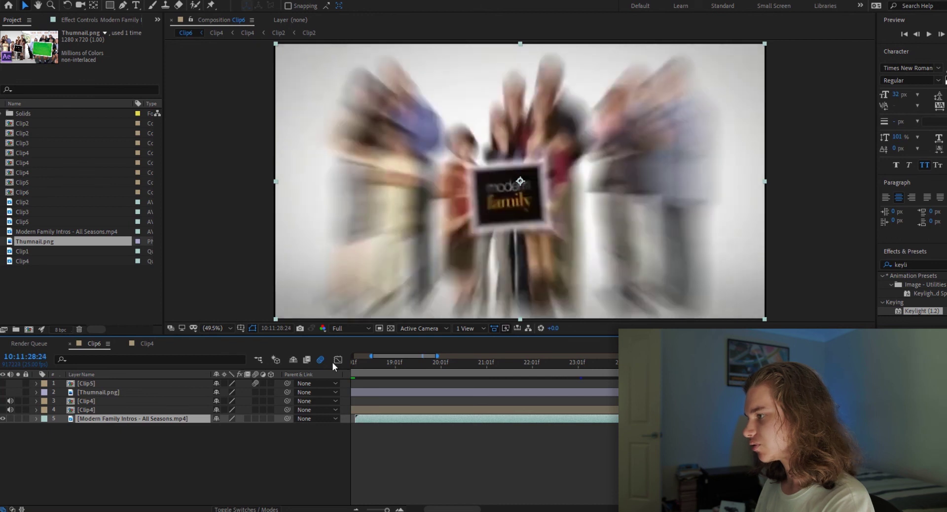
Show the hidden layers again and pre-compose Clip5, Thumnail.png and both Clip4 layers together
{"action": "left_click_drag", "start_coordinate": [4, 400], "coordinate": [4, 384]}
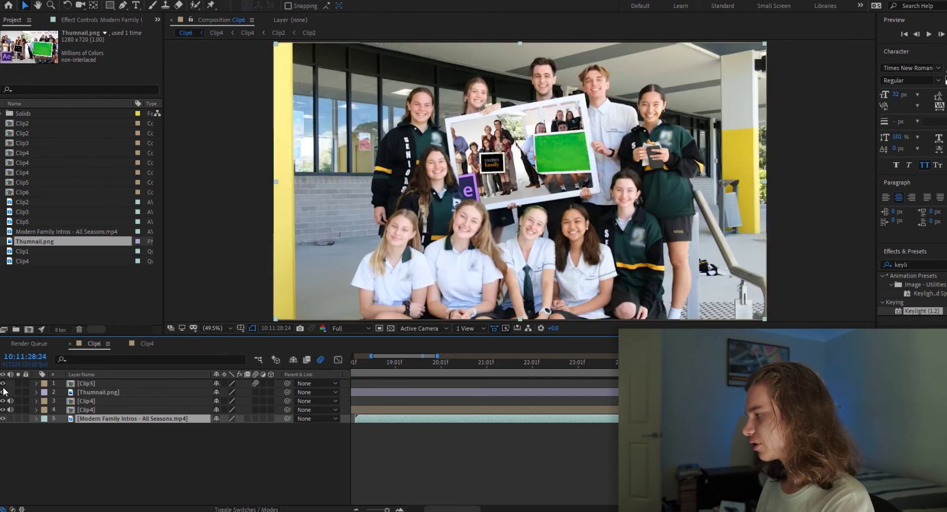
{"action": "left_click", "coordinate": [87, 383]}
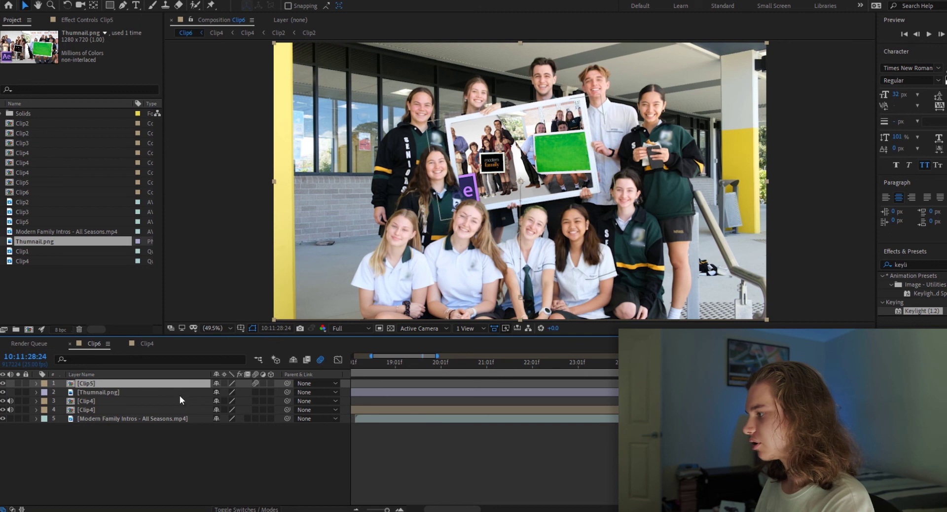
{"action": "left_click", "coordinate": [97, 409], "text": "shift"}
{"action": "right_click", "coordinate": [100, 406]}
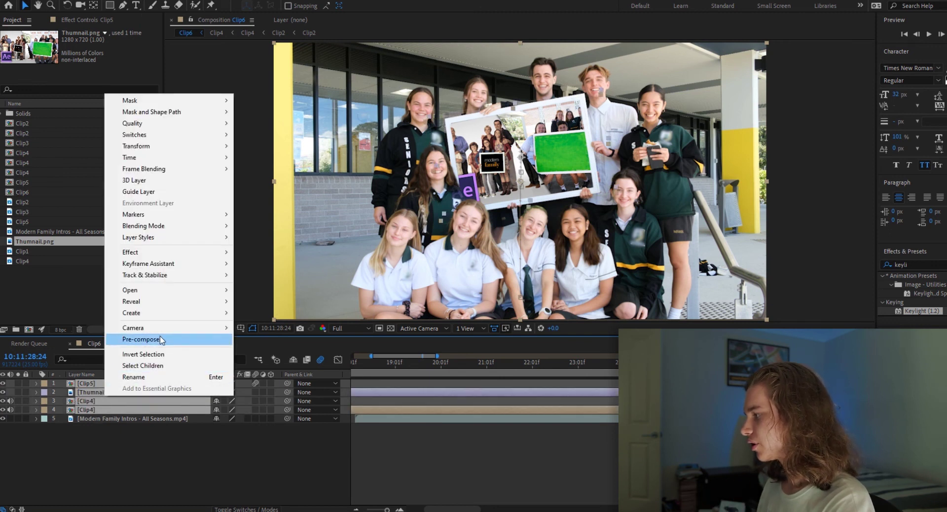
{"action": "left_click", "coordinate": [141, 339]}
{"action": "left_click", "coordinate": [517, 319]}
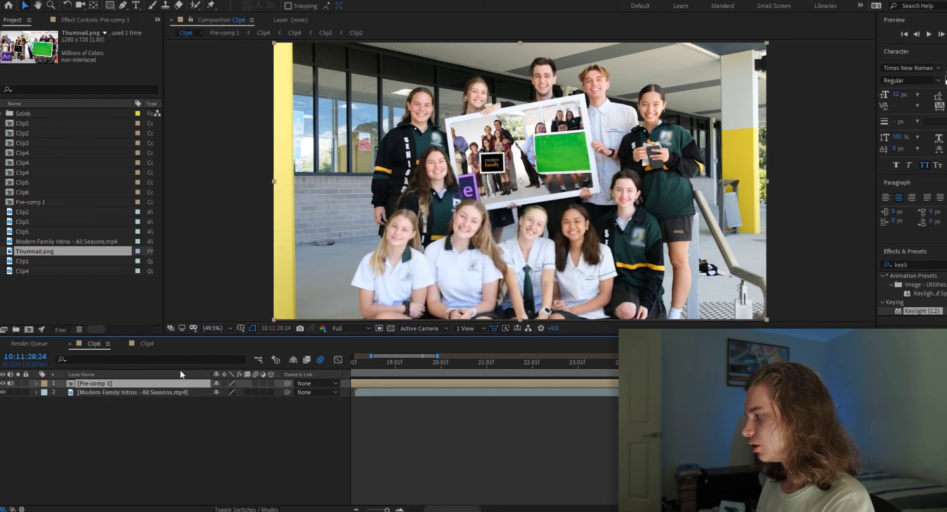
Set position, scale and rotation keyframes on the new pre-comp at 10:11:28:24
{"action": "left_click", "coordinate": [37, 383]}
{"action": "left_click", "coordinate": [44, 391]}
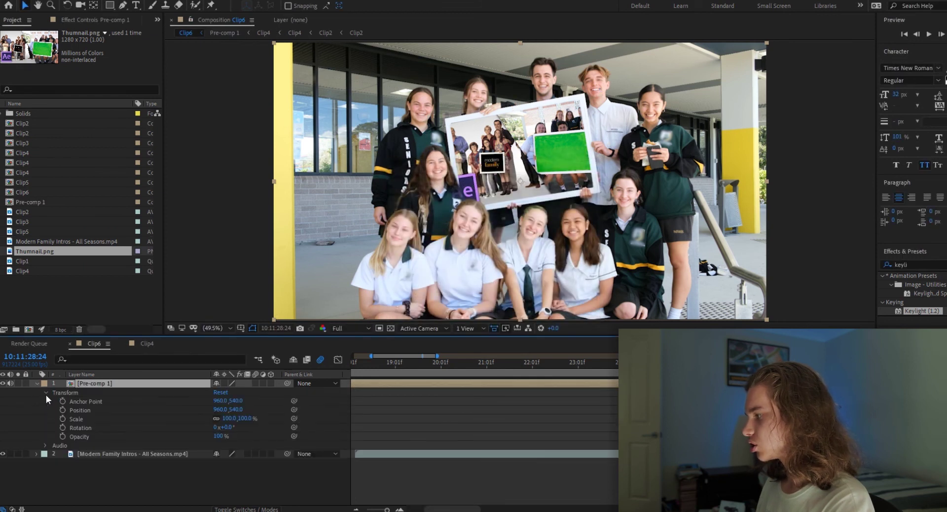
{"action": "left_click", "coordinate": [63, 411]}
{"action": "left_click", "coordinate": [63, 419]}
{"action": "left_click", "coordinate": [62, 428]}
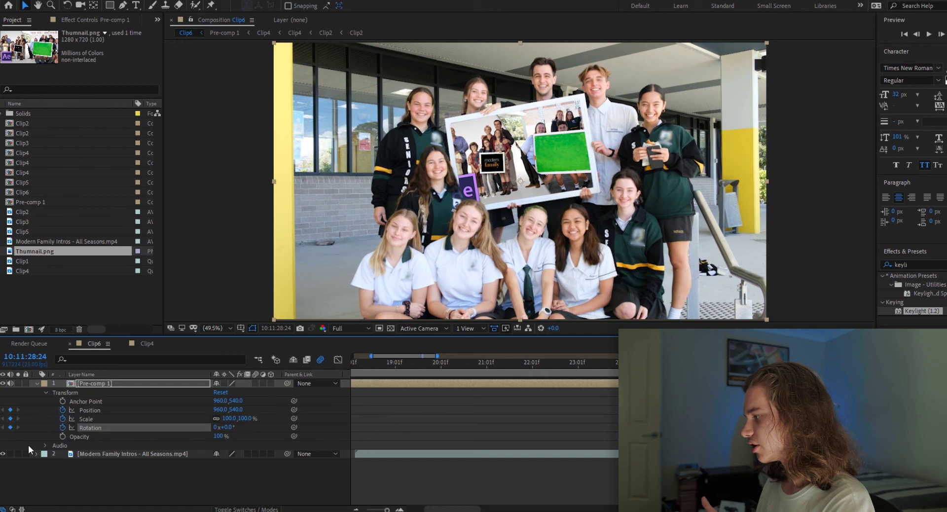
At 10:11:29:08, where the reference title card fills the frame, keyframe the pre-comp to position 901, 953, scale 362% and rotation 8°
{"action": "left_click", "coordinate": [3, 383]}
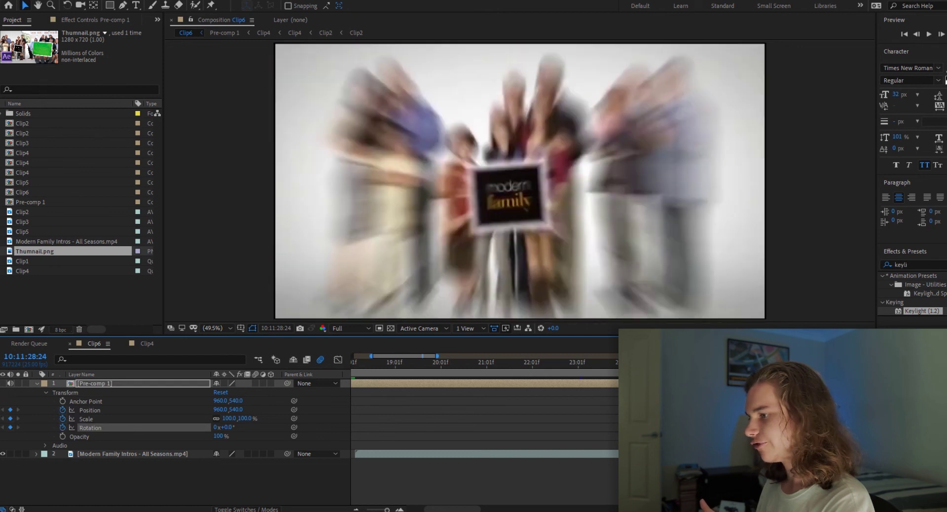
{"action": "key", "text": "space"}
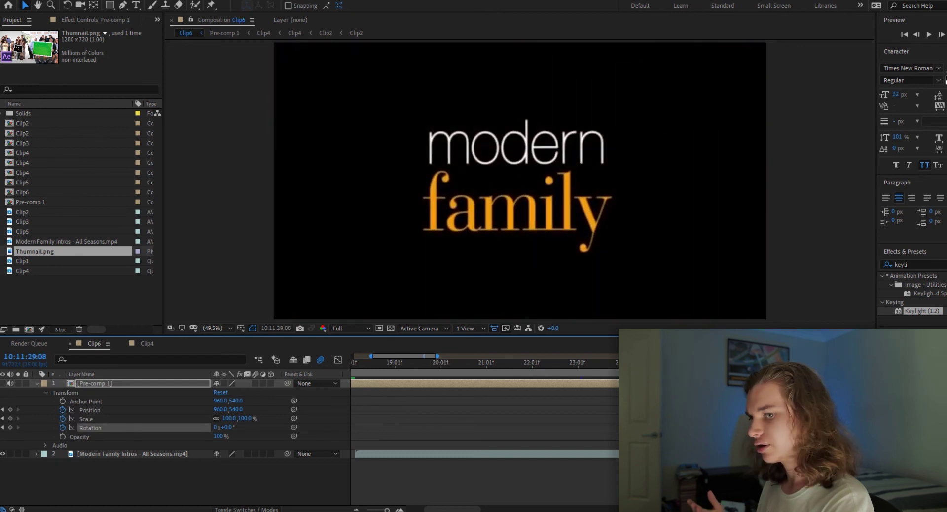
{"action": "left_click", "coordinate": [3, 384]}
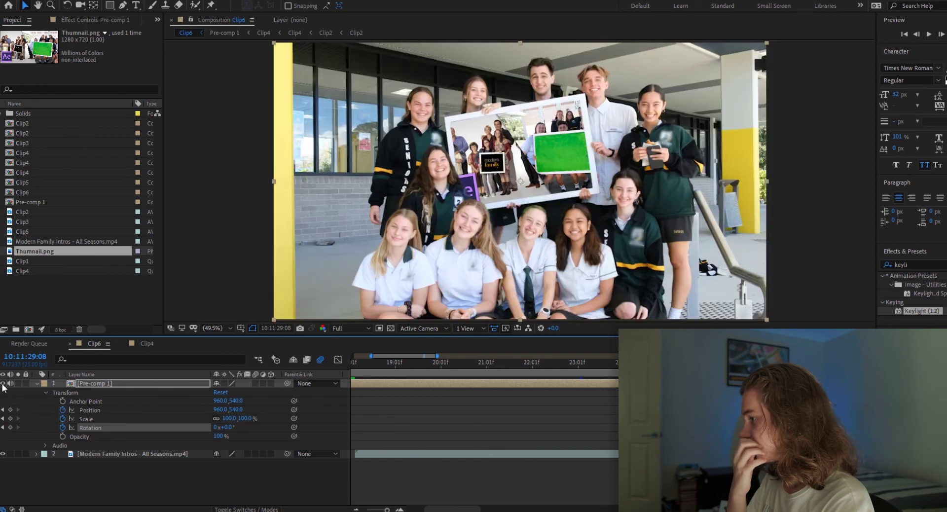
{"action": "left_click", "coordinate": [10, 418]}
{"action": "left_click", "coordinate": [10, 410]}
{"action": "left_click_drag", "start_coordinate": [253, 418], "coordinate": [300, 409]}
{"action": "left_click_drag", "start_coordinate": [236, 410], "coordinate": [303, 426]}
{"action": "left_click_drag", "start_coordinate": [233, 427], "coordinate": [272, 419]}
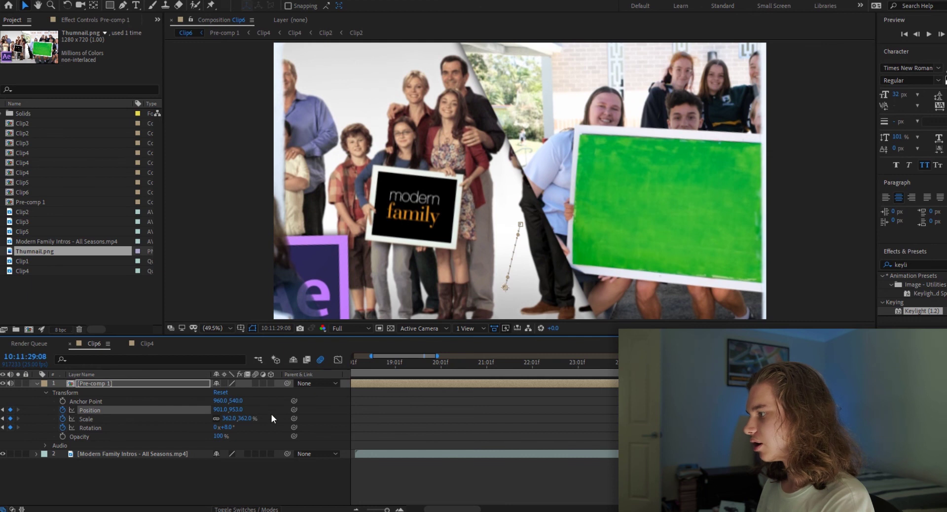
Add Thumnail.png as the topmost layer of Clip6 and scale it up to fill the frame
{"action": "left_click", "coordinate": [38, 383]}
{"action": "left_click_drag", "start_coordinate": [34, 251], "coordinate": [101, 383]}
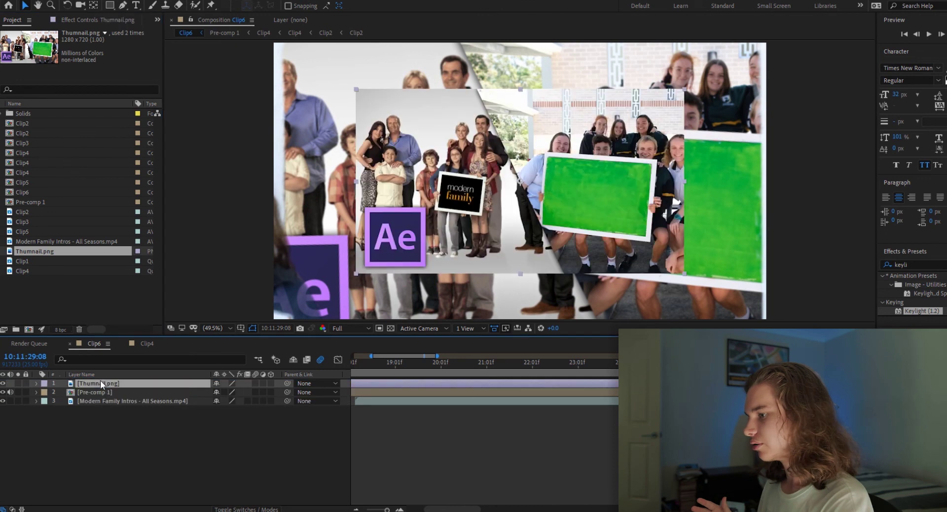
{"action": "left_click", "coordinate": [37, 384]}
{"action": "left_click", "coordinate": [46, 393]}
{"action": "left_click_drag", "start_coordinate": [231, 418], "coordinate": [260, 421]}
{"action": "left_click", "coordinate": [37, 383]}
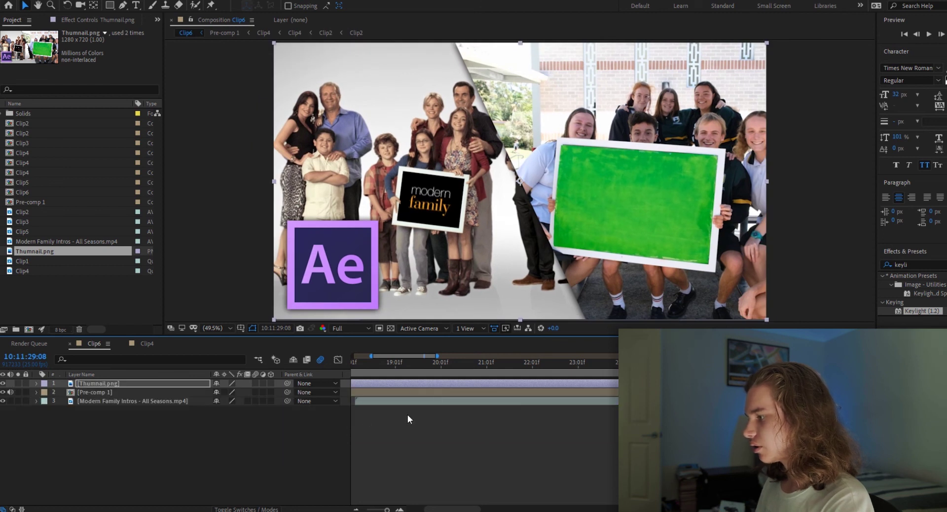
Split the topmost Thumnail.png layer at 10:11:29:08 and delete the part before the split
{"action": "left_click", "coordinate": [417, 384]}
{"action": "key", "text": "ctrl+d"}
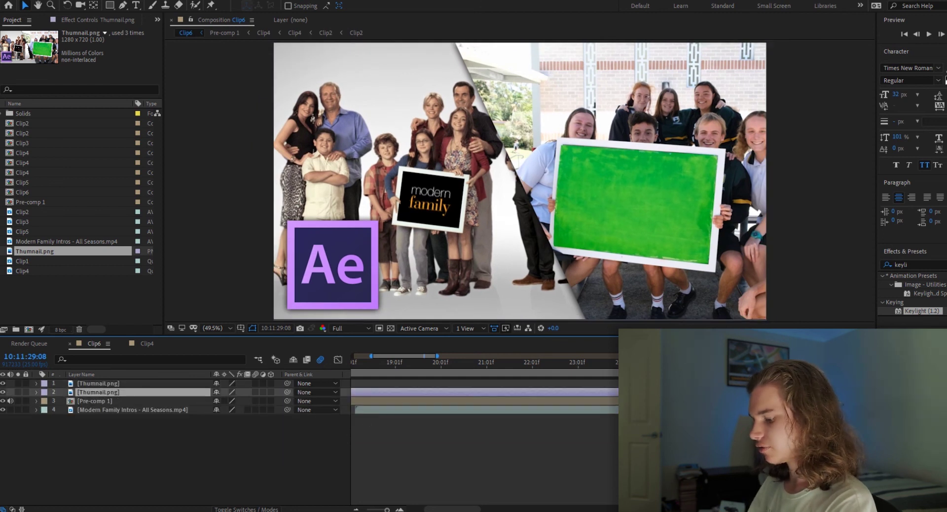
{"action": "key", "text": "Delete"}
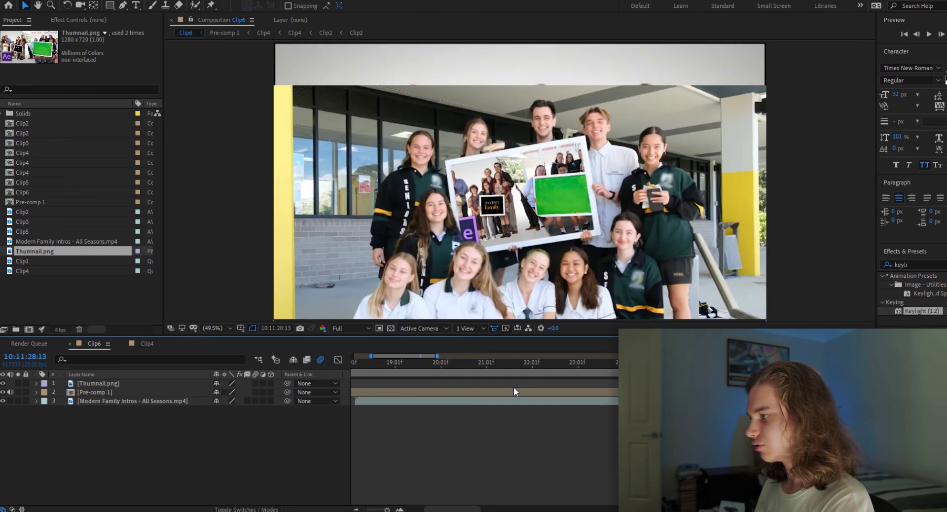
Enable motion blur on the pre-comp only and preview the zoom
{"action": "left_click", "coordinate": [256, 383]}
{"action": "left_click", "coordinate": [255, 383]}
{"action": "left_click", "coordinate": [255, 392]}
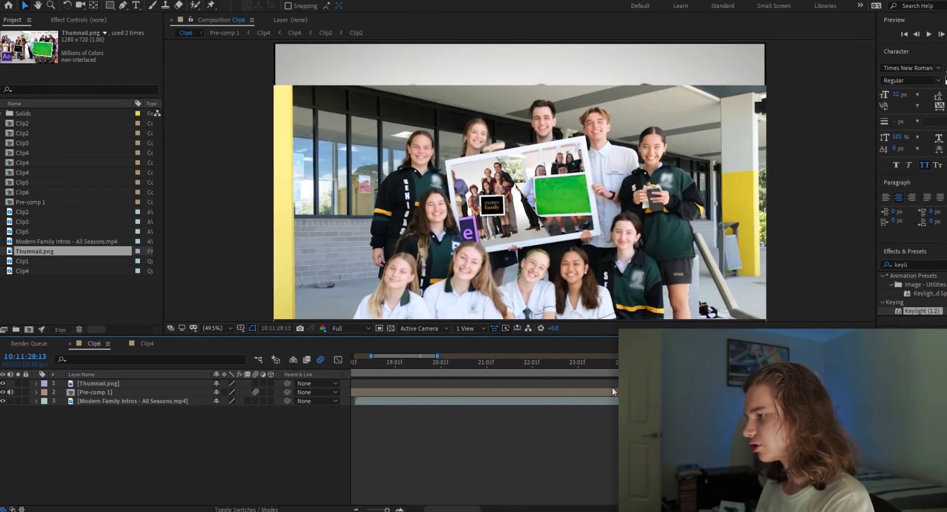
{"action": "key", "text": "space"}
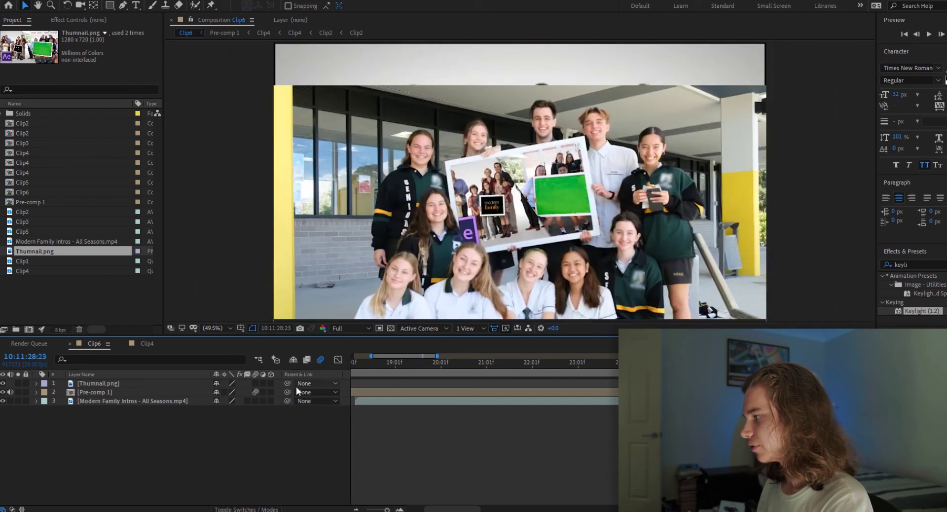
Set the pre-comp's position keyframe at 10:11:28:24 to 960, 541 and play back the sequence
{"action": "left_click", "coordinate": [37, 393]}
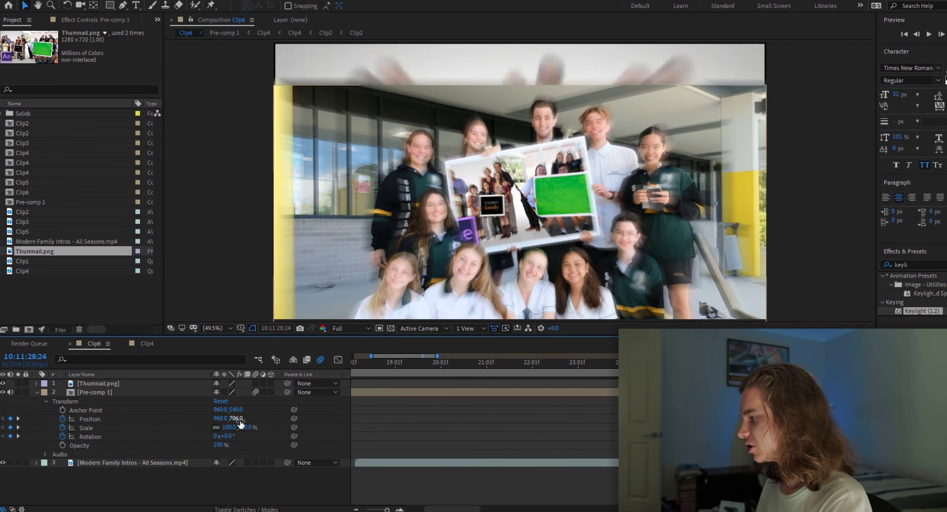
{"action": "left_click_drag", "start_coordinate": [242, 422], "coordinate": [166, 418]}
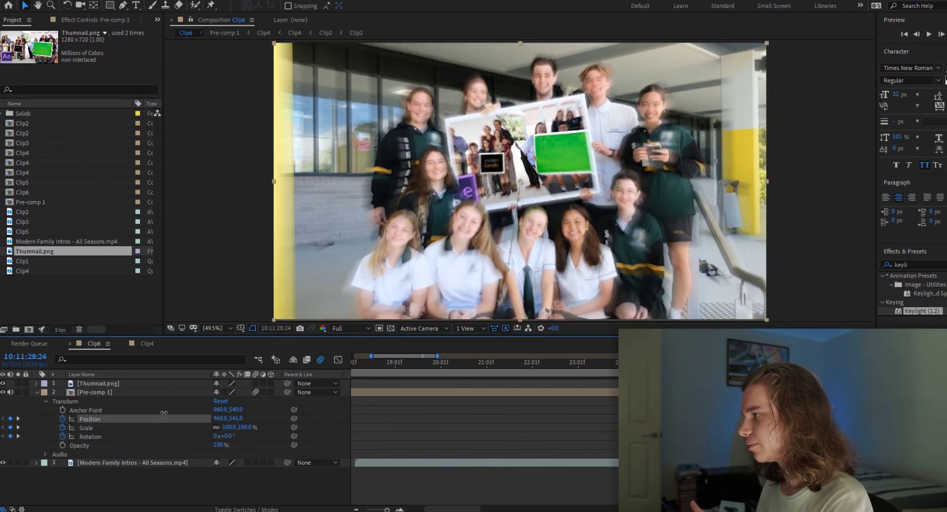
{"action": "key", "text": "space"}
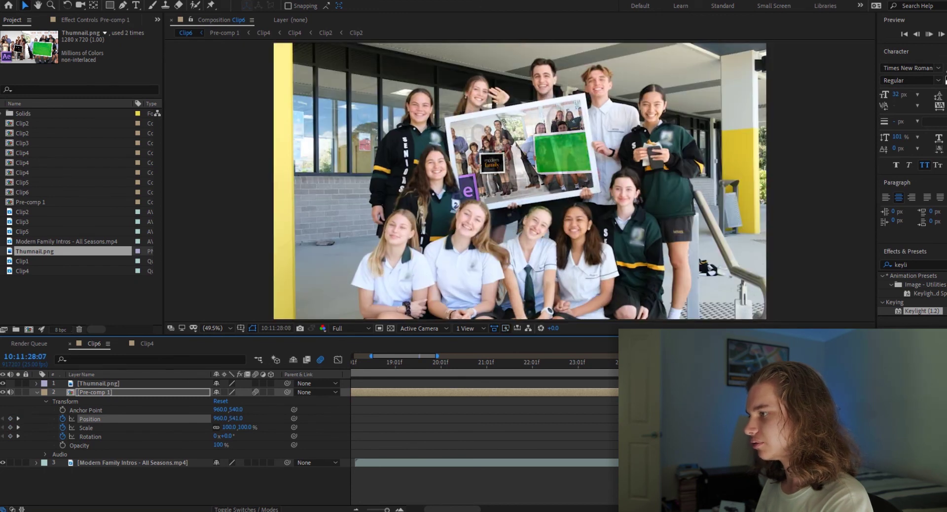
{"action": "key", "text": "space"}
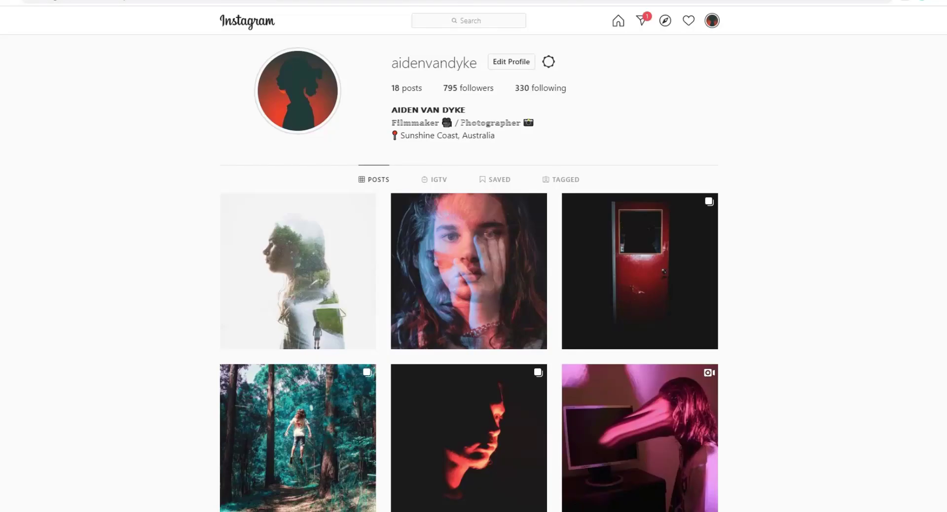
Switch to the browser and look through the posts on the Instagram profile and the photos in the portfolio gallery
{"action": "scroll", "coordinate": [468, 296], "scroll_direction": "down", "scroll_amount": 2}
{"action": "scroll", "coordinate": [468, 272], "scroll_direction": "down", "scroll_amount": 6}
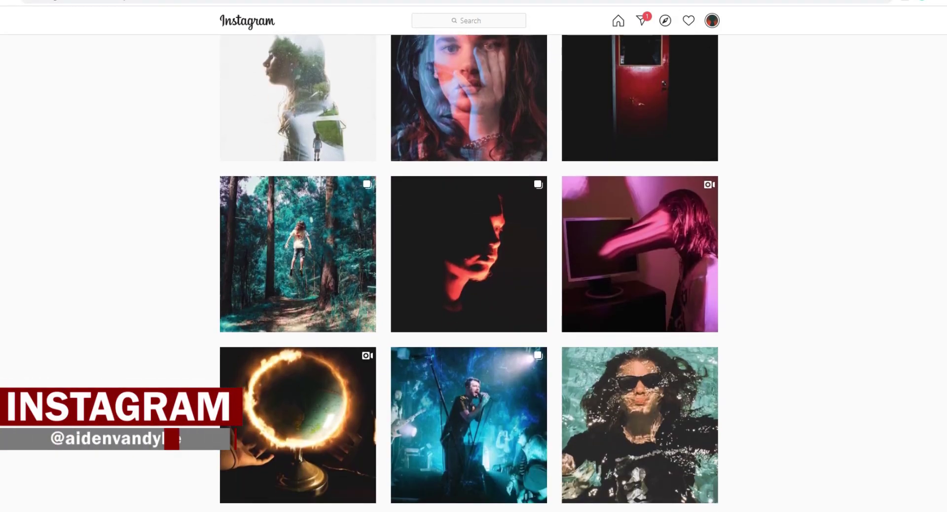
{"action": "scroll", "coordinate": [469, 271], "scroll_direction": "down", "scroll_amount": 7}
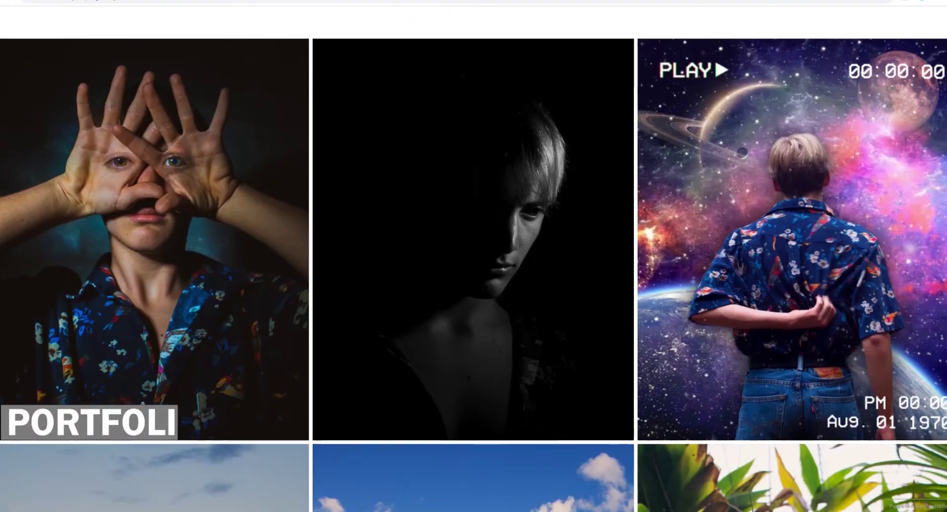
{"action": "scroll", "coordinate": [474, 257], "scroll_direction": "down", "scroll_amount": 5}
{"action": "scroll", "coordinate": [473, 257], "scroll_direction": "down", "scroll_amount": 8}
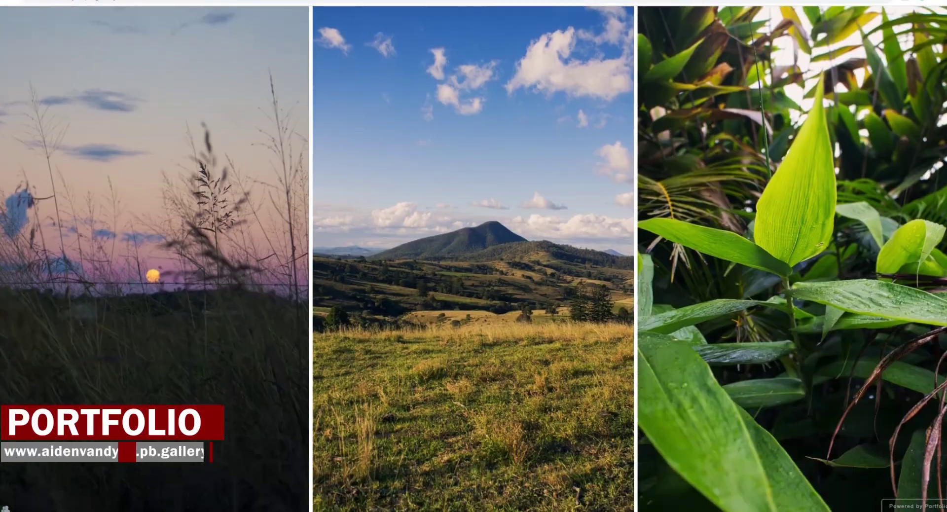
{"action": "scroll", "coordinate": [473, 257], "scroll_direction": "down", "scroll_amount": 6}
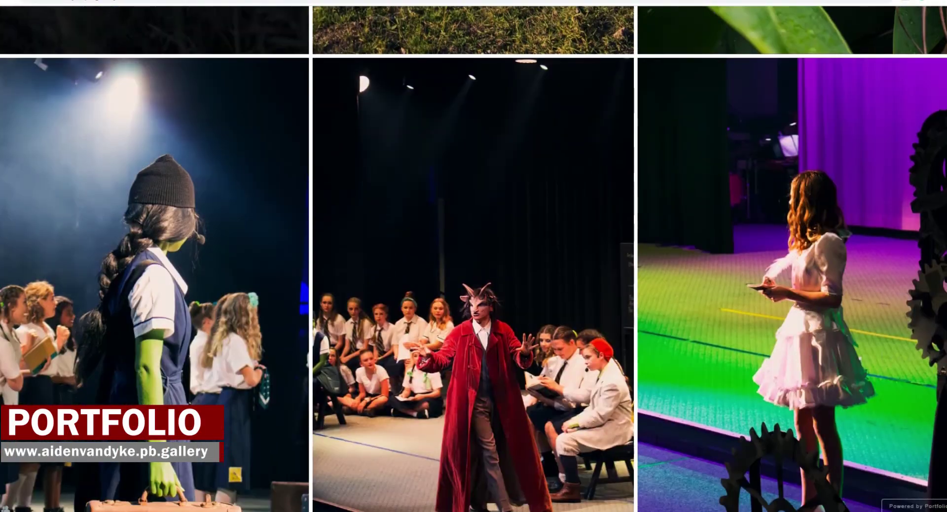
{"action": "scroll", "coordinate": [474, 256], "scroll_direction": "down", "scroll_amount": 4}
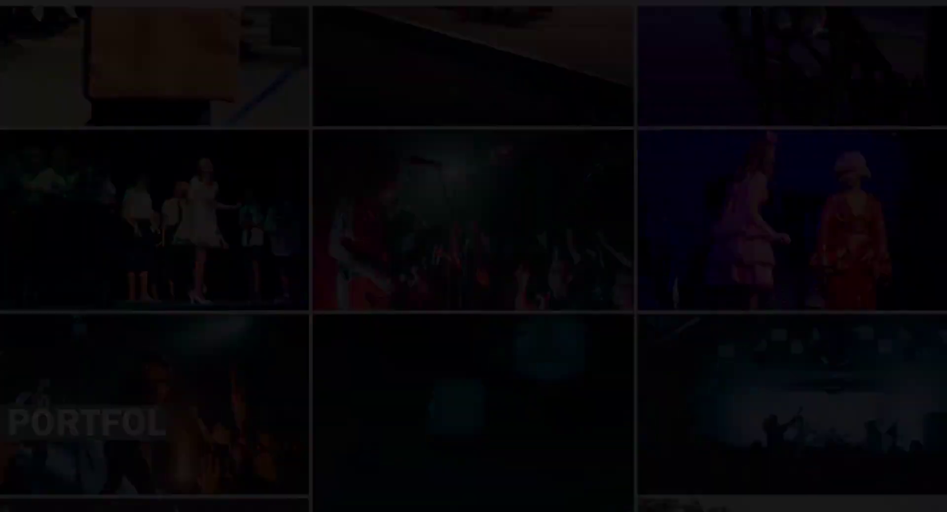